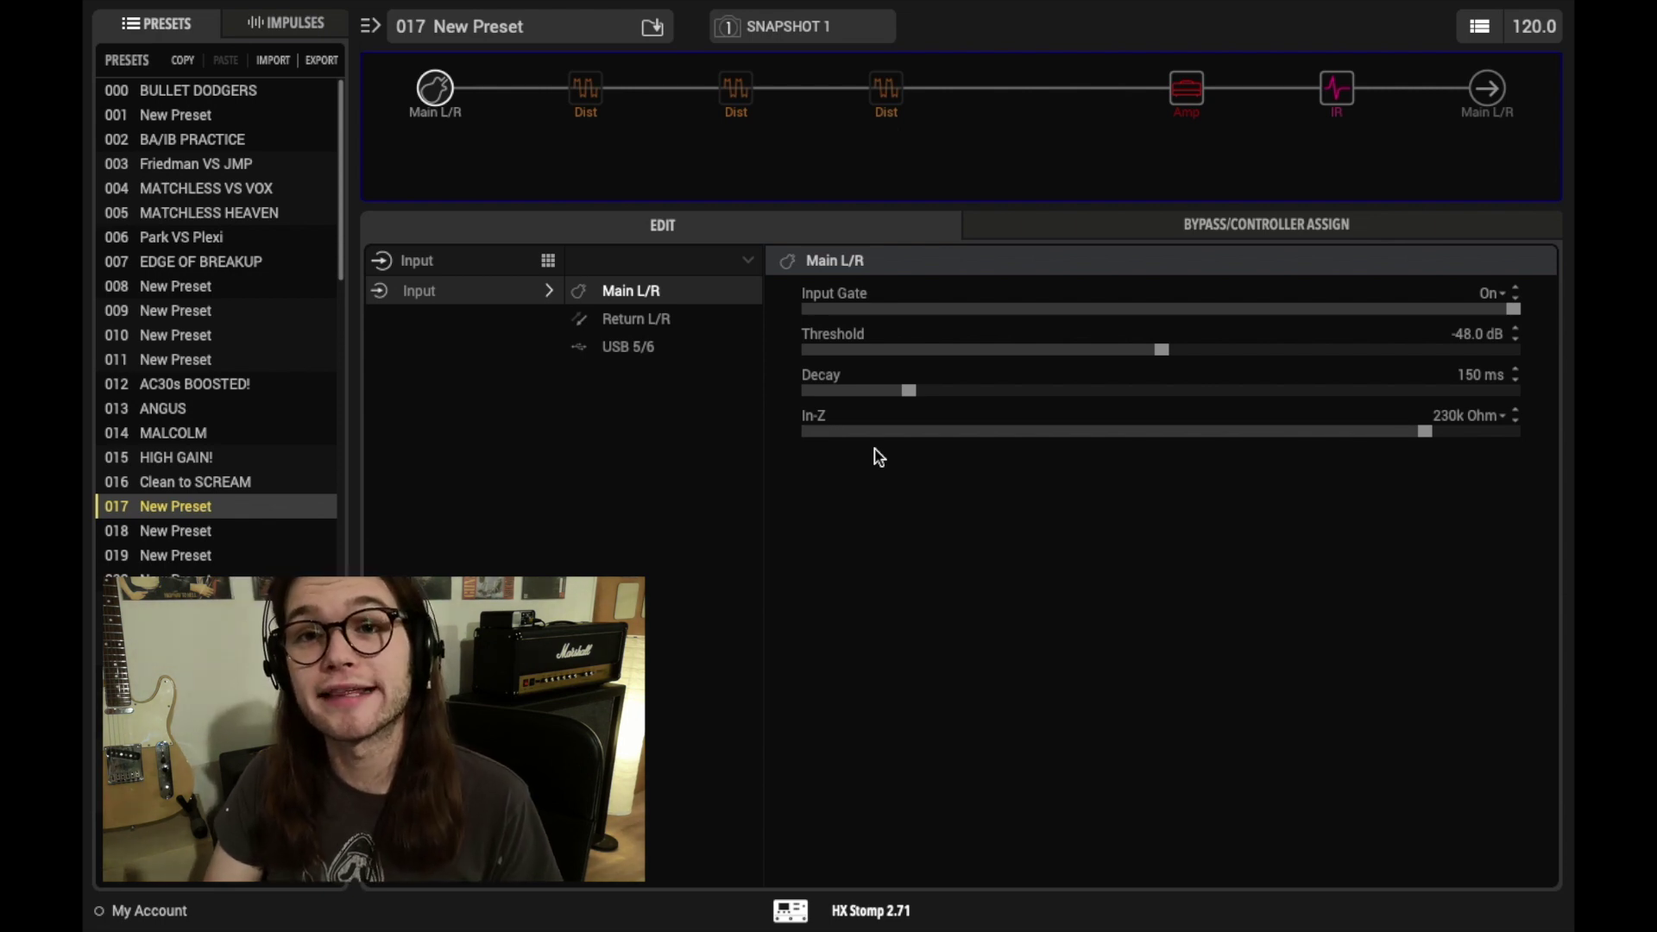
Set the Matchstick Ch1 amp's Ch1 Drive to 2.0, Bass to 2.7 and Presence to 4.5.
click(1188, 93)
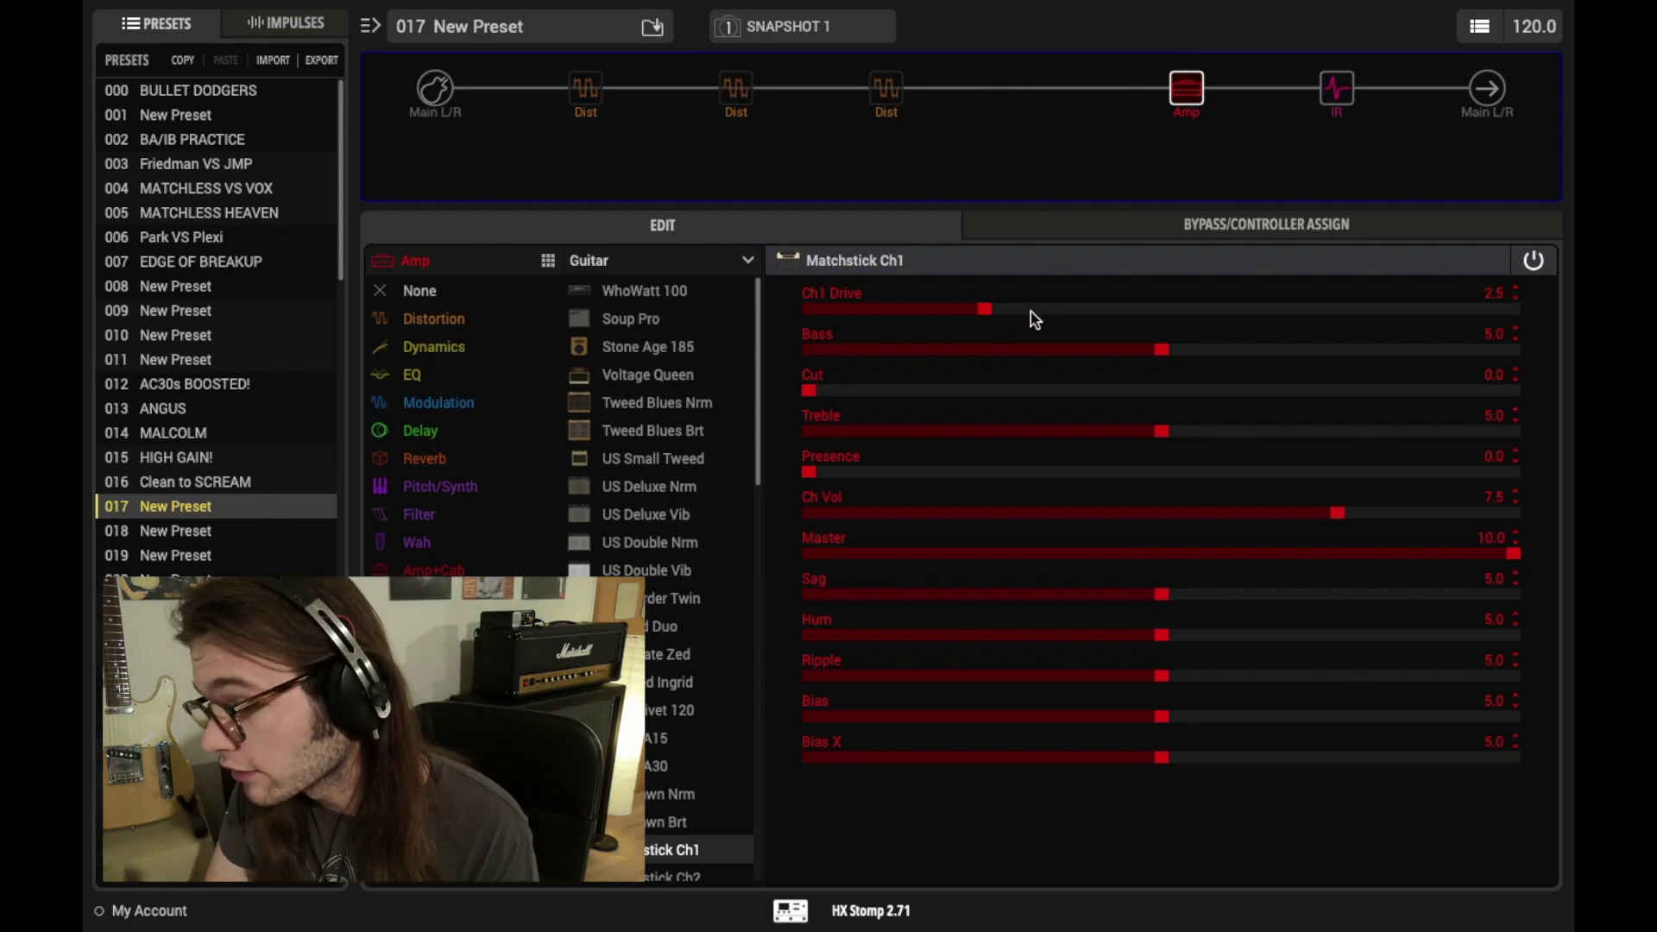
drag(984, 309, 953, 317)
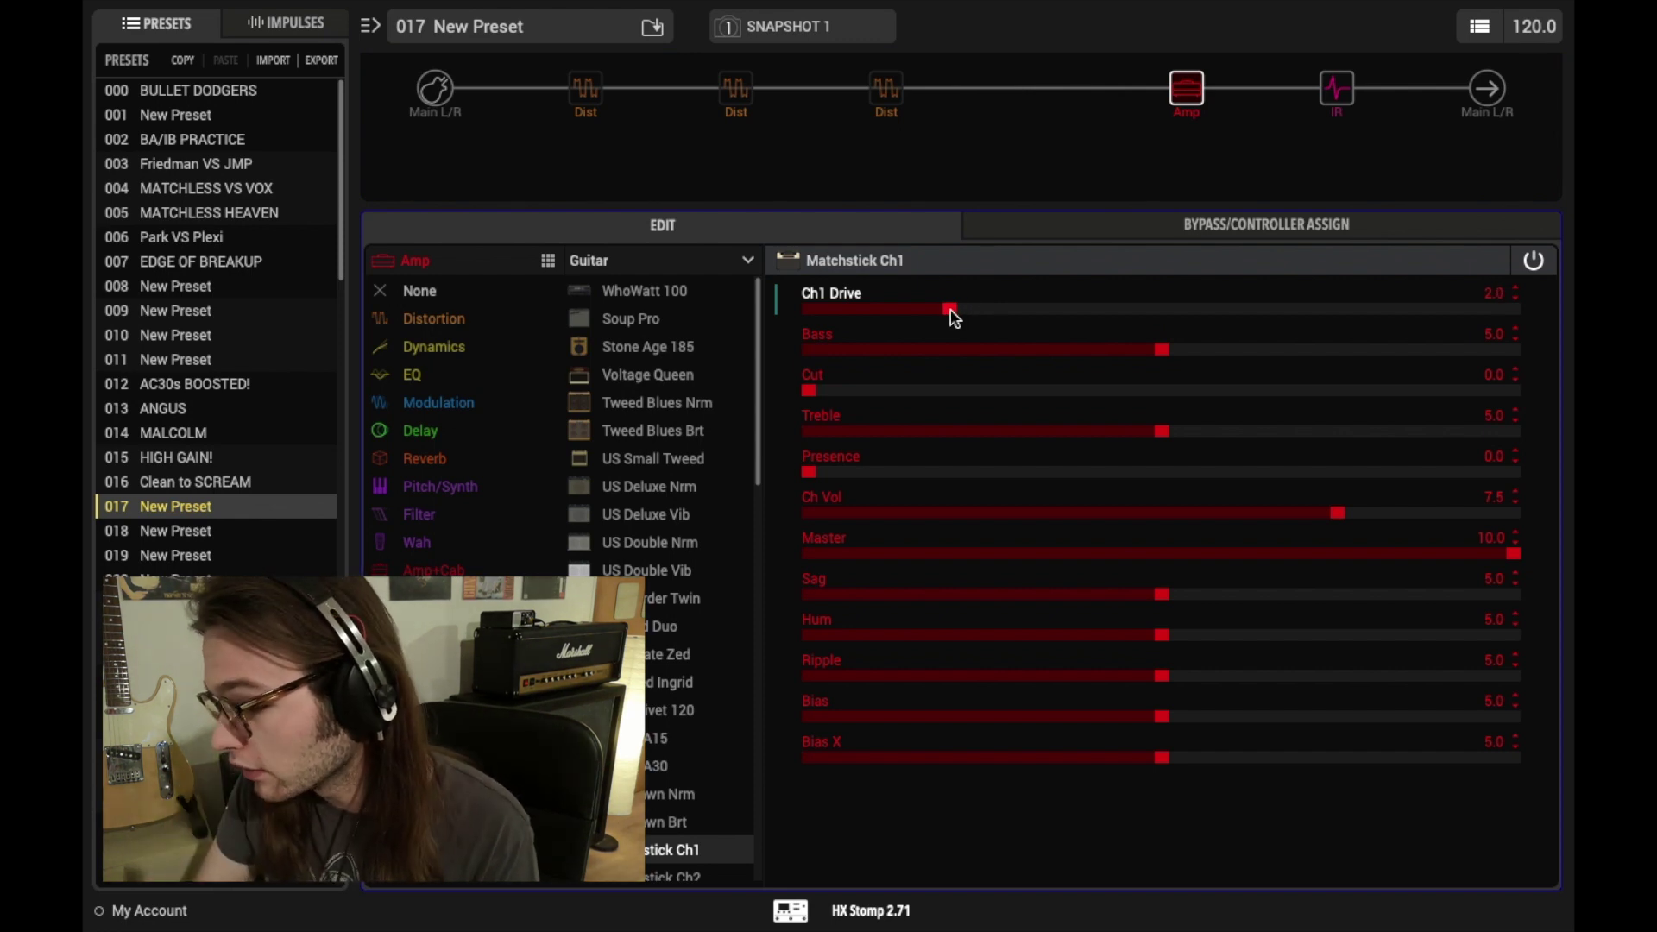
drag(1160, 357, 1002, 369)
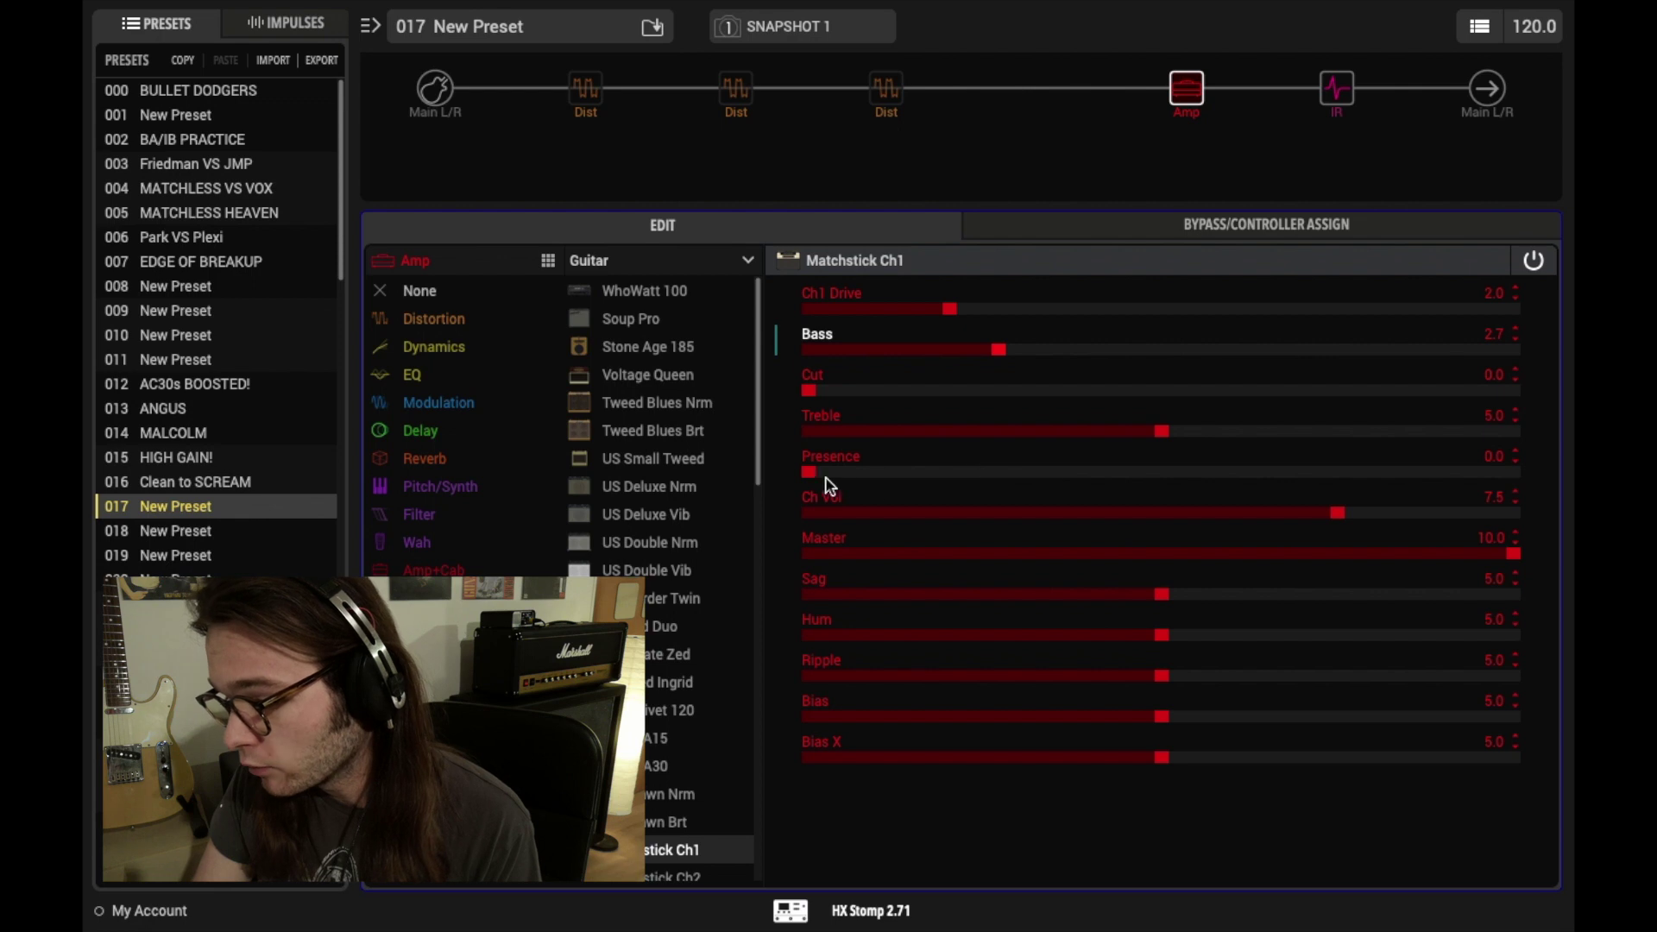
drag(811, 477, 1090, 475)
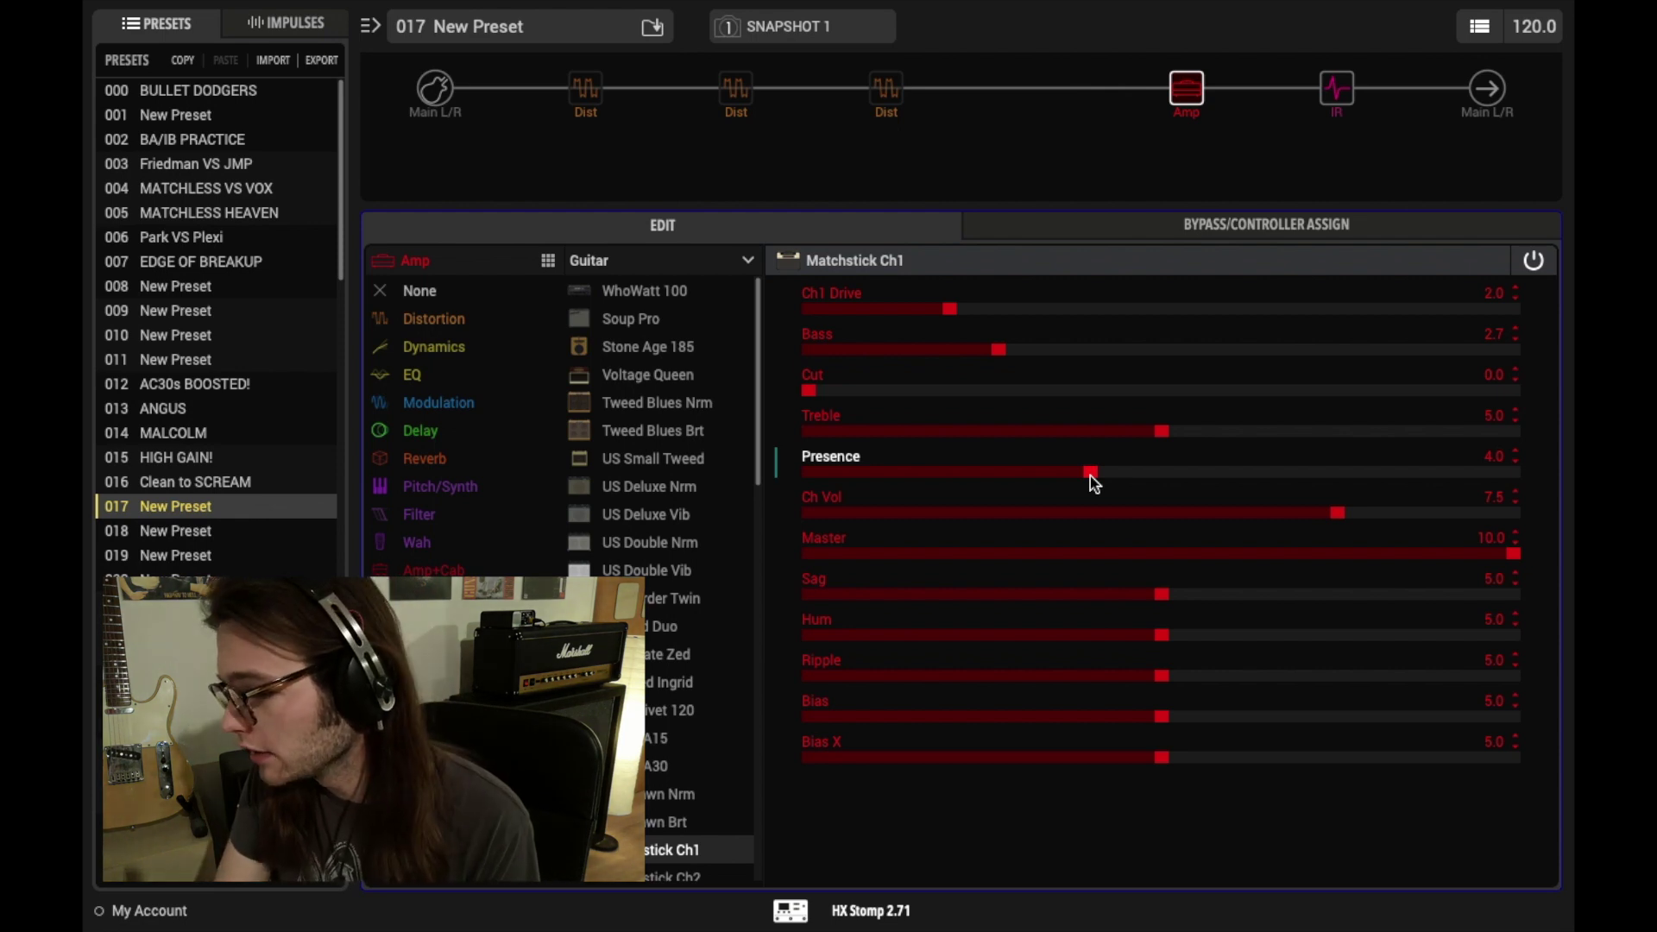
drag(1089, 475, 1124, 476)
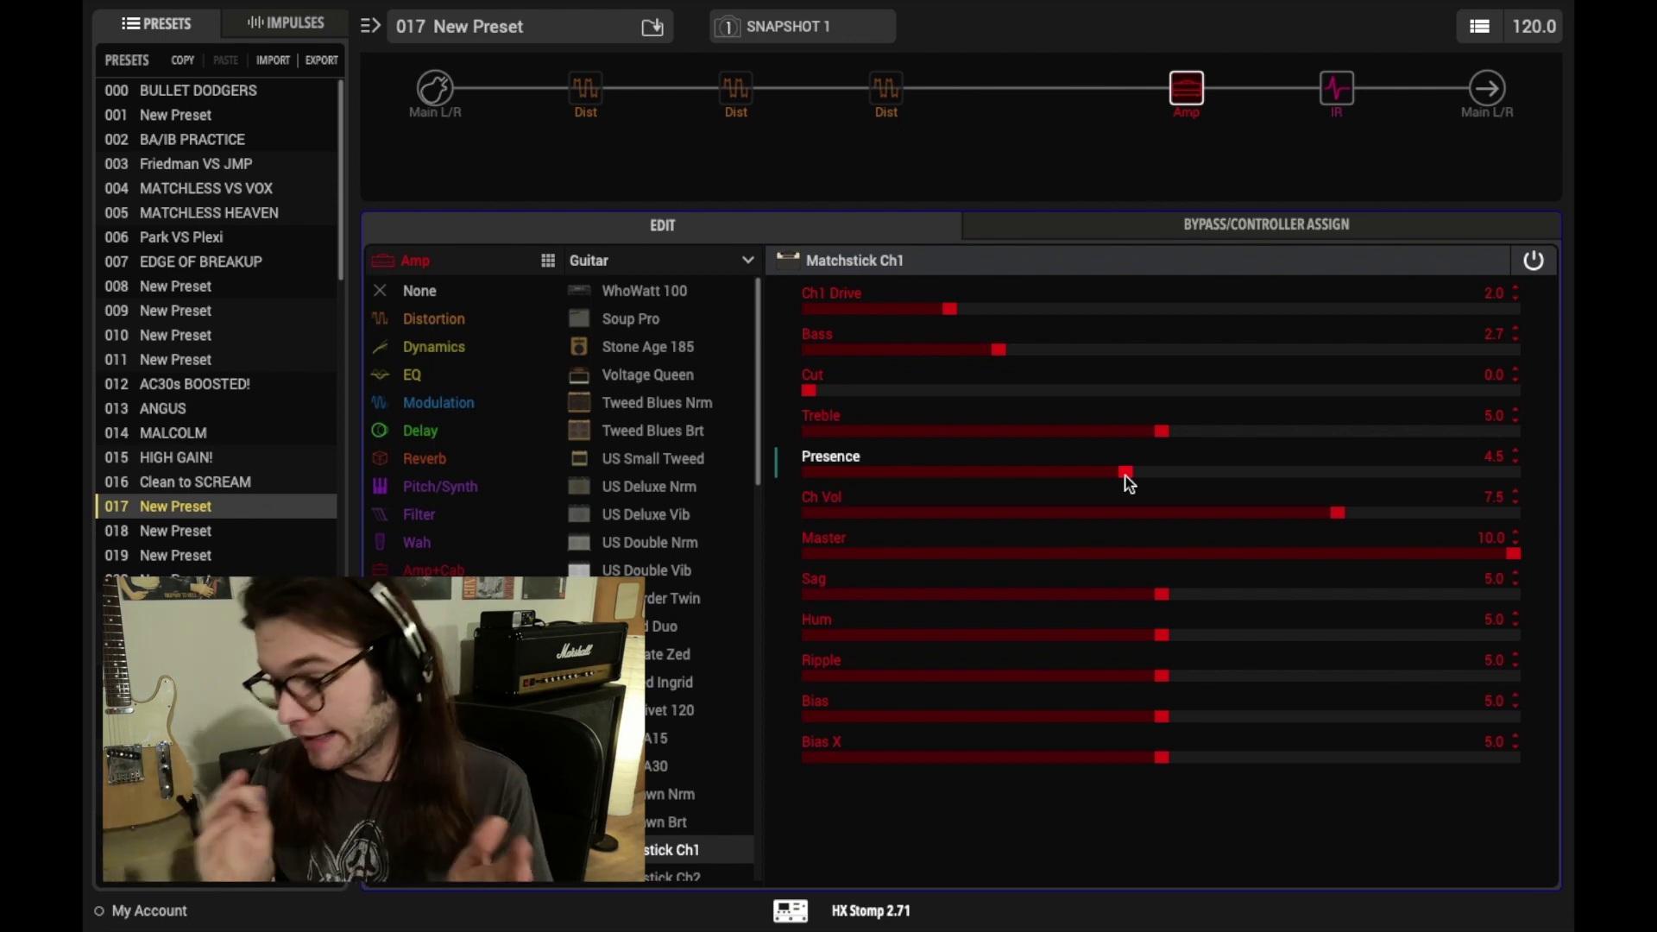
Enable the Teemah! drive in the second distortion block and set its Treble Cut to 8.3 and Bass Cut to 2.3.
click(738, 97)
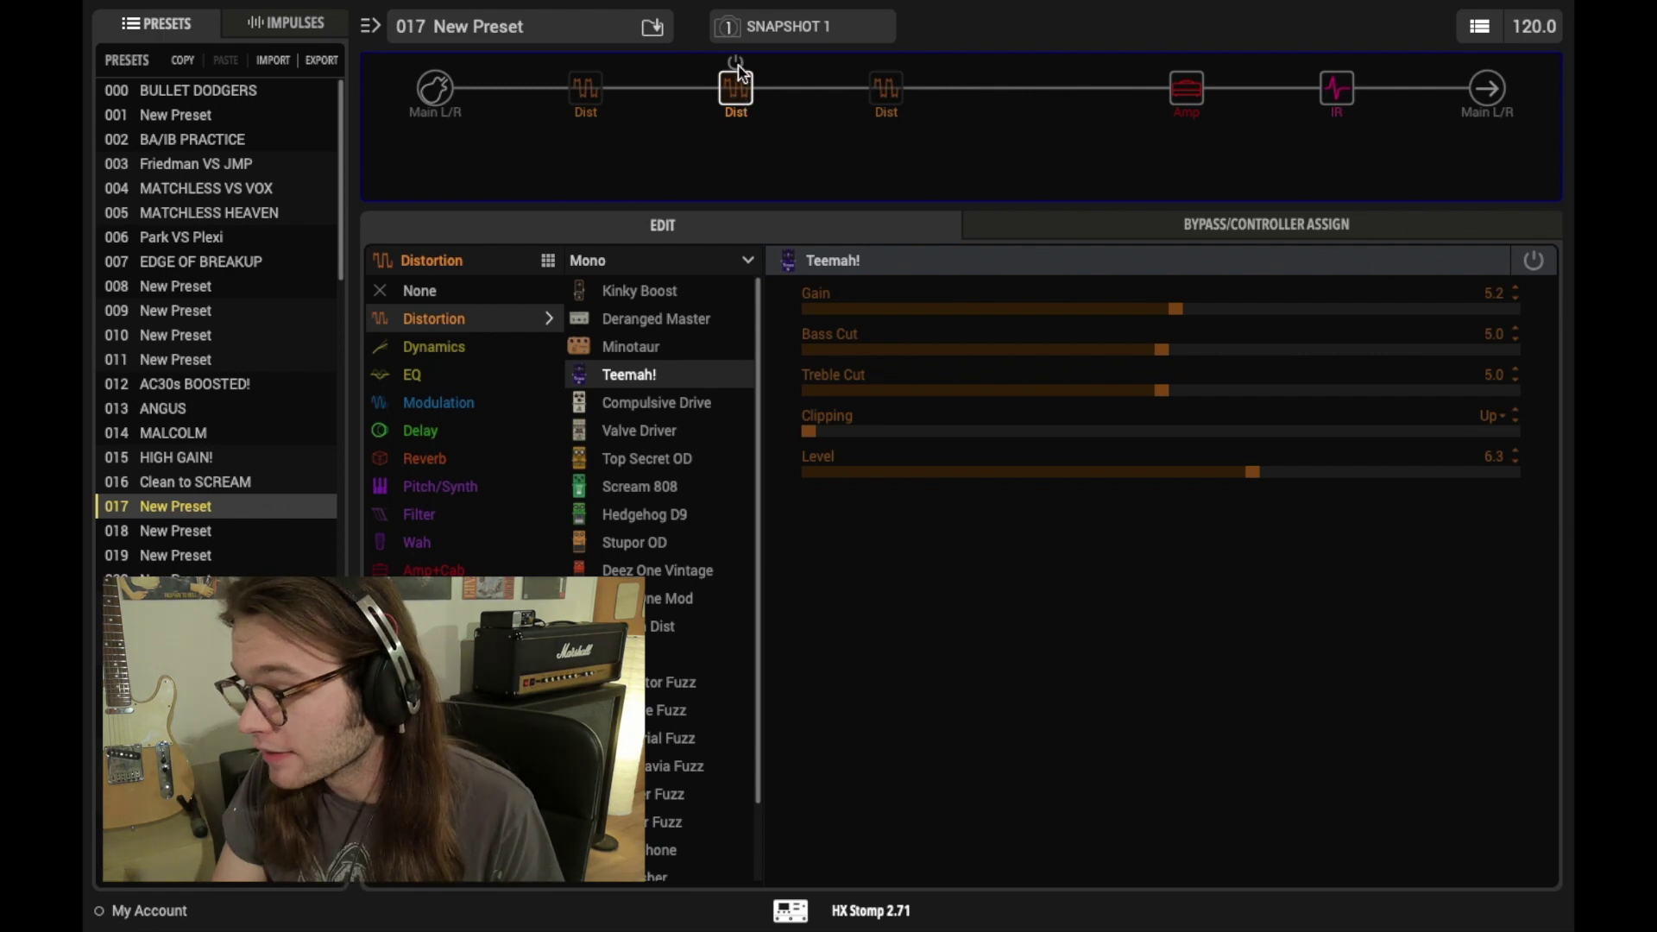
click(736, 64)
click(736, 64)
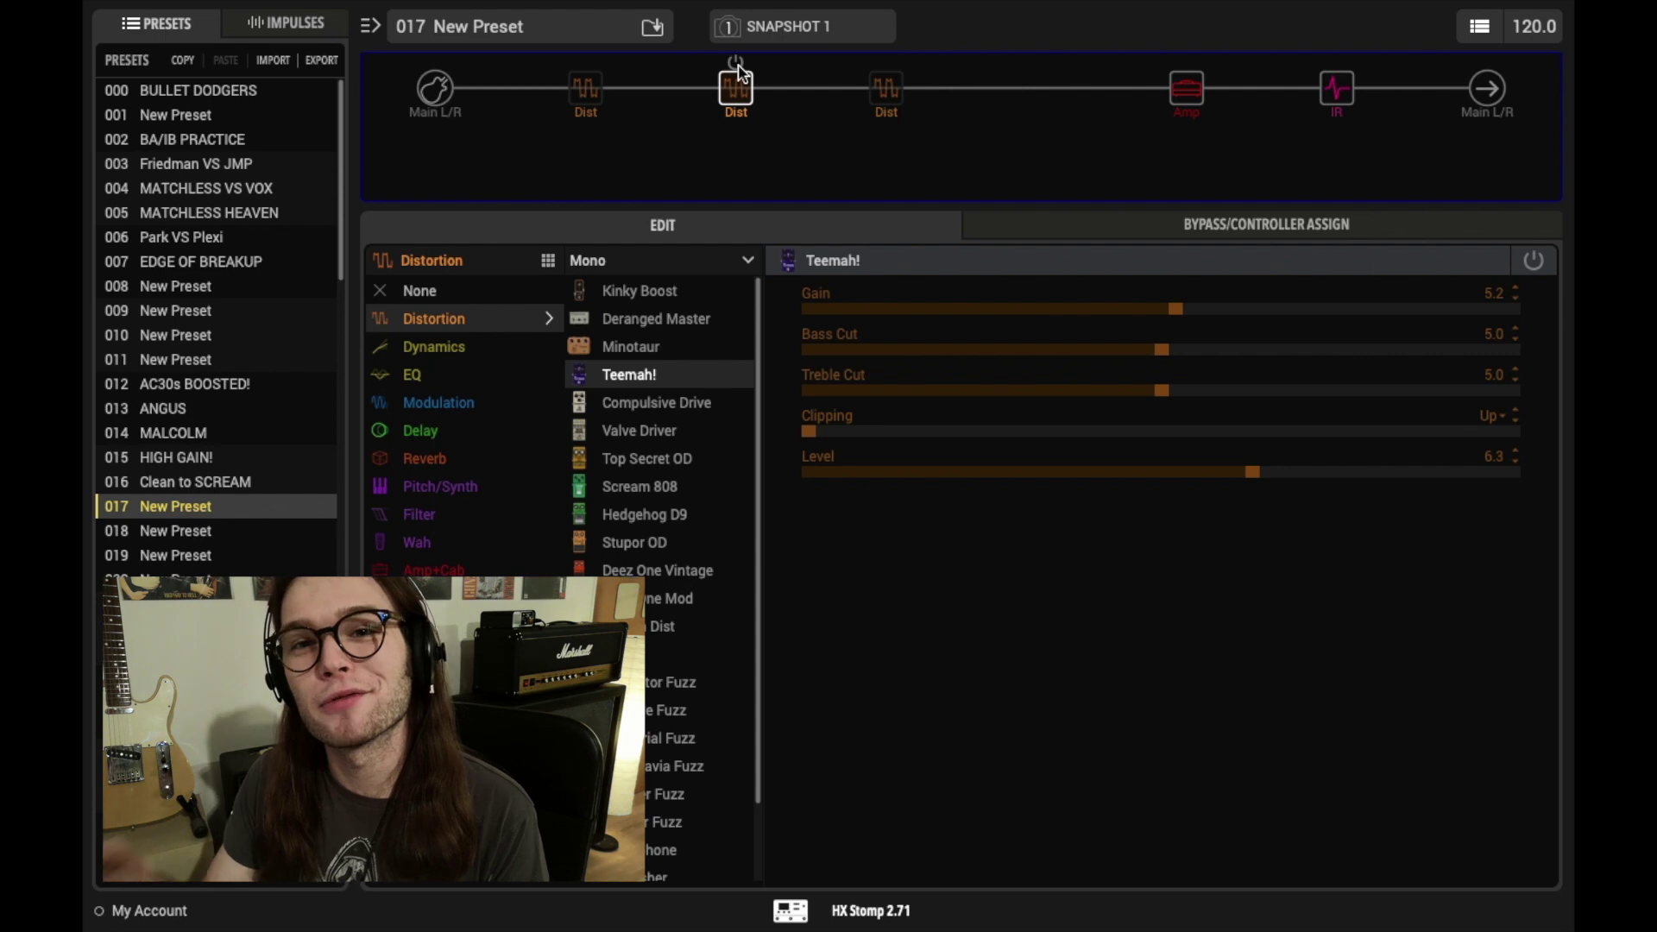
click(738, 65)
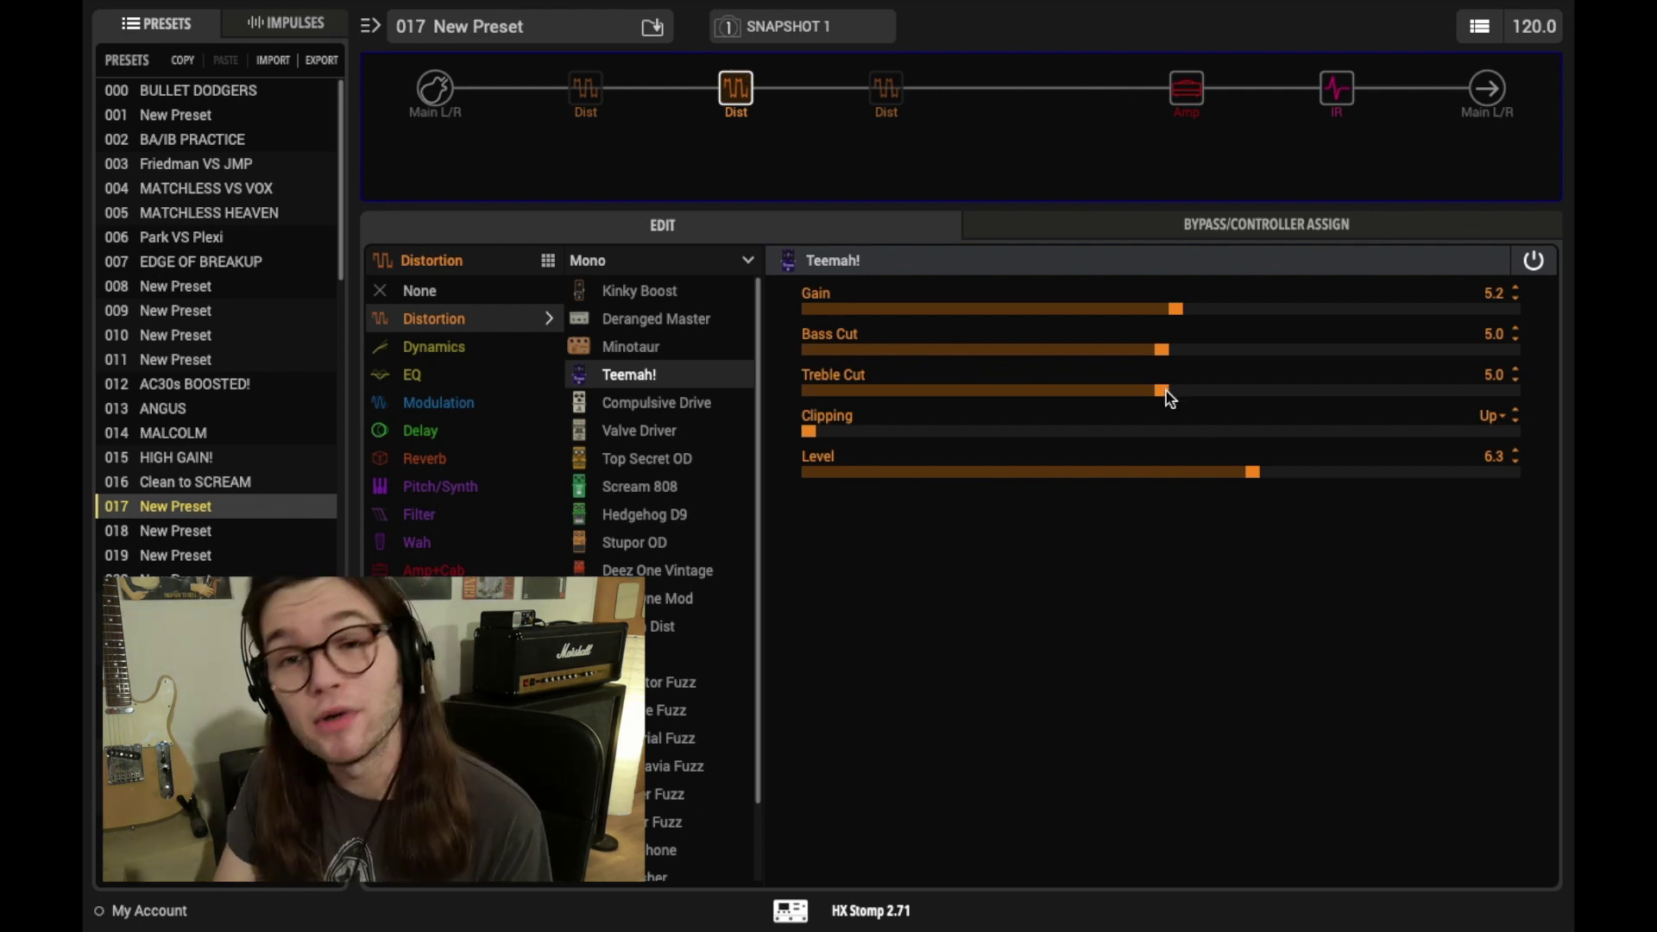
drag(1168, 398, 1398, 400)
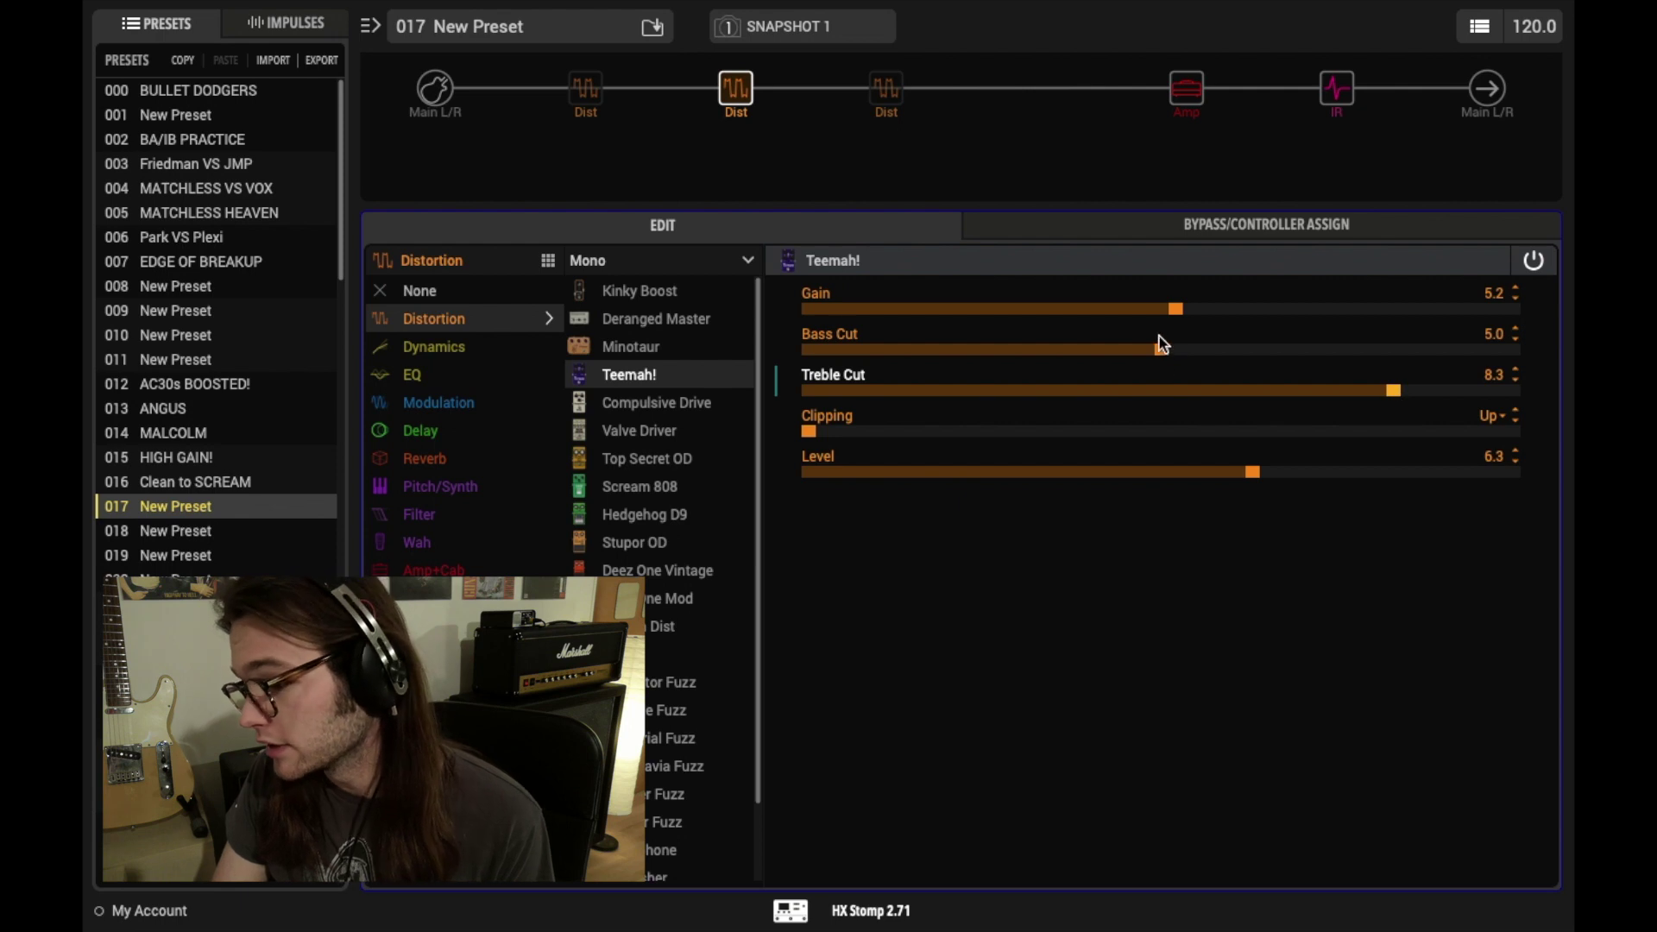
drag(1160, 349, 934, 348)
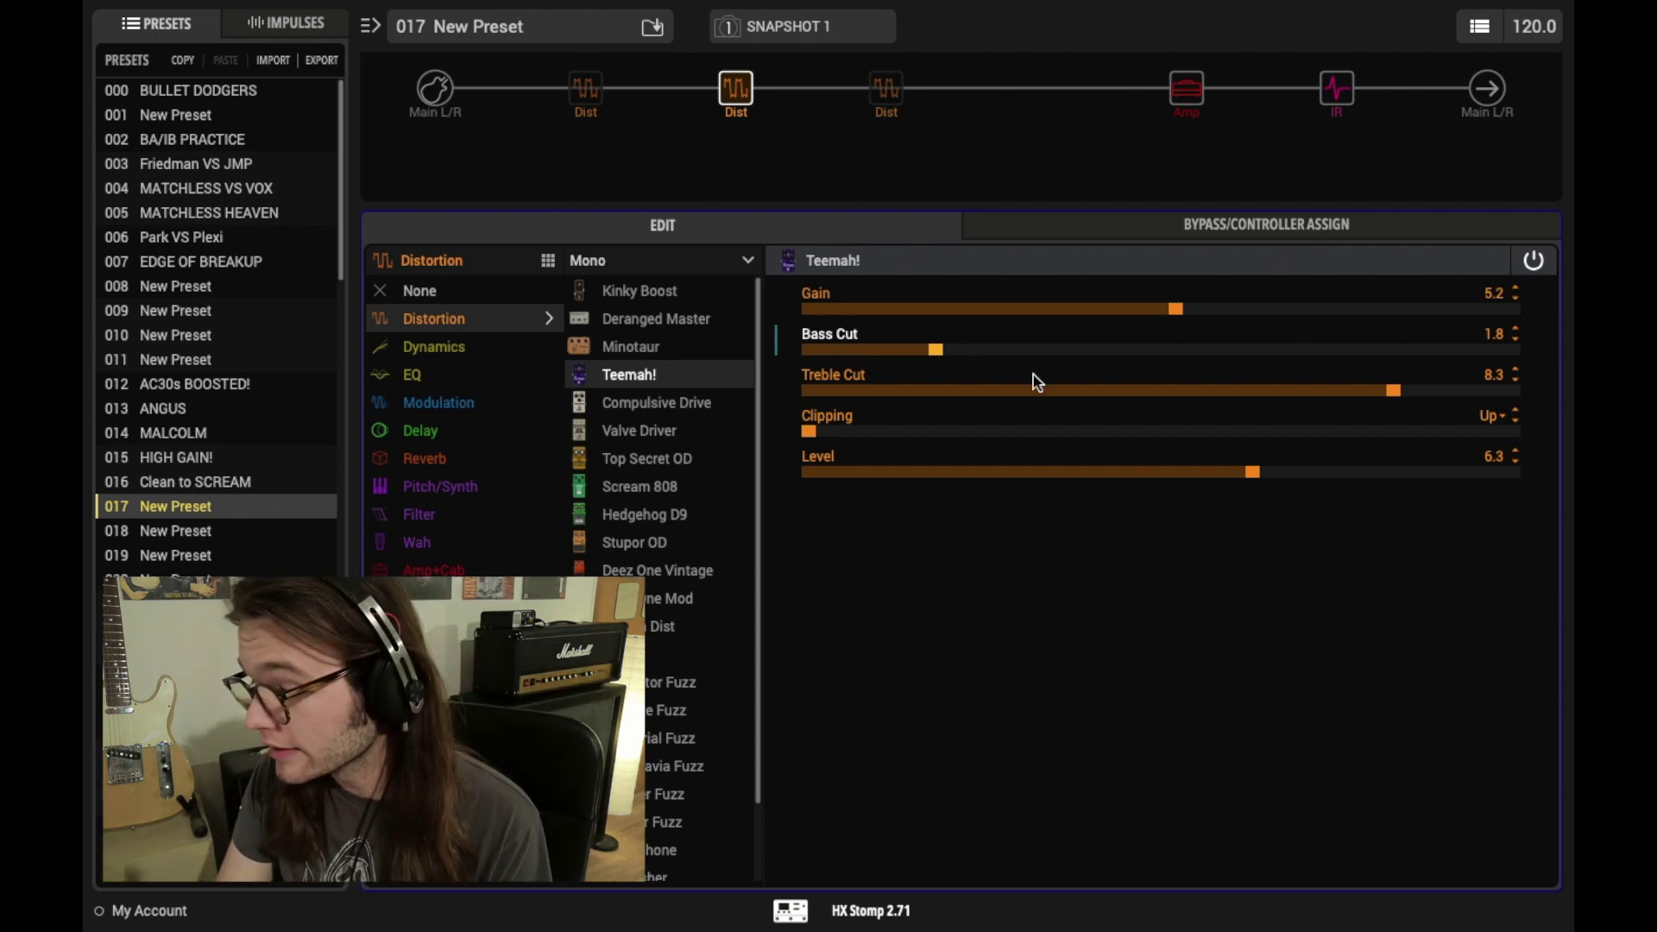
drag(959, 350, 972, 351)
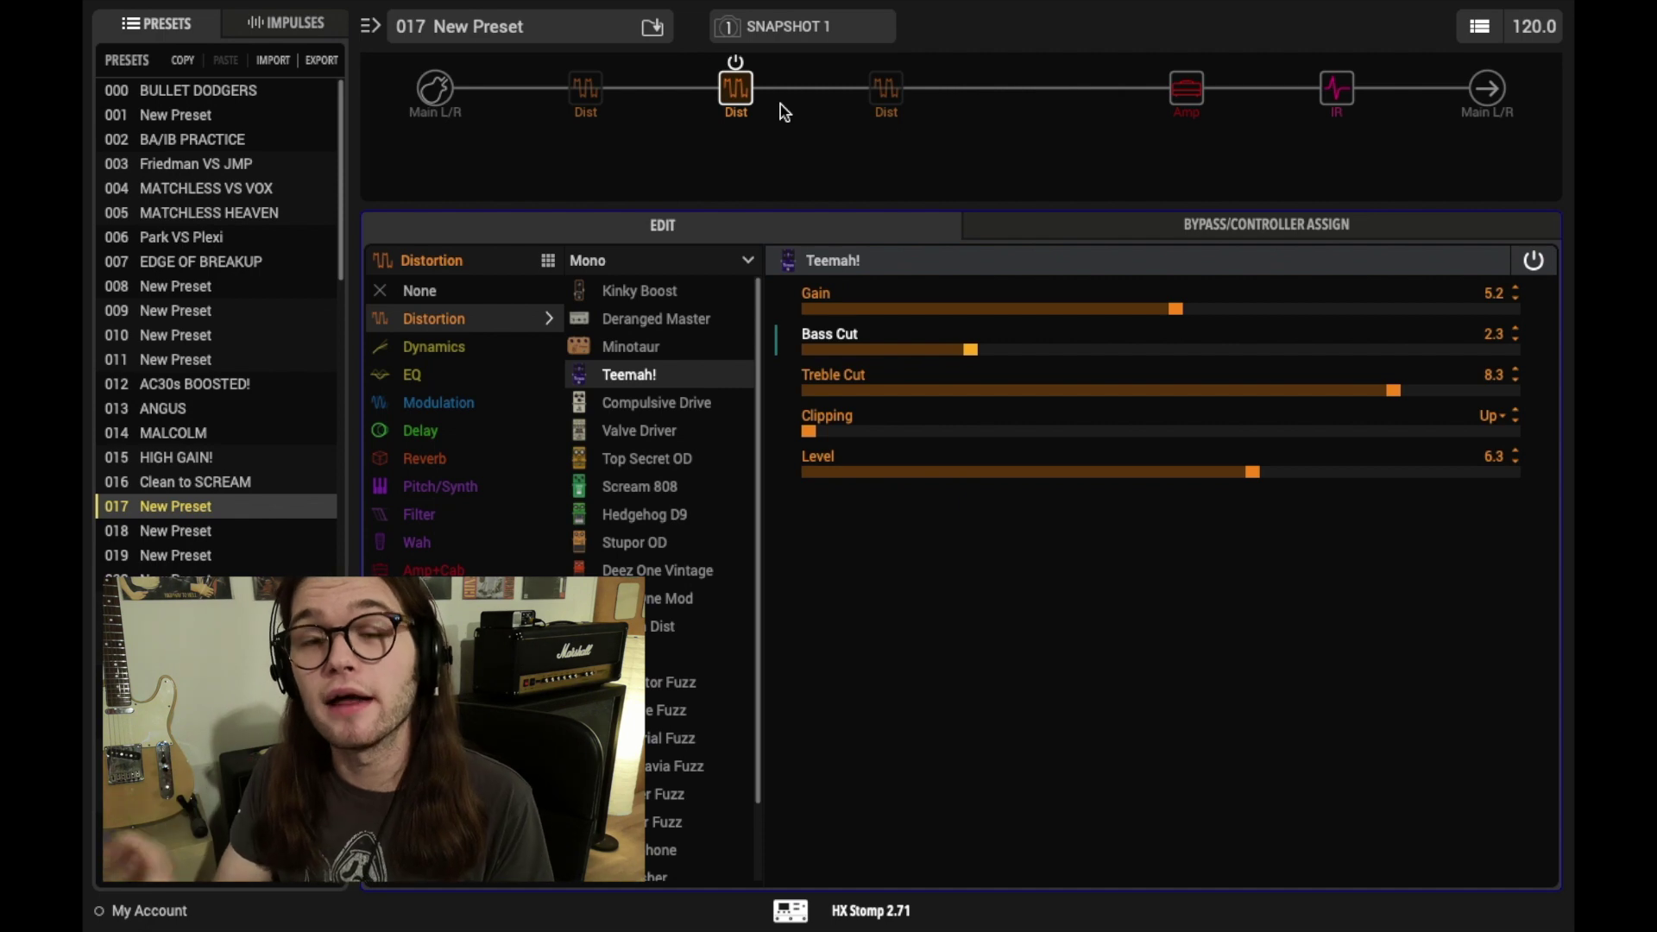
Compare the Teemah! enabled and bypassed, set its Level to 5.4 and Gain to 6.0, and leave it enabled.
click(736, 65)
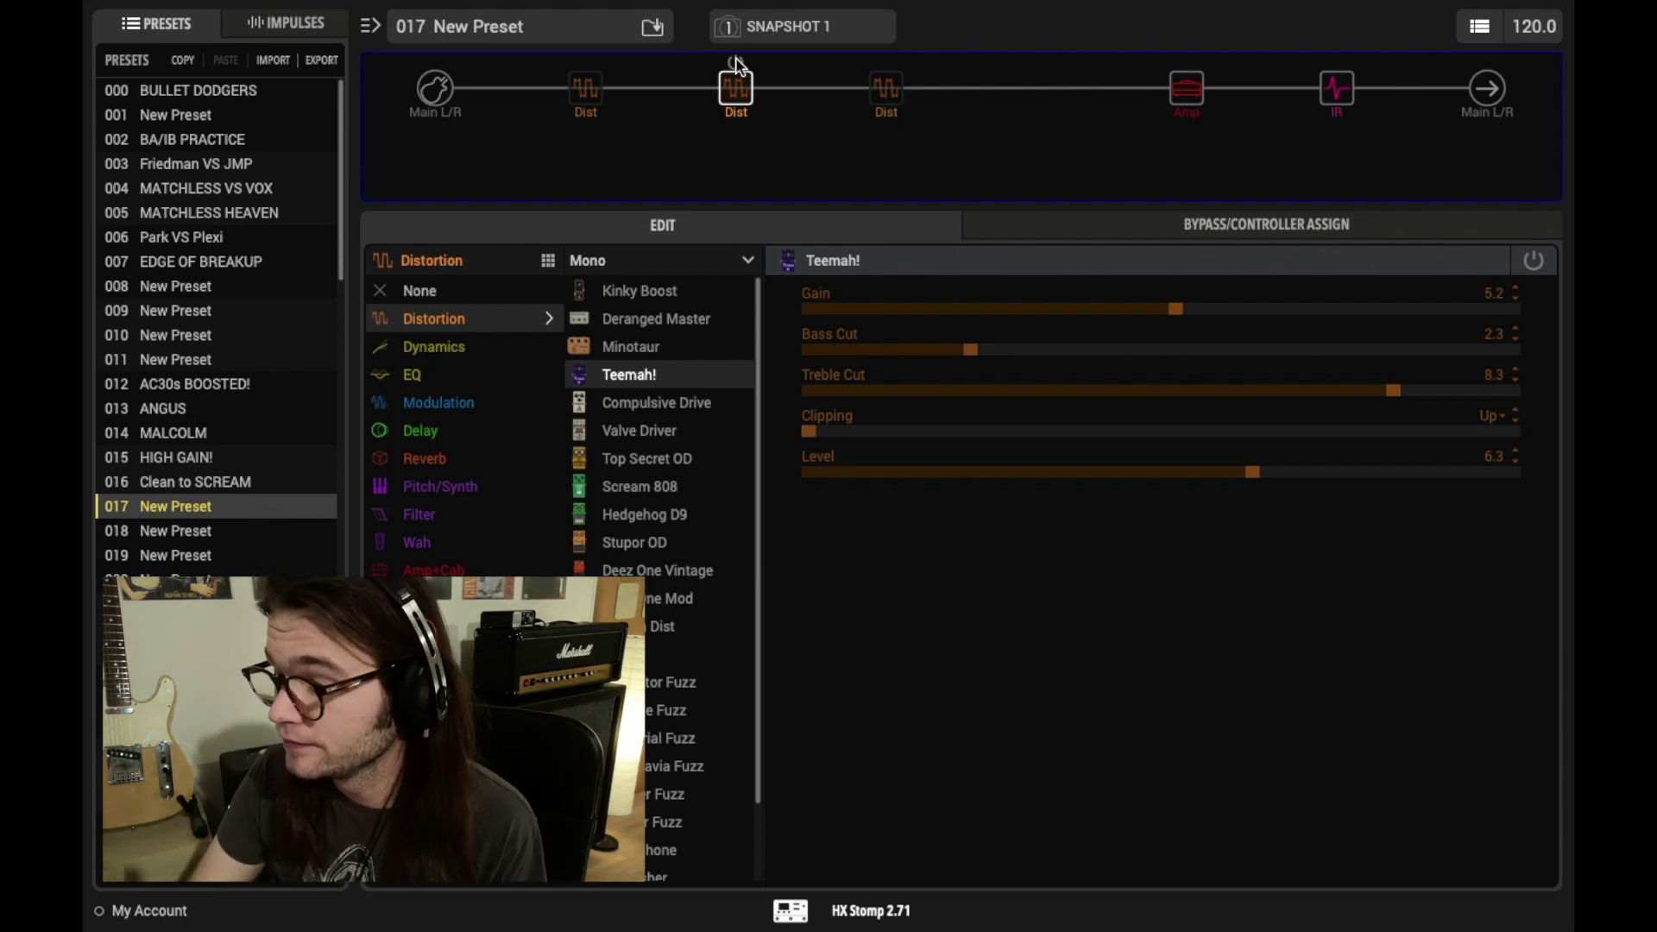
click(736, 65)
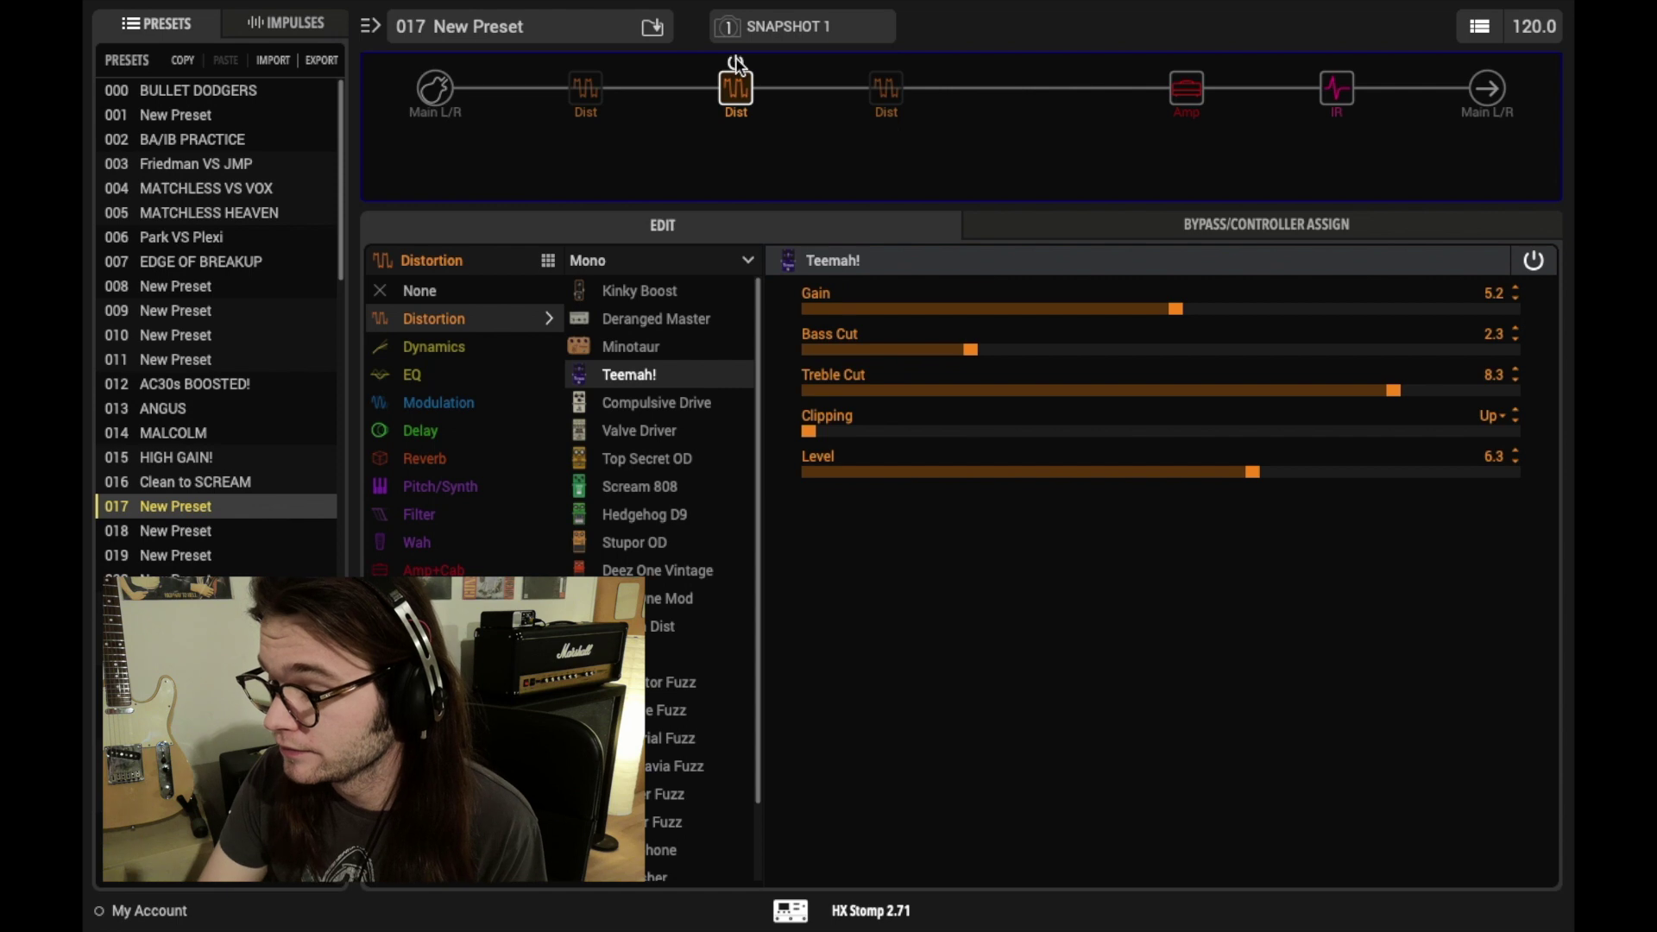
click(736, 65)
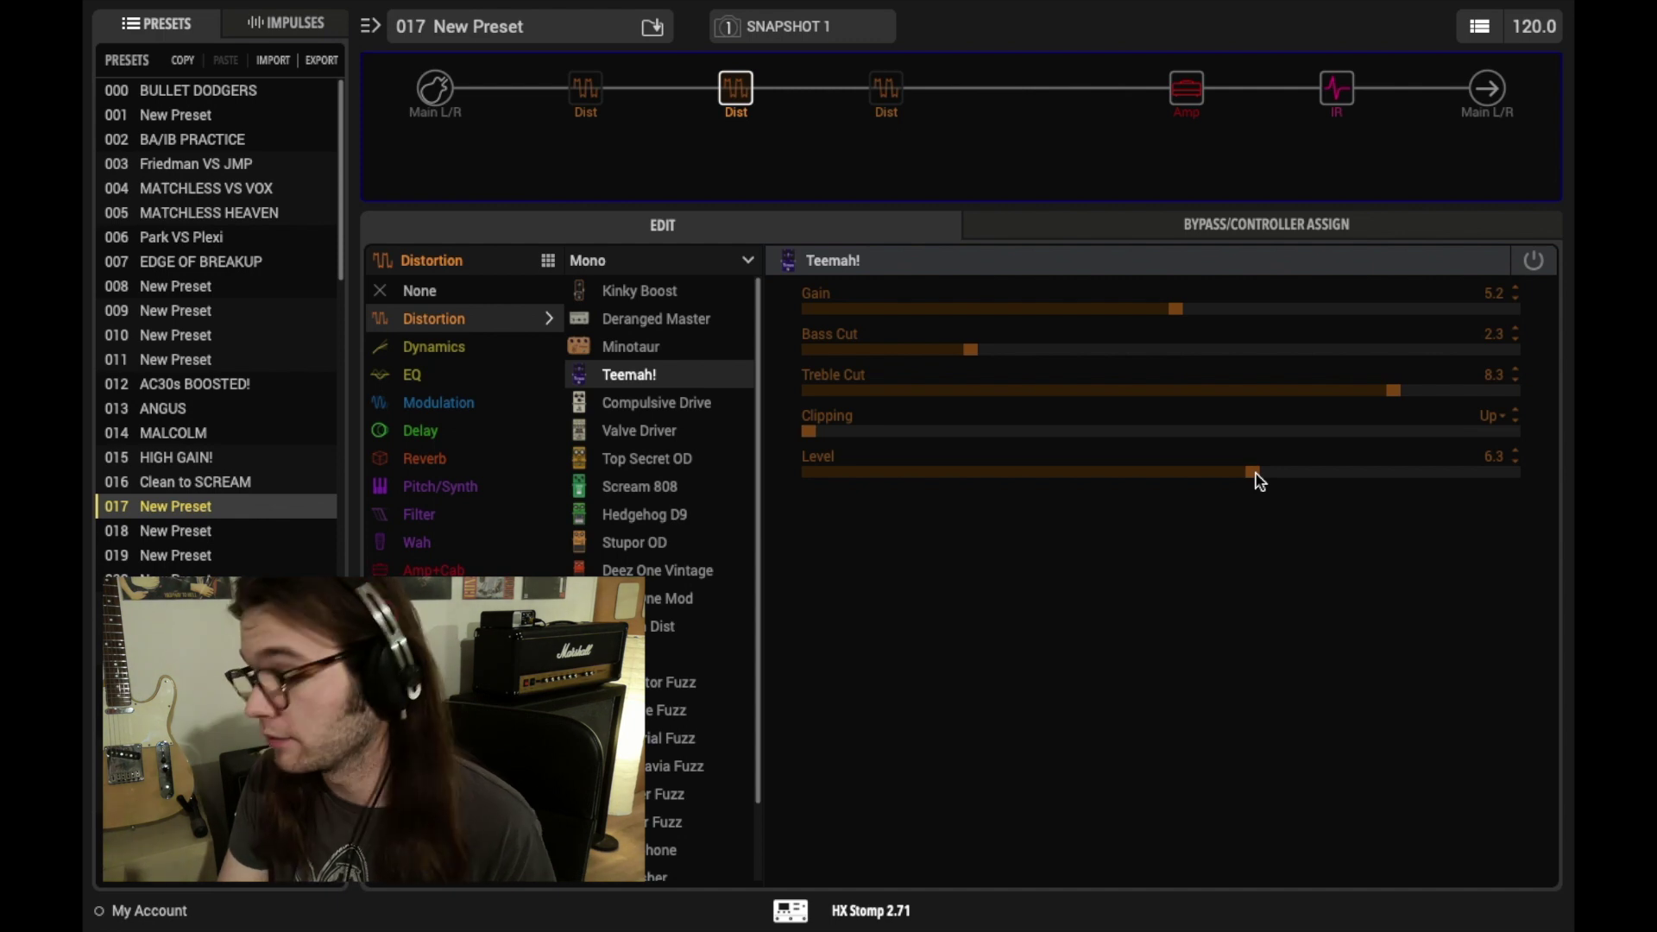
drag(1258, 480, 1189, 476)
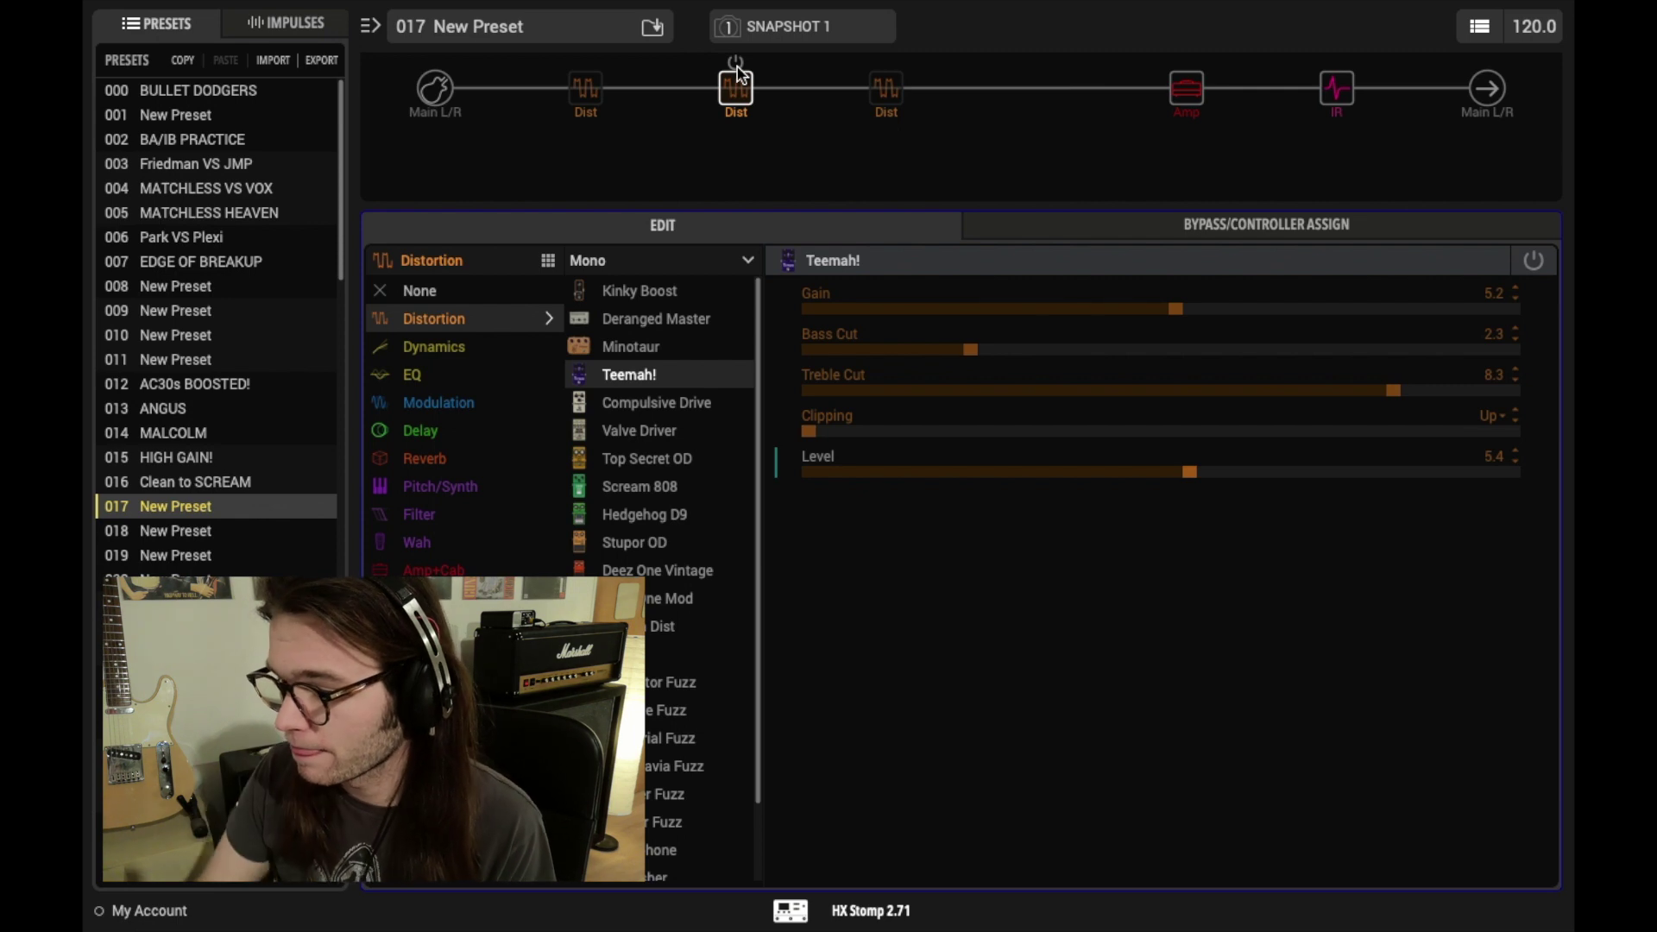
click(738, 69)
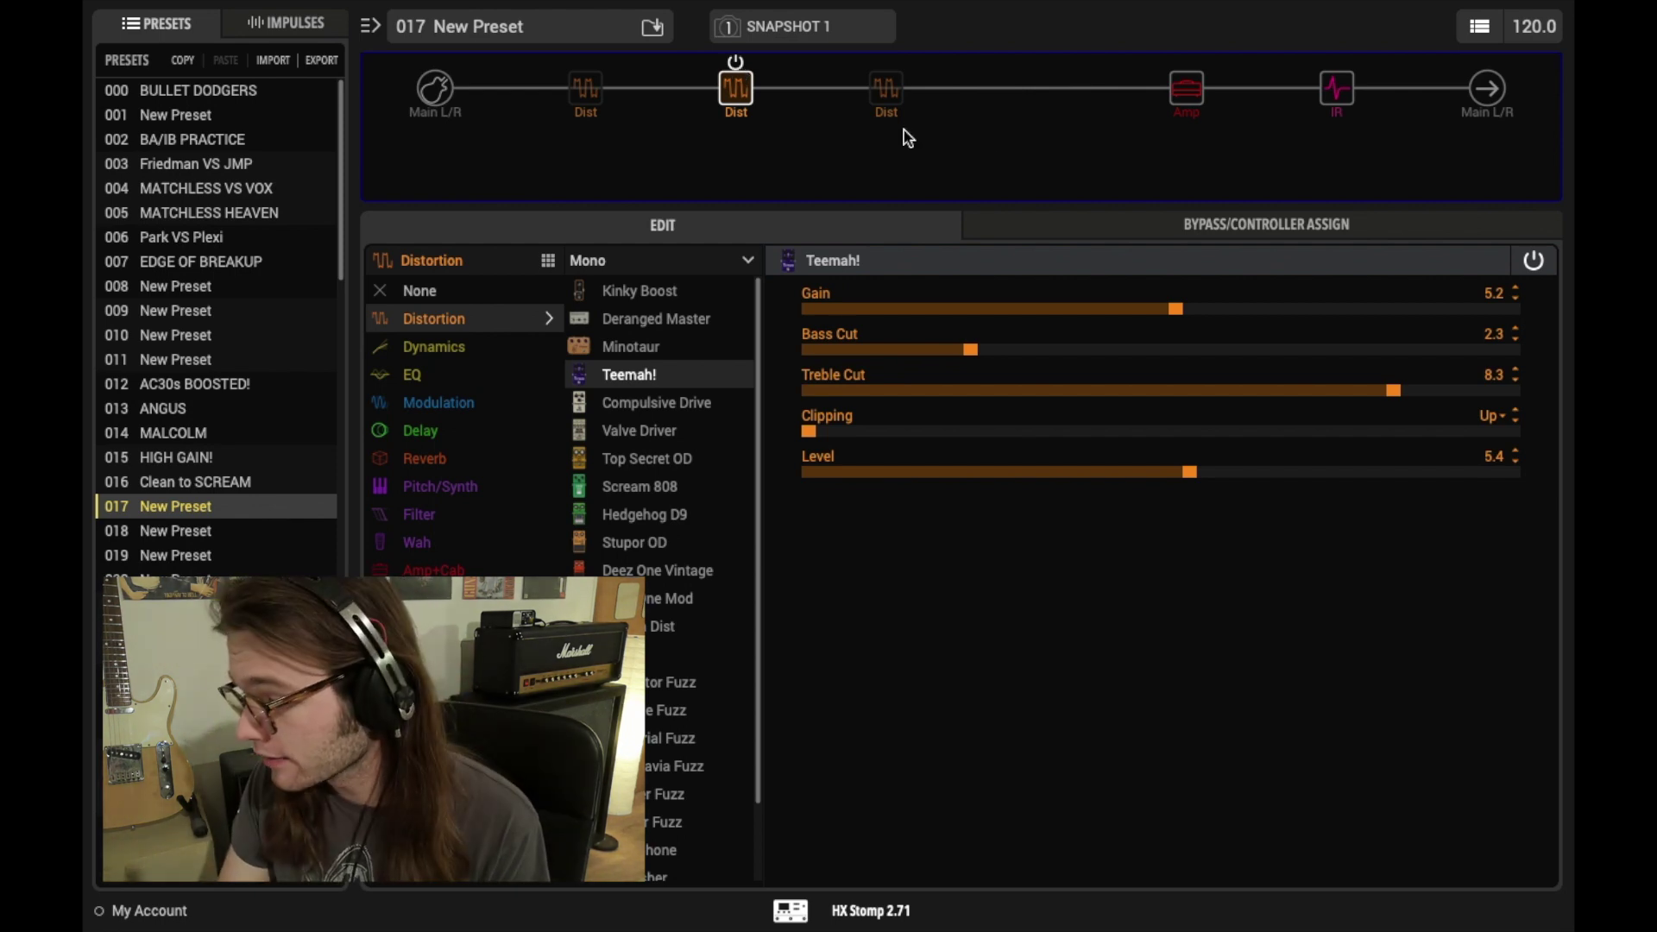
drag(1178, 314, 1238, 323)
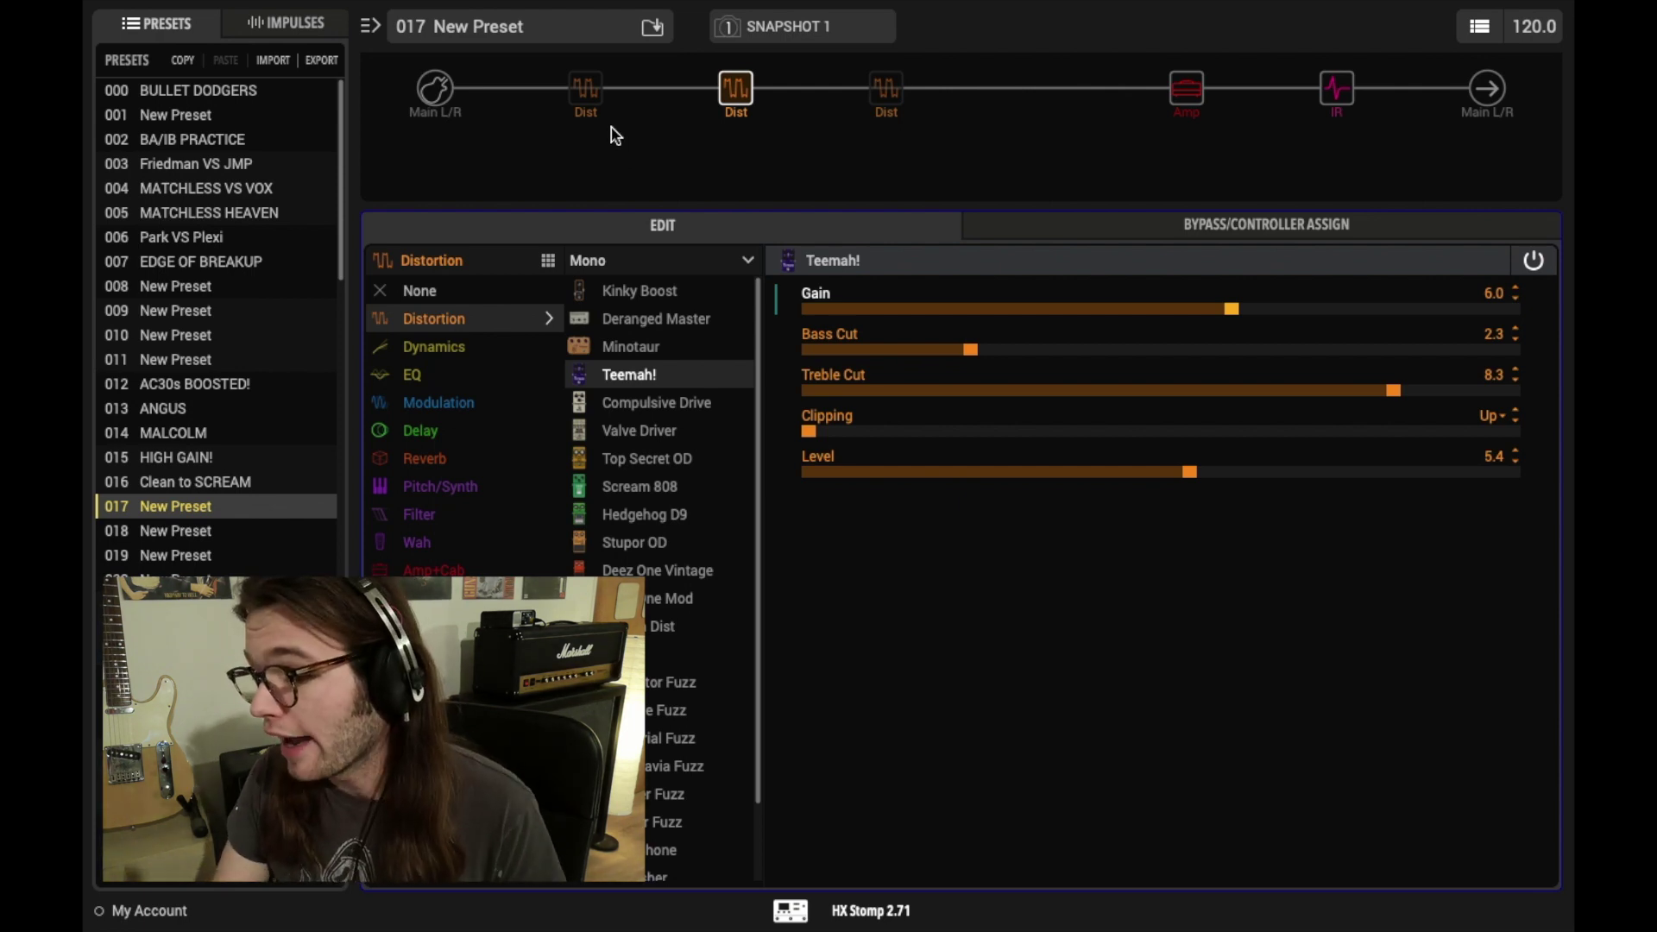
Use the Hedgehog D9 model in the first distortion block and set its Level to 9.0 and Gain to 1.0.
click(585, 97)
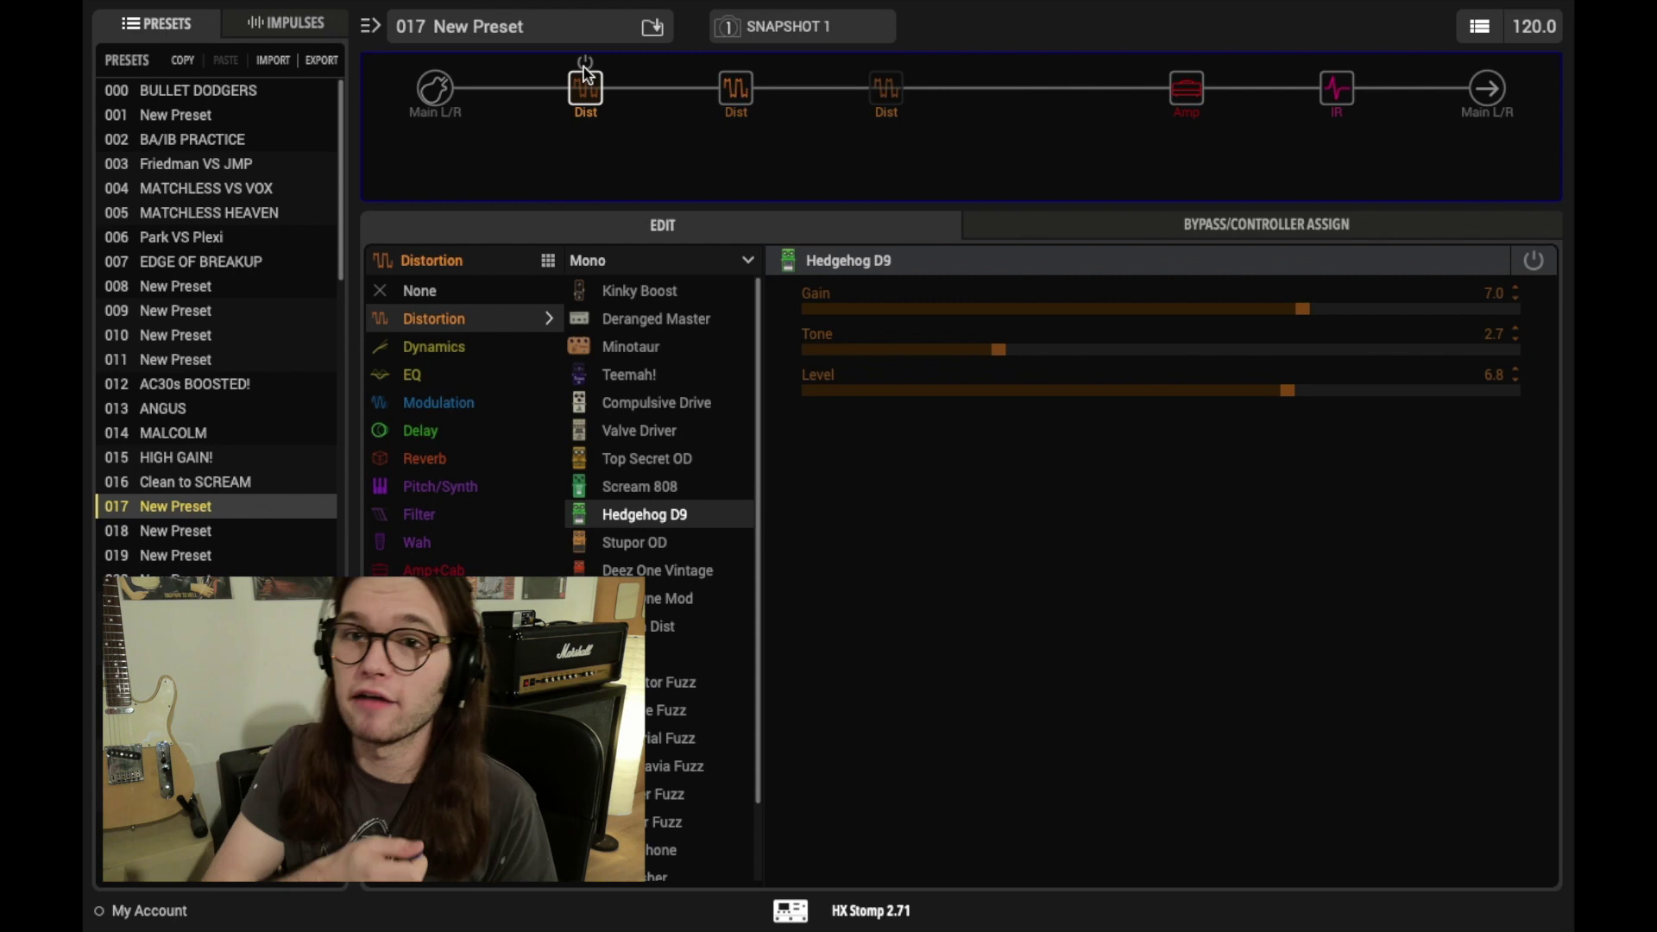
click(660, 486)
click(668, 515)
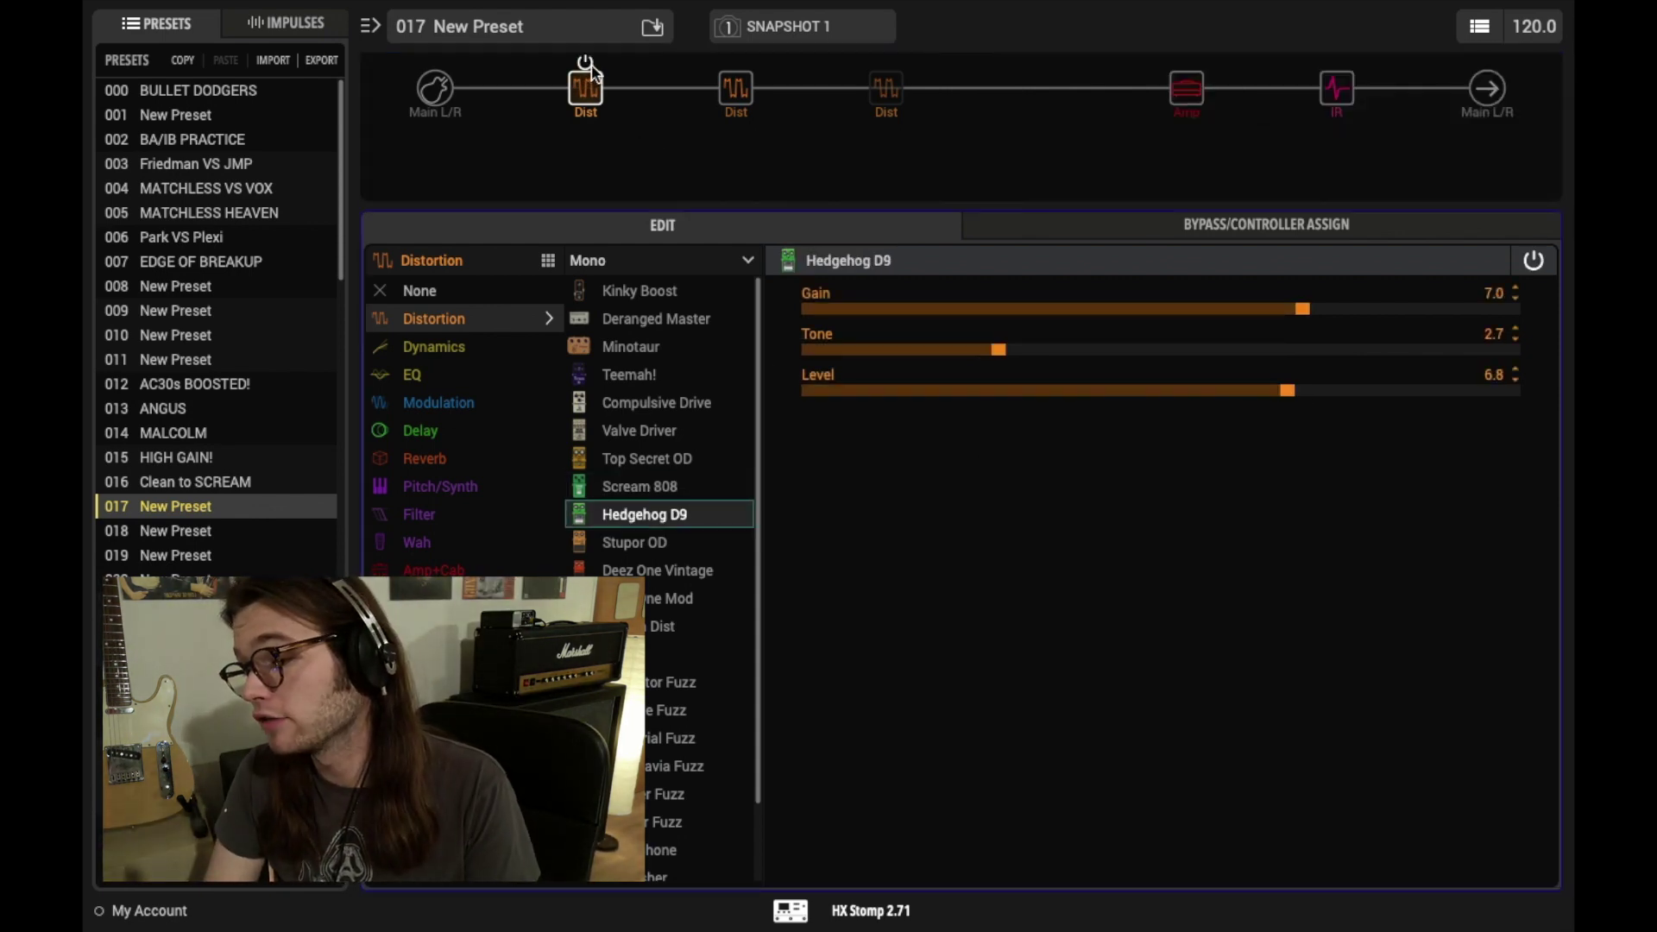
click(585, 62)
drag(1286, 395, 1441, 398)
drag(1306, 316, 882, 316)
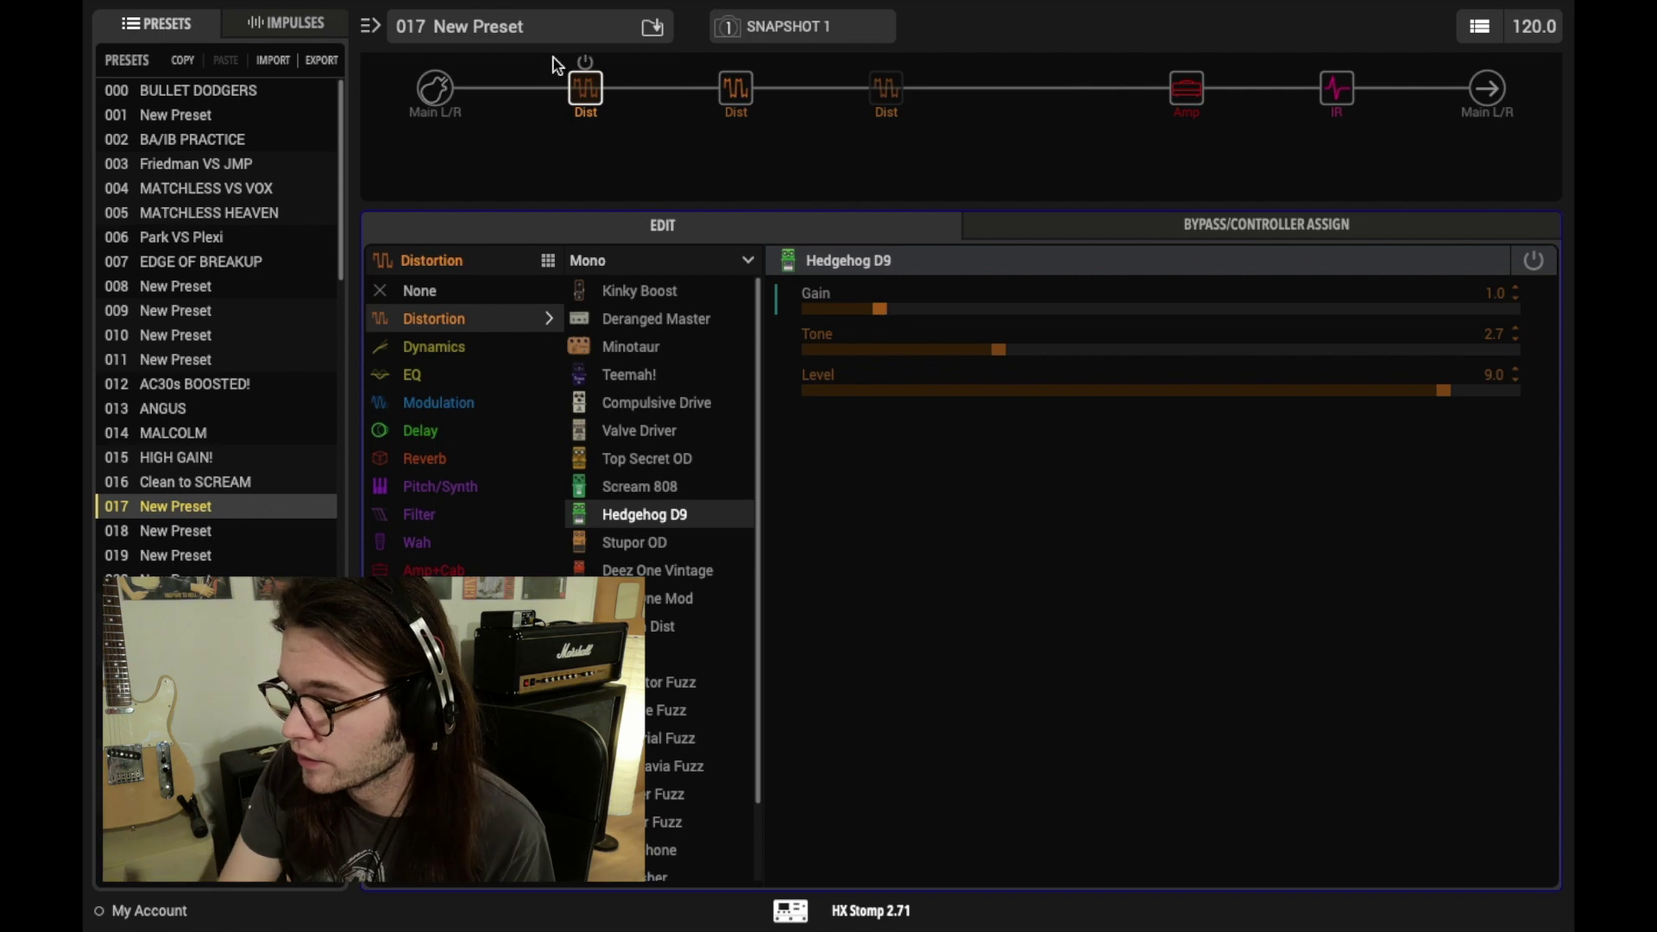
Set the Hedgehog D9's Level to 7.1 and compare the sound with the pedal enabled and bypassed.
click(586, 63)
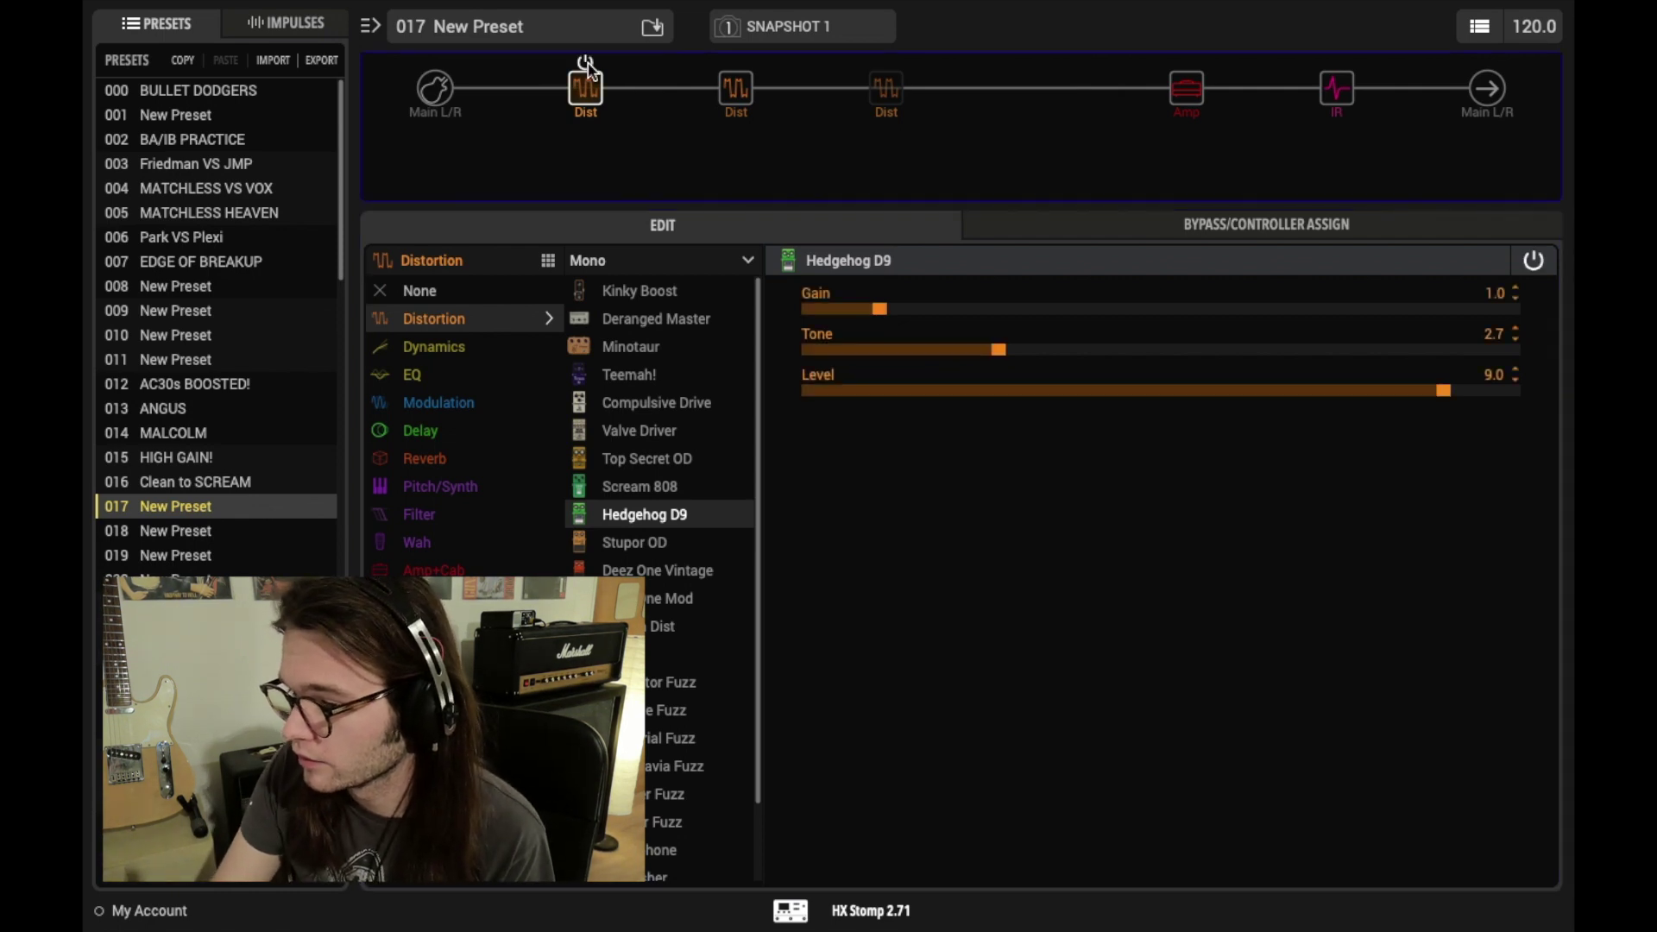
click(586, 66)
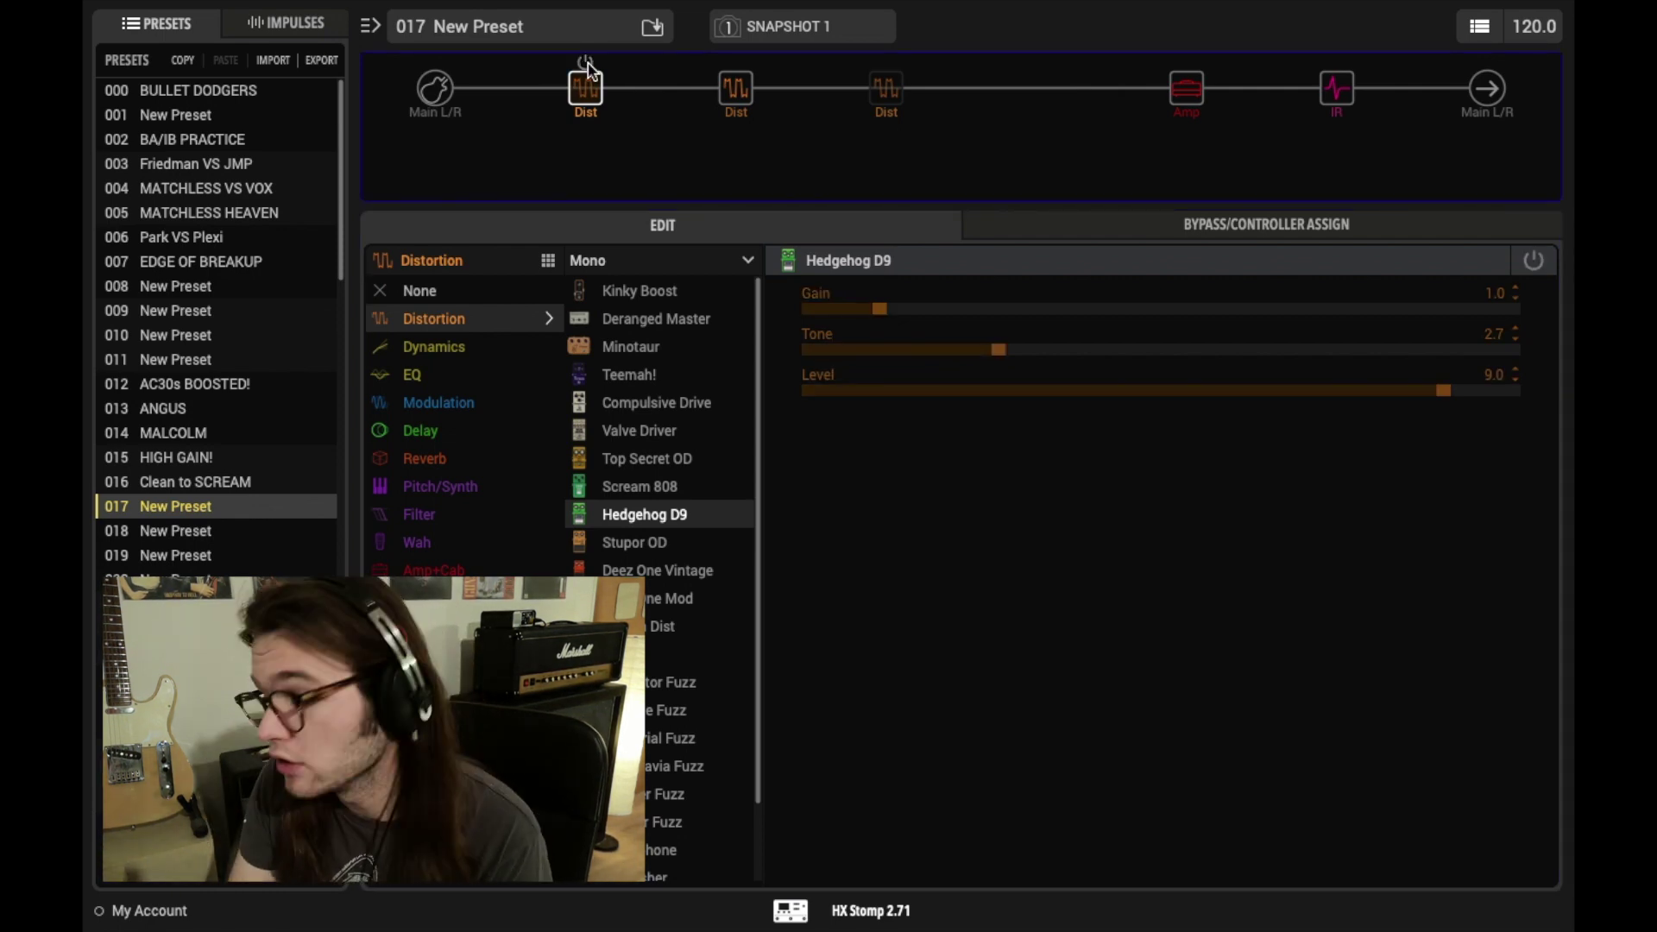
click(1434, 392)
drag(1434, 392, 1314, 395)
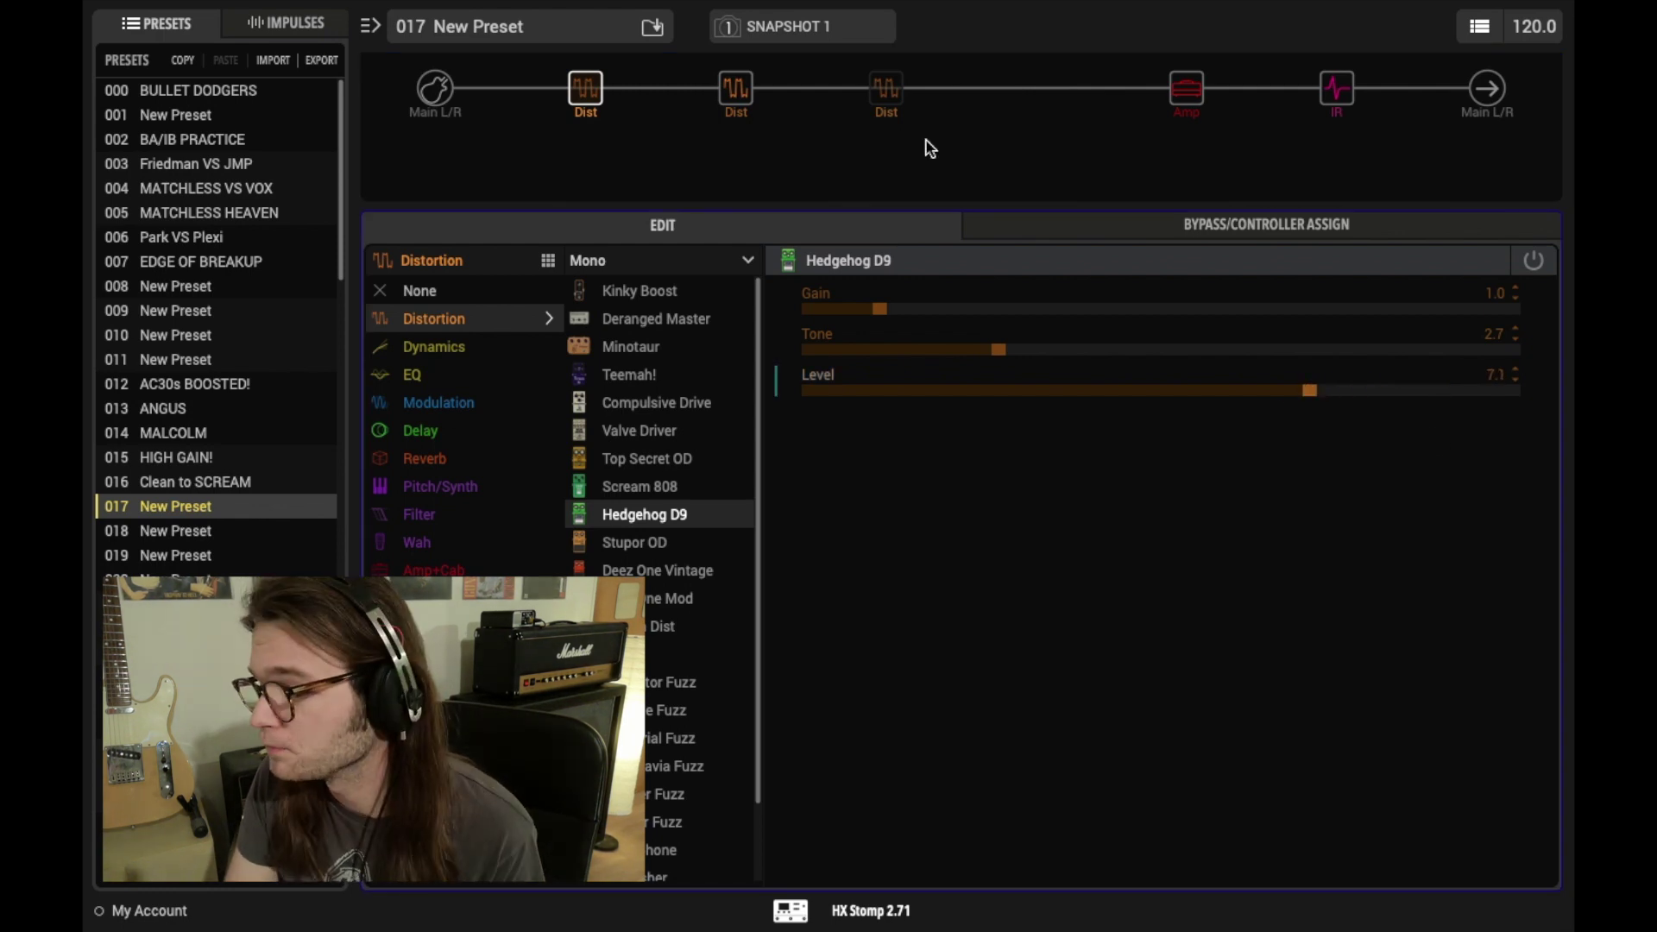
mouse_move(585, 70)
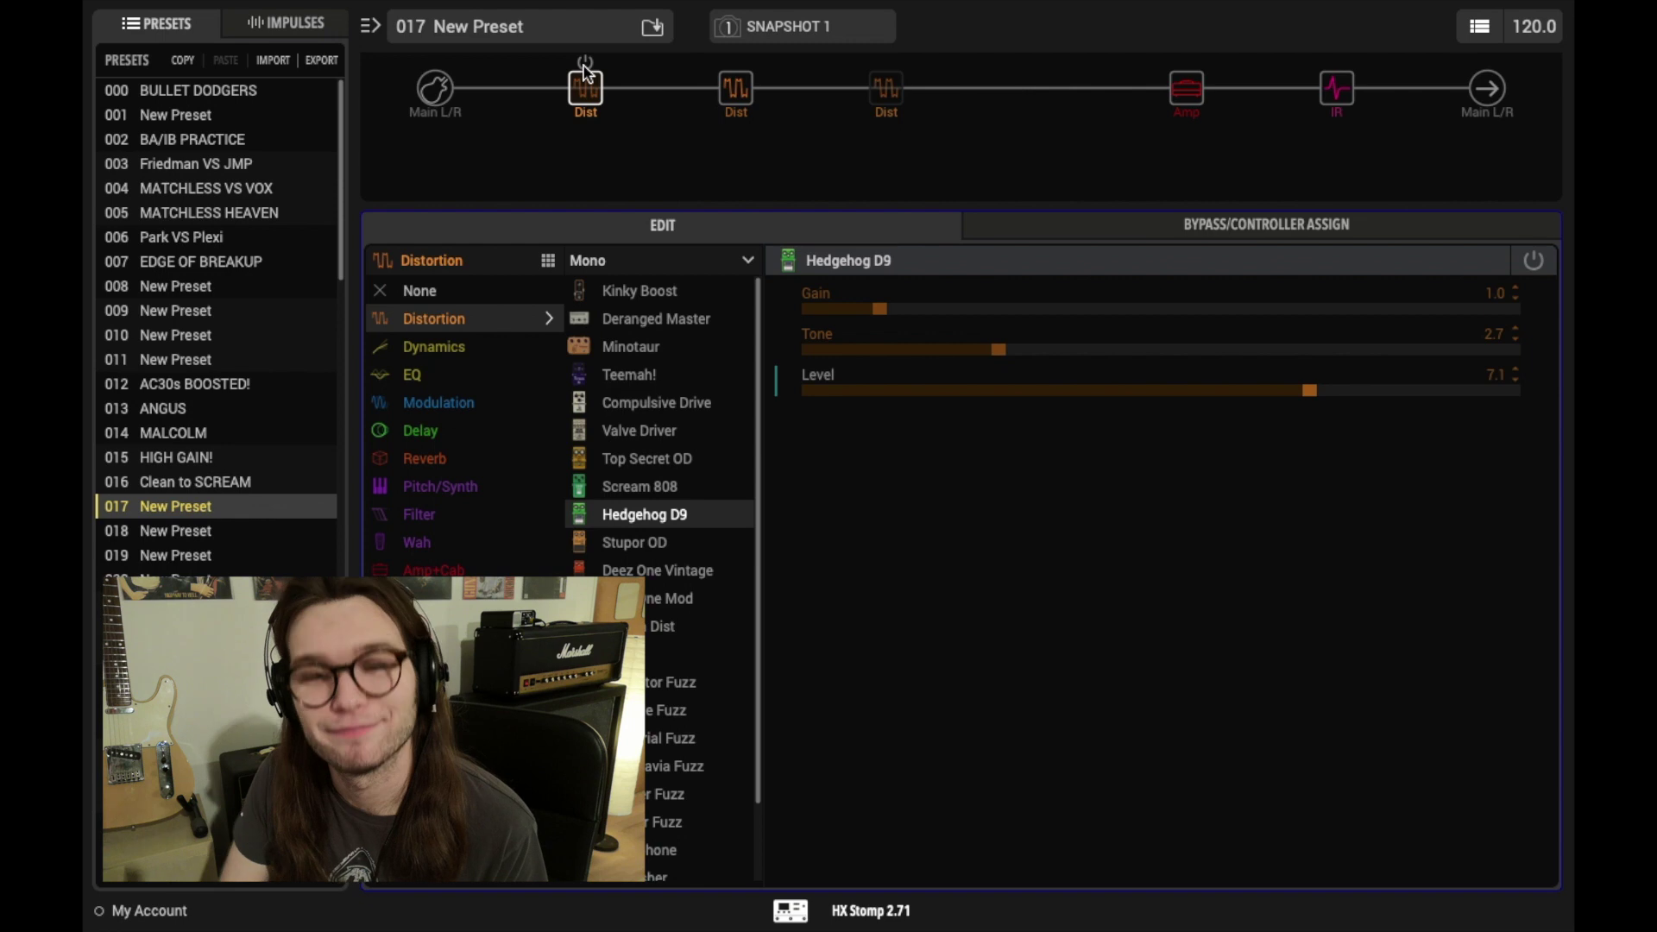
click(585, 71)
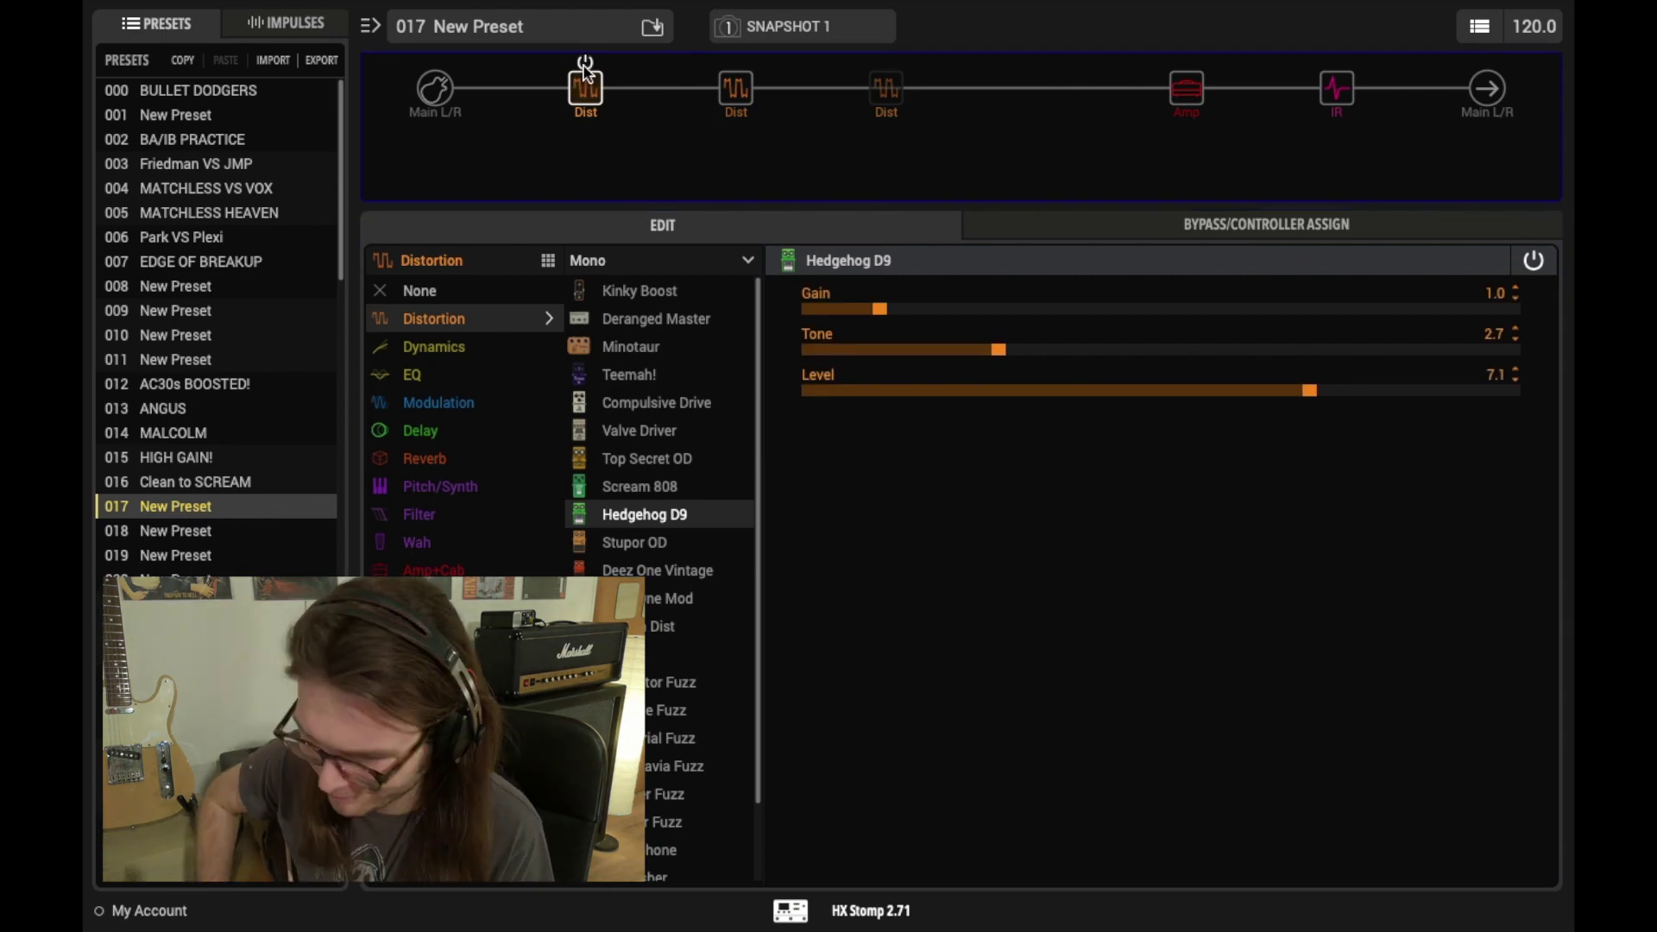
click(584, 67)
click(585, 67)
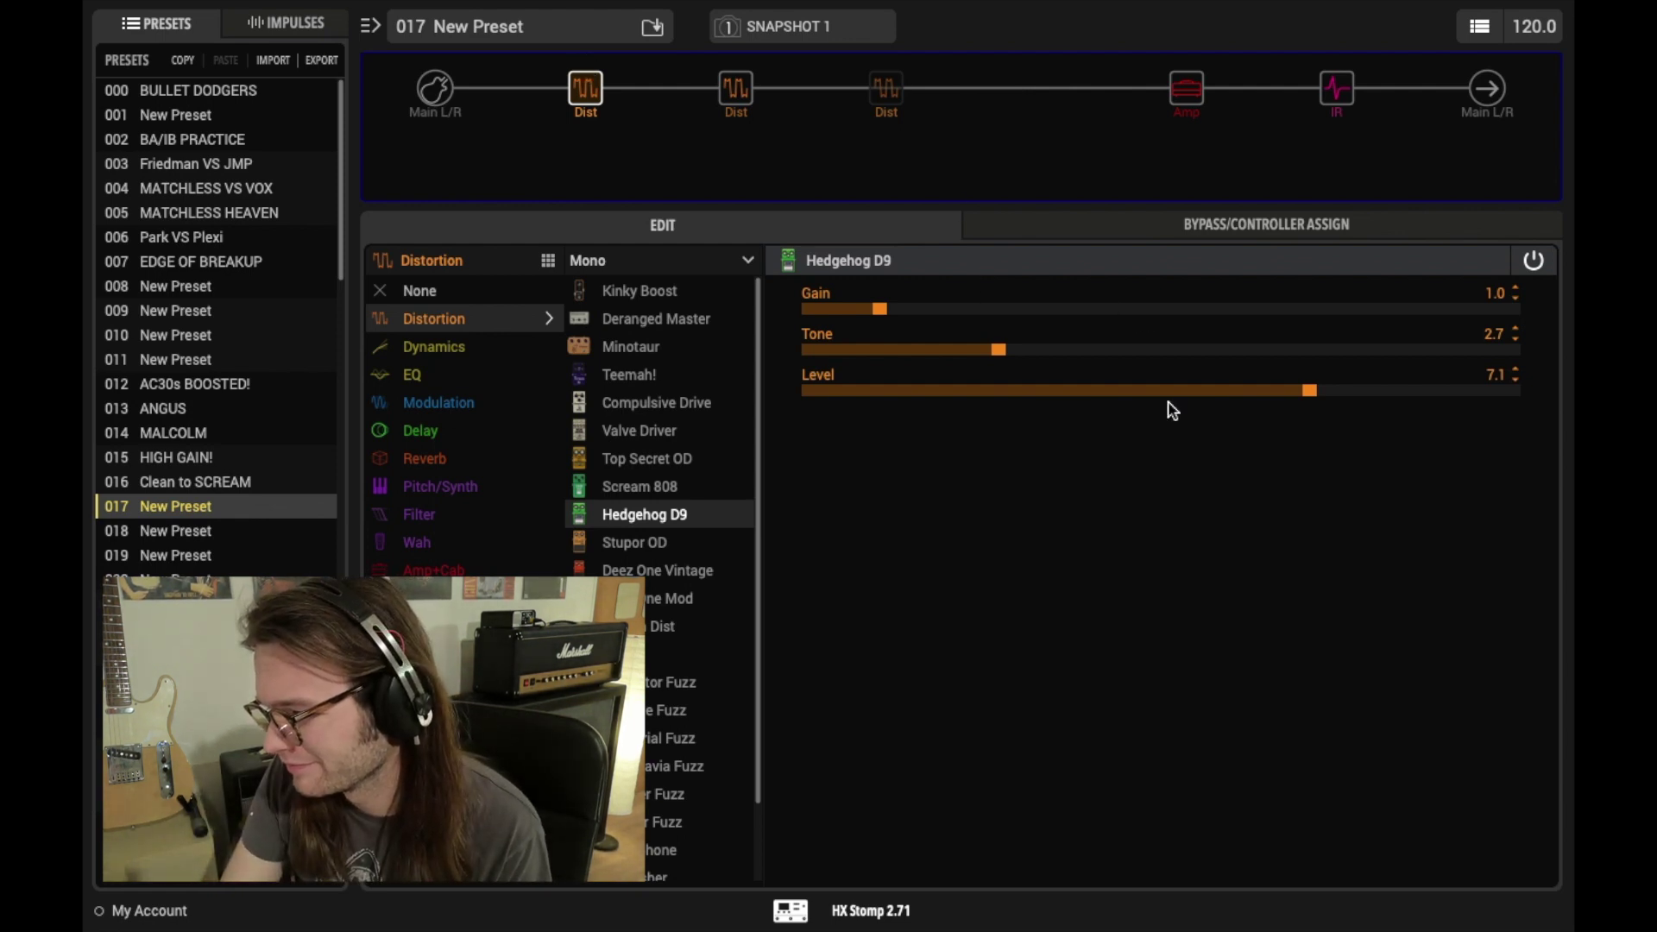
Set the Hedgehog D9's Level to 6.5, compare it against the bypassed sound, and leave the pedal bypassed.
drag(1309, 394, 1268, 392)
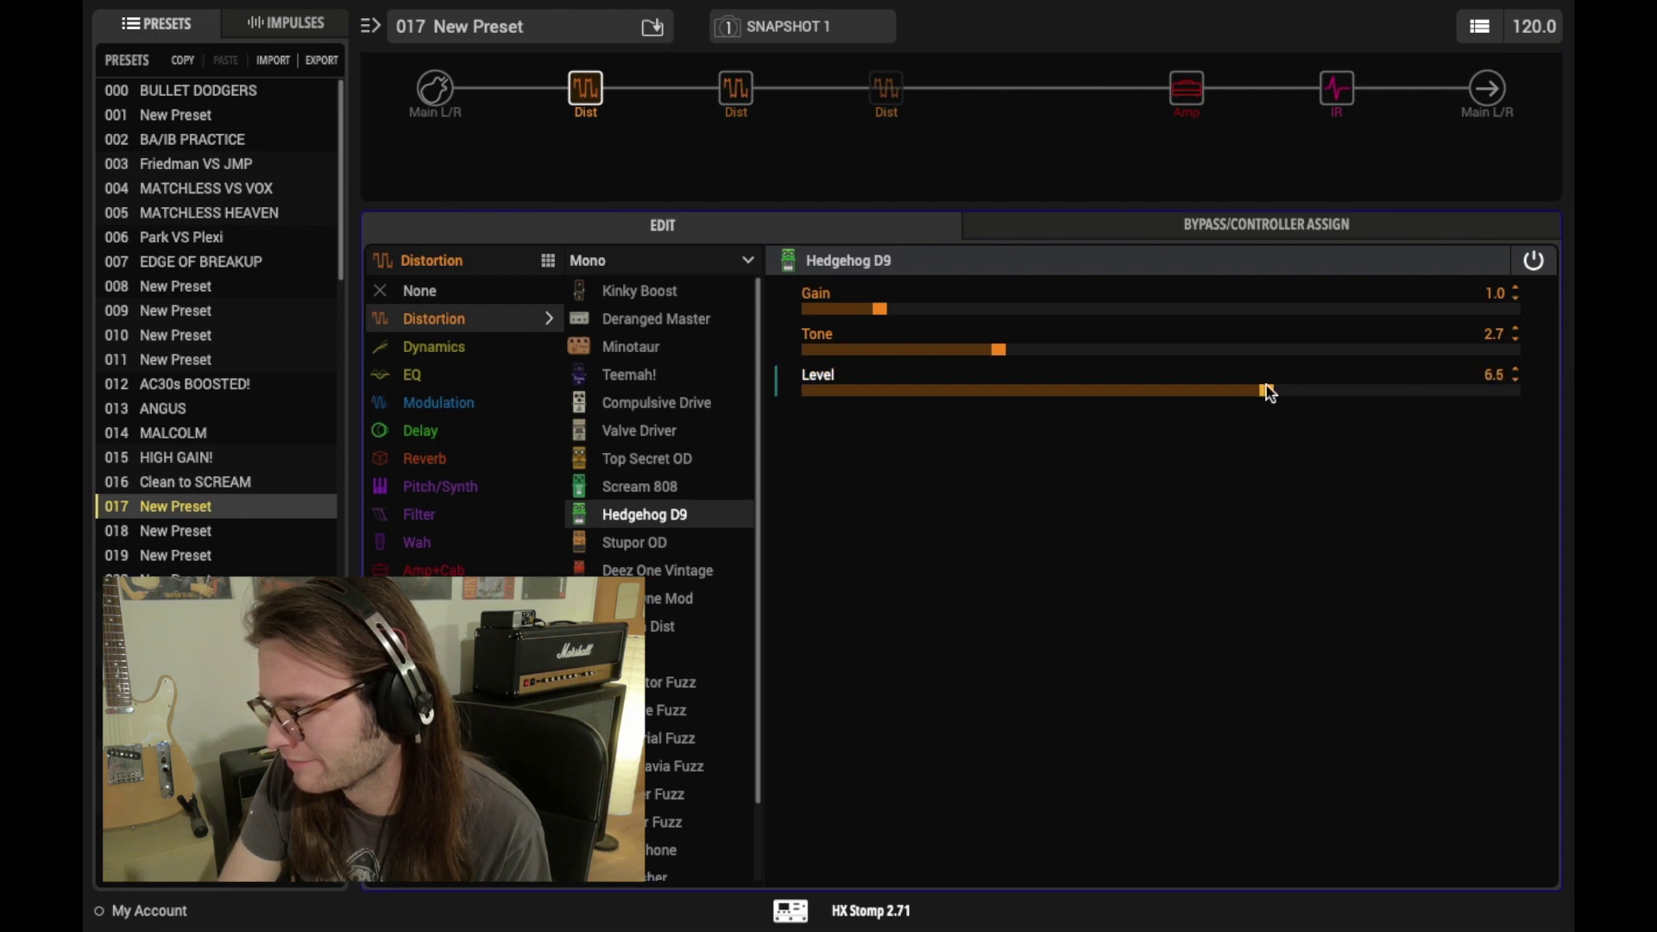
click(586, 76)
click(584, 66)
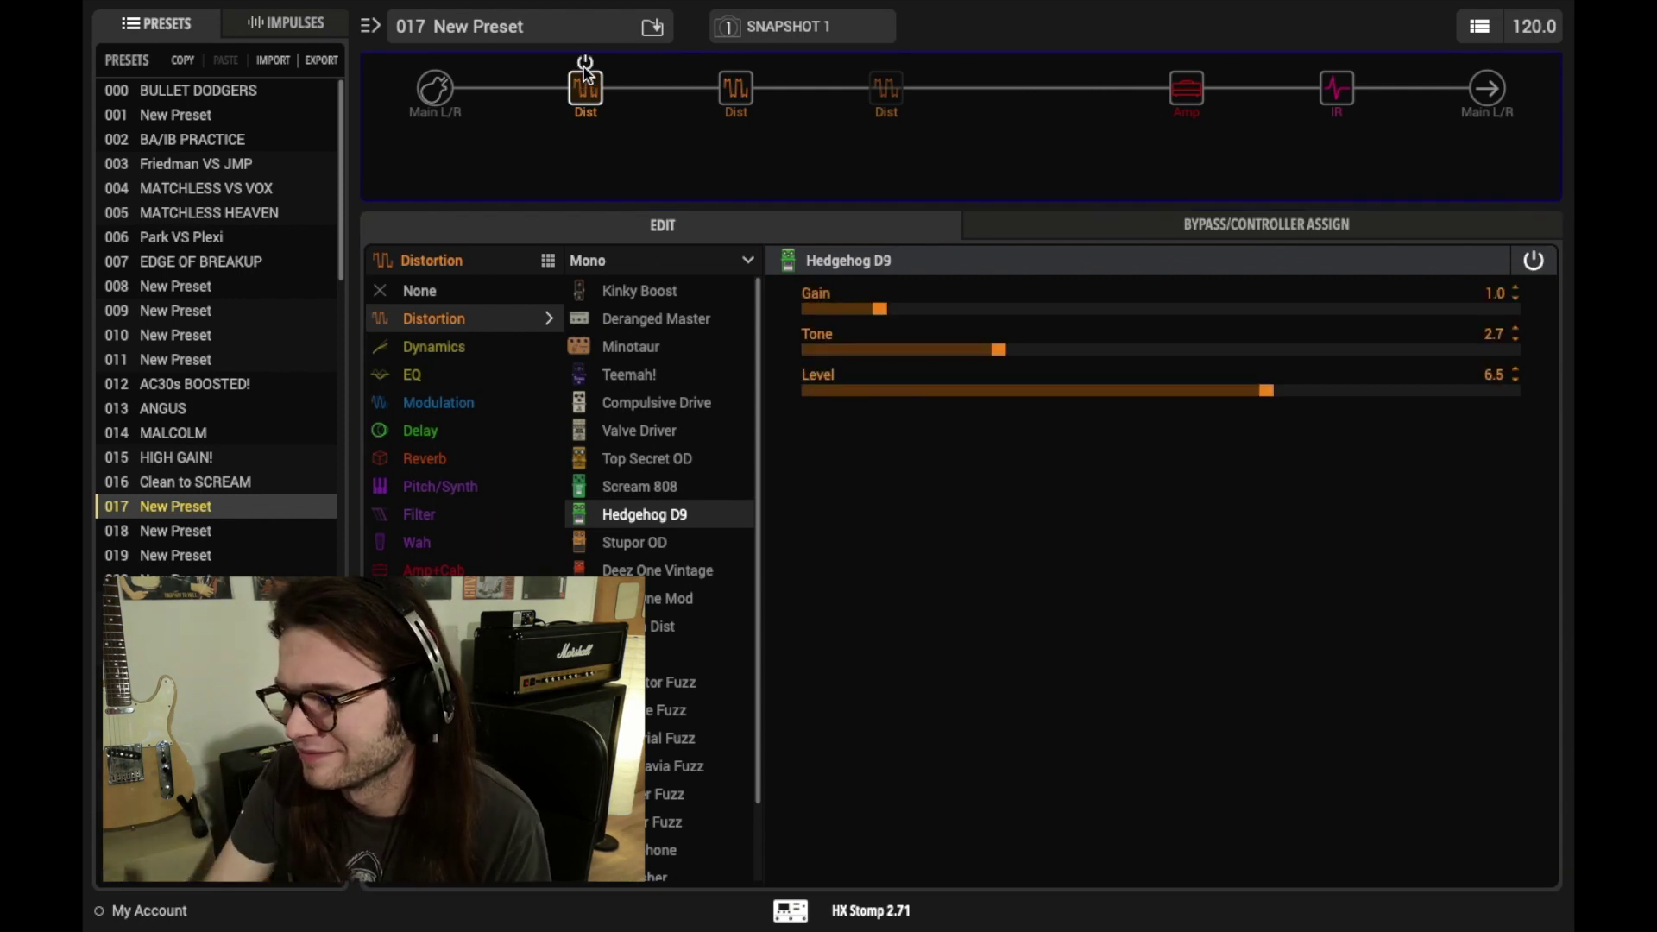
click(585, 65)
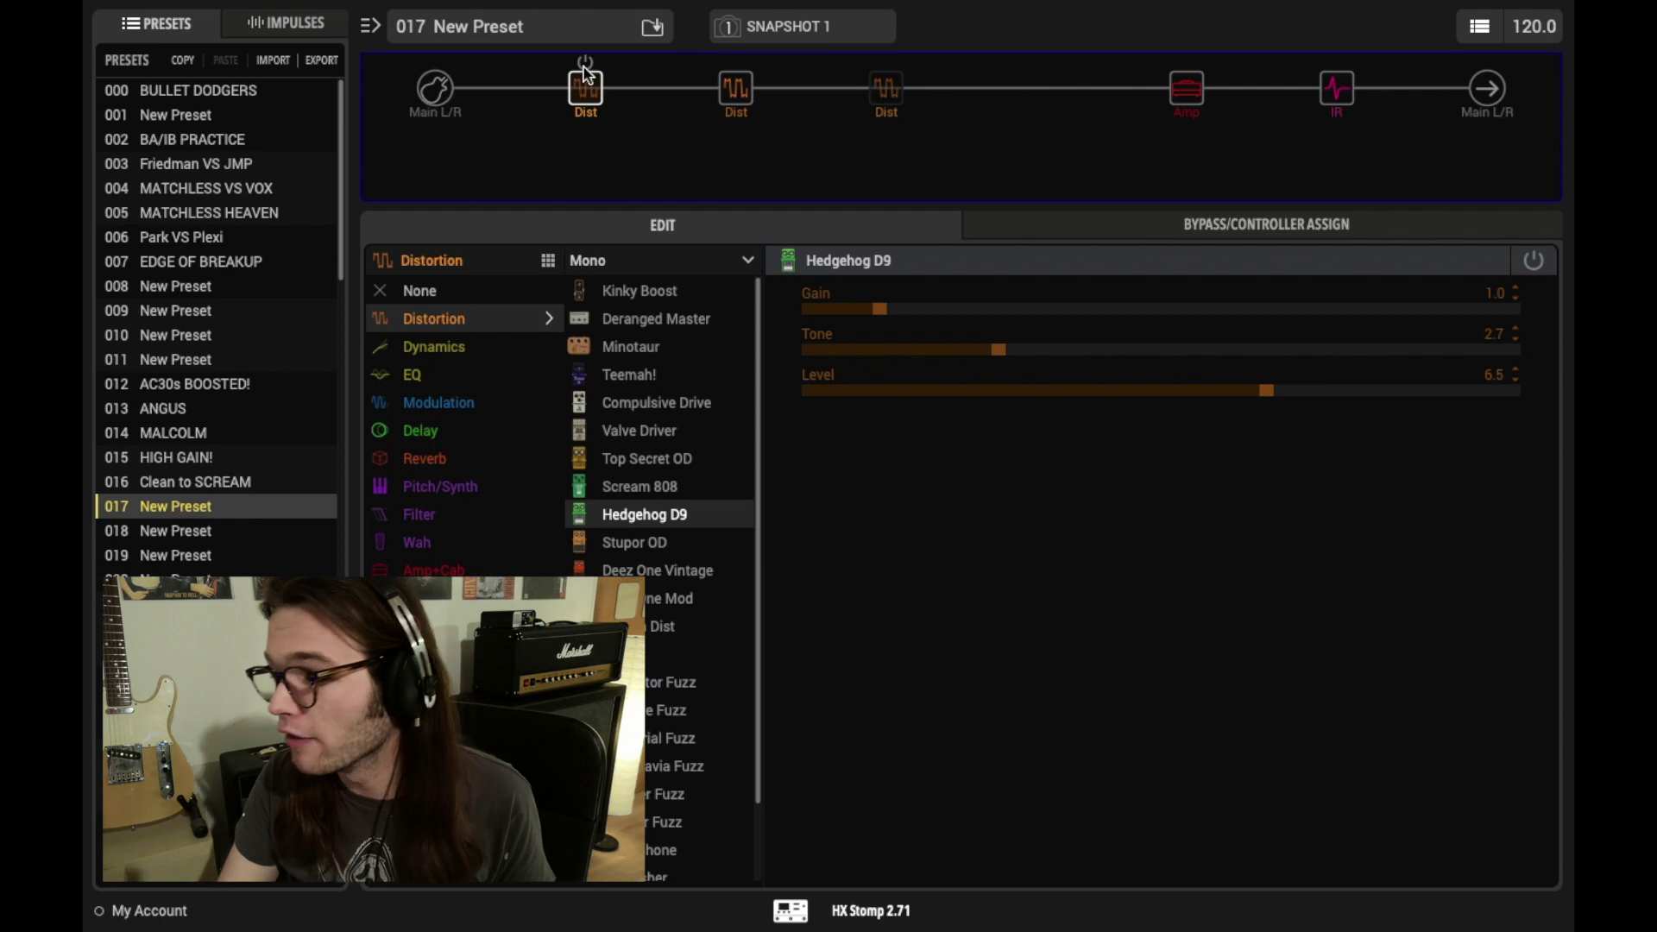
Set the Minotaur in the third distortion block to Level 7.9, Gain 2.1 and Tone 3.0.
click(897, 91)
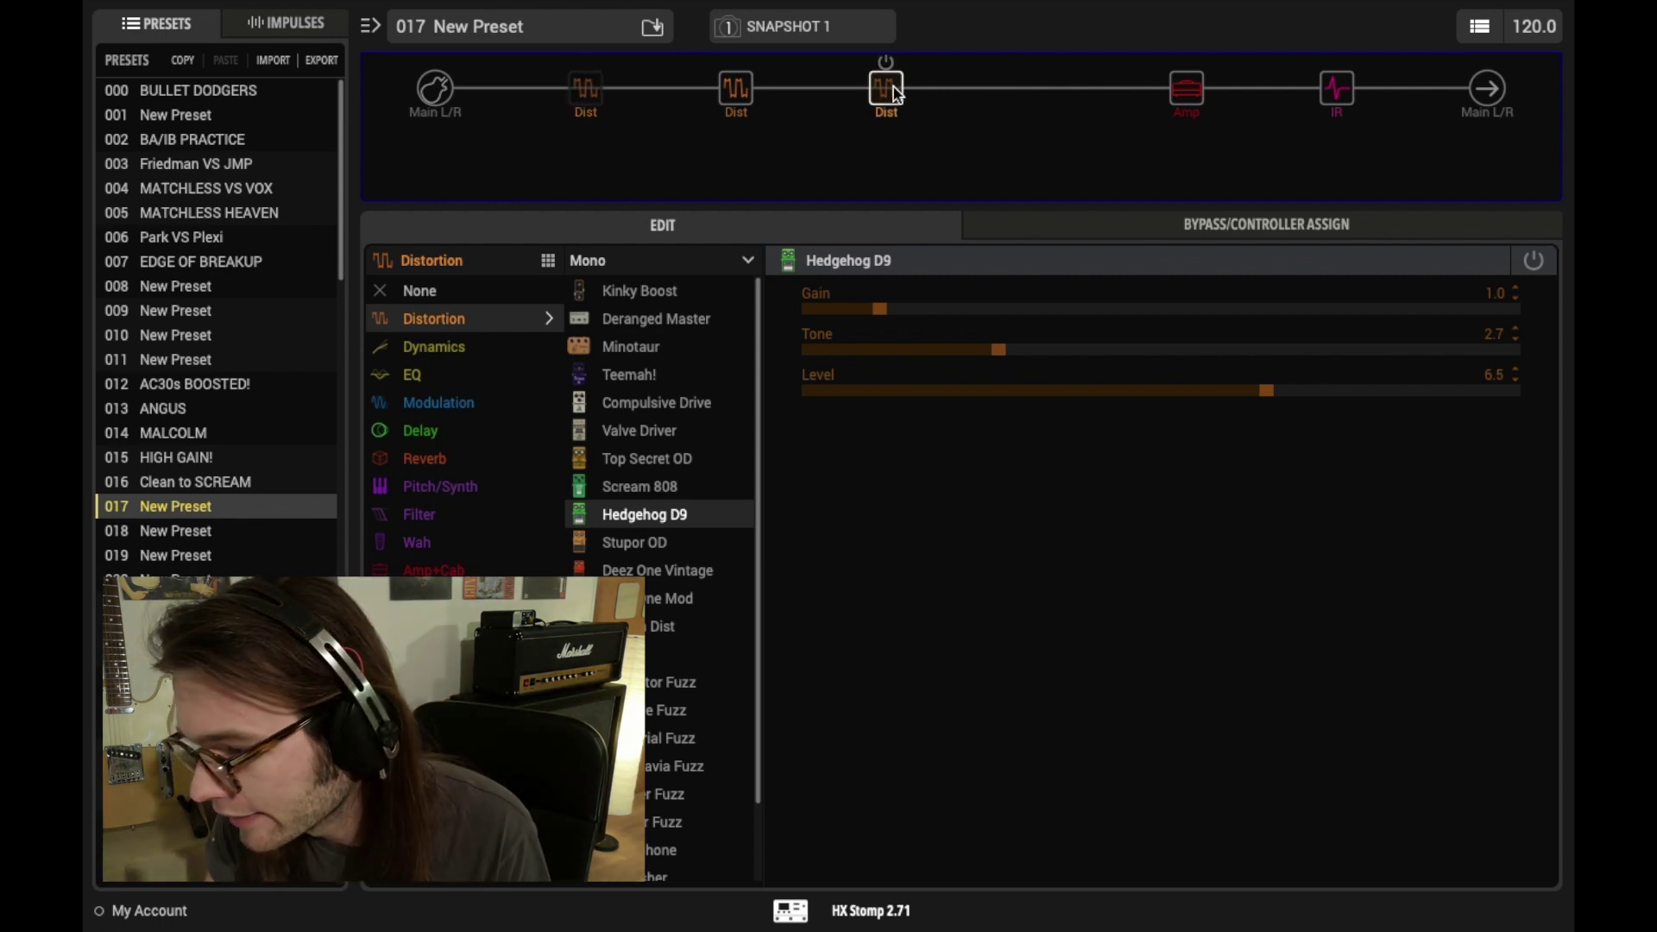
click(577, 88)
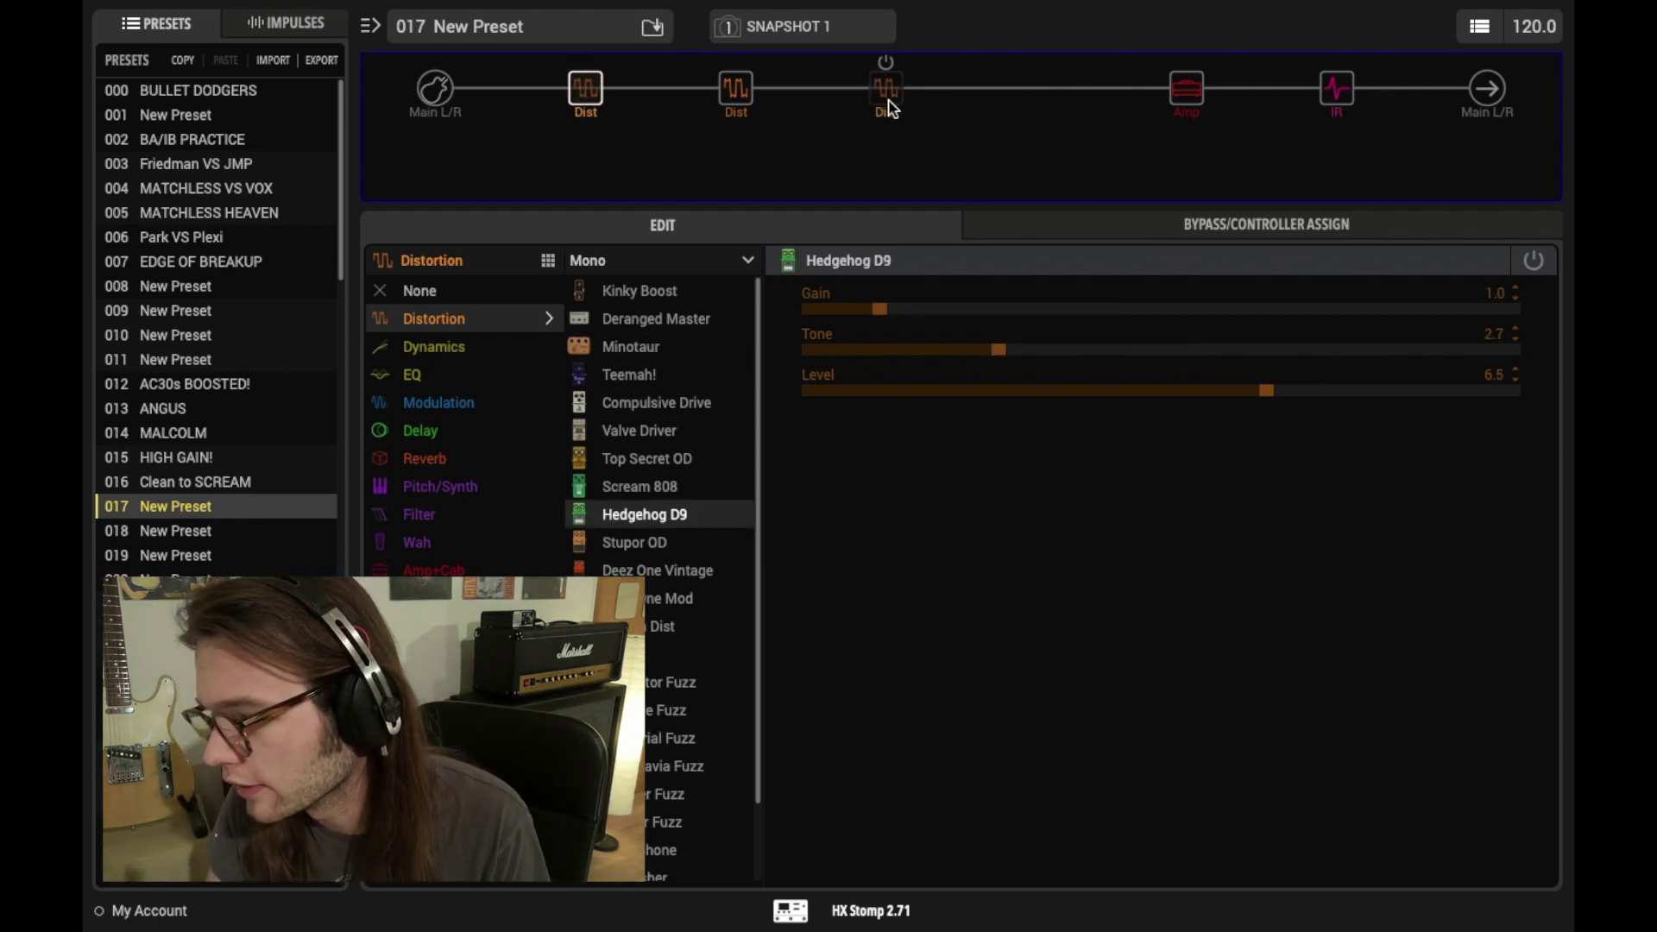
click(887, 102)
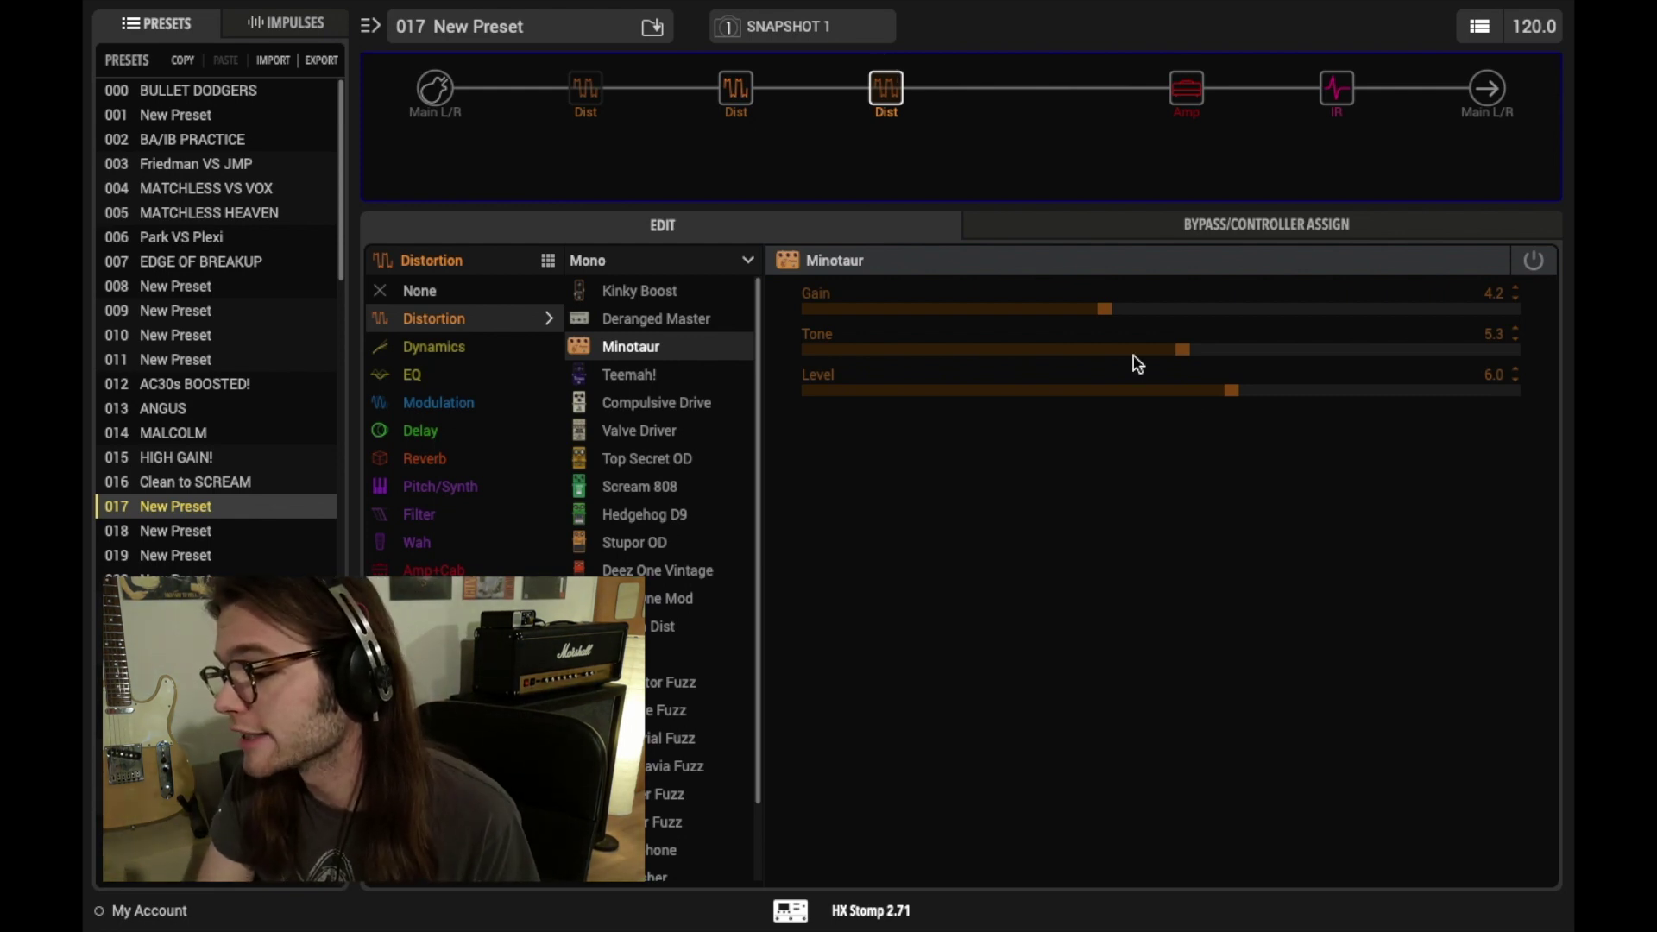
drag(1231, 393, 1364, 397)
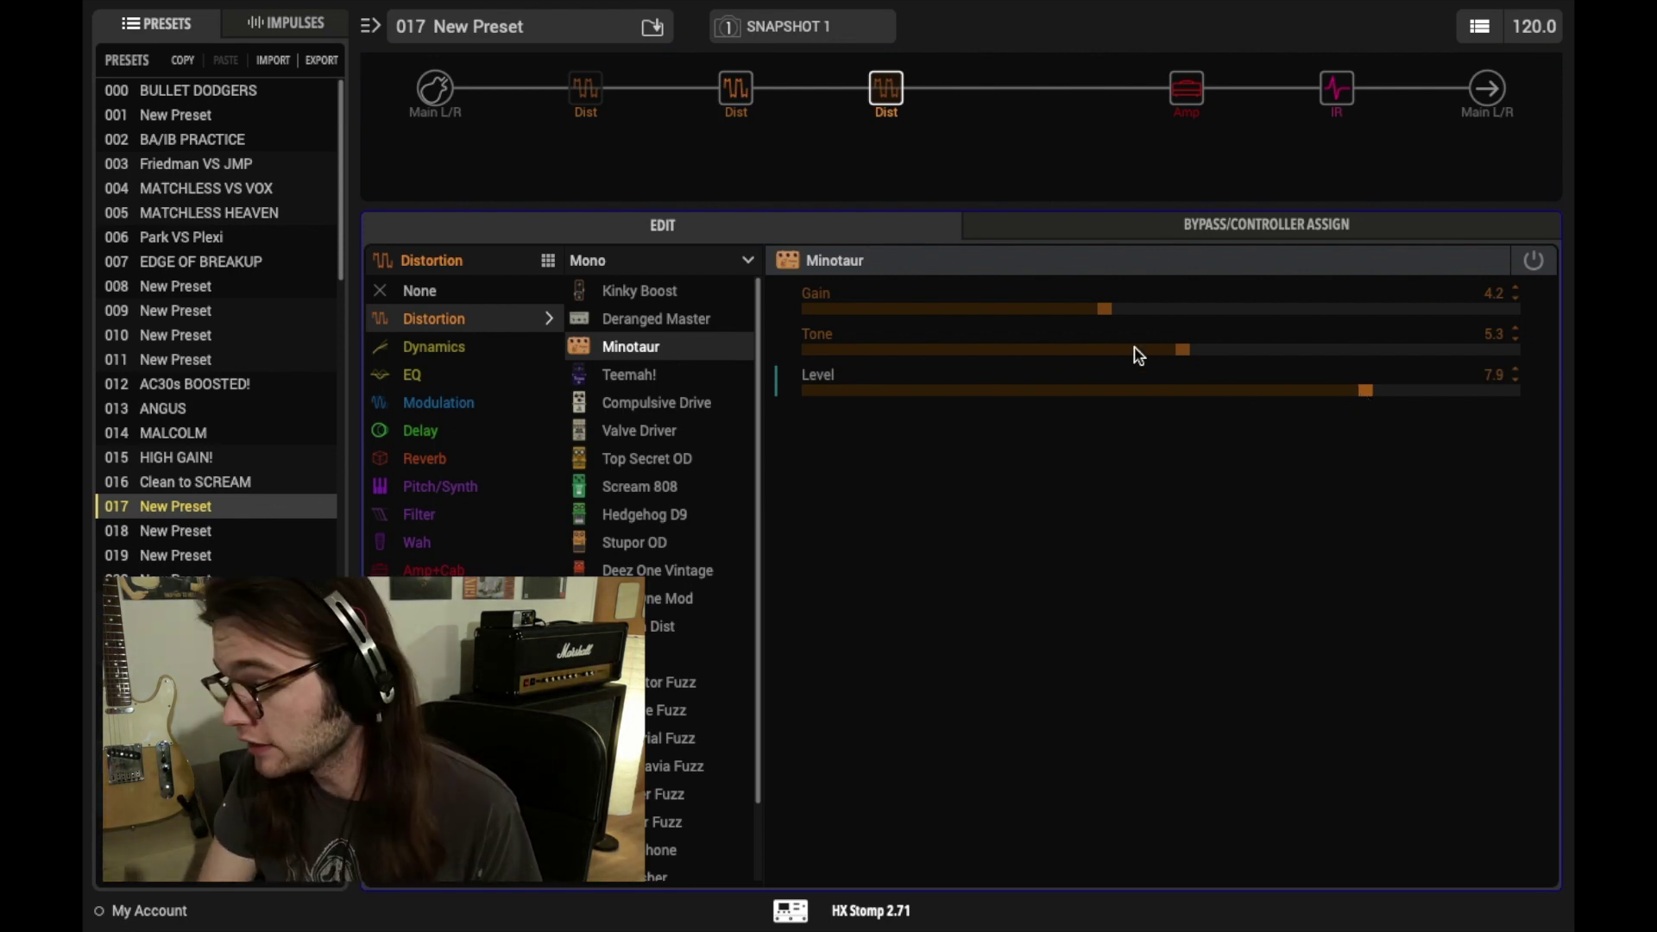
drag(1105, 309, 967, 311)
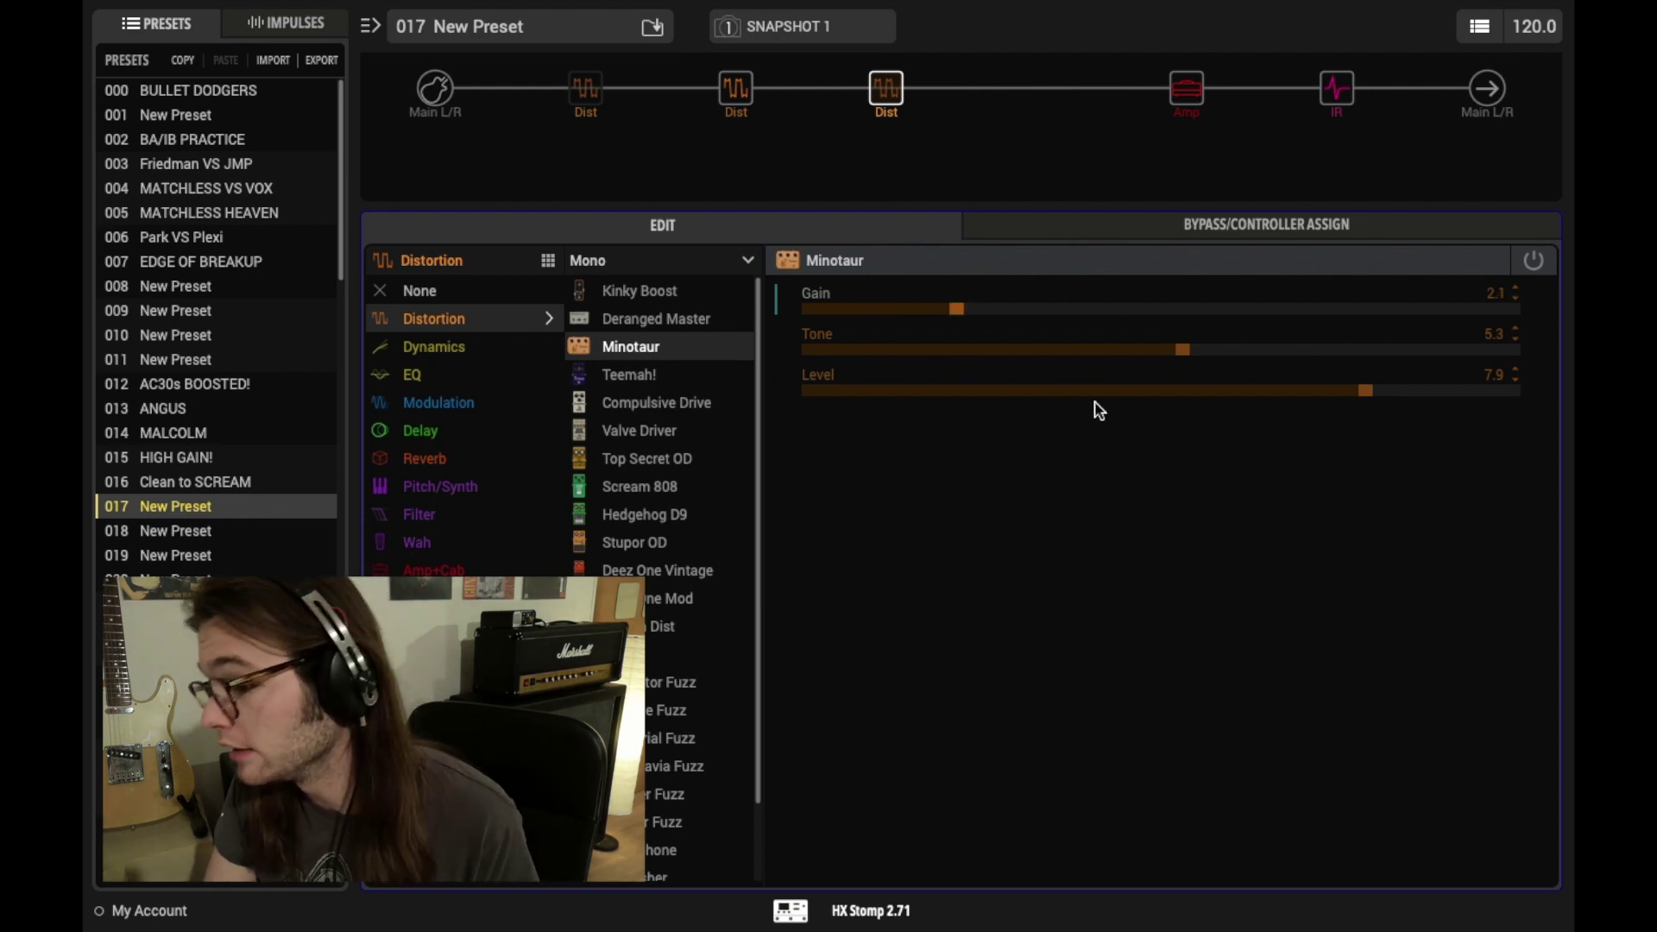
drag(1178, 354, 1021, 361)
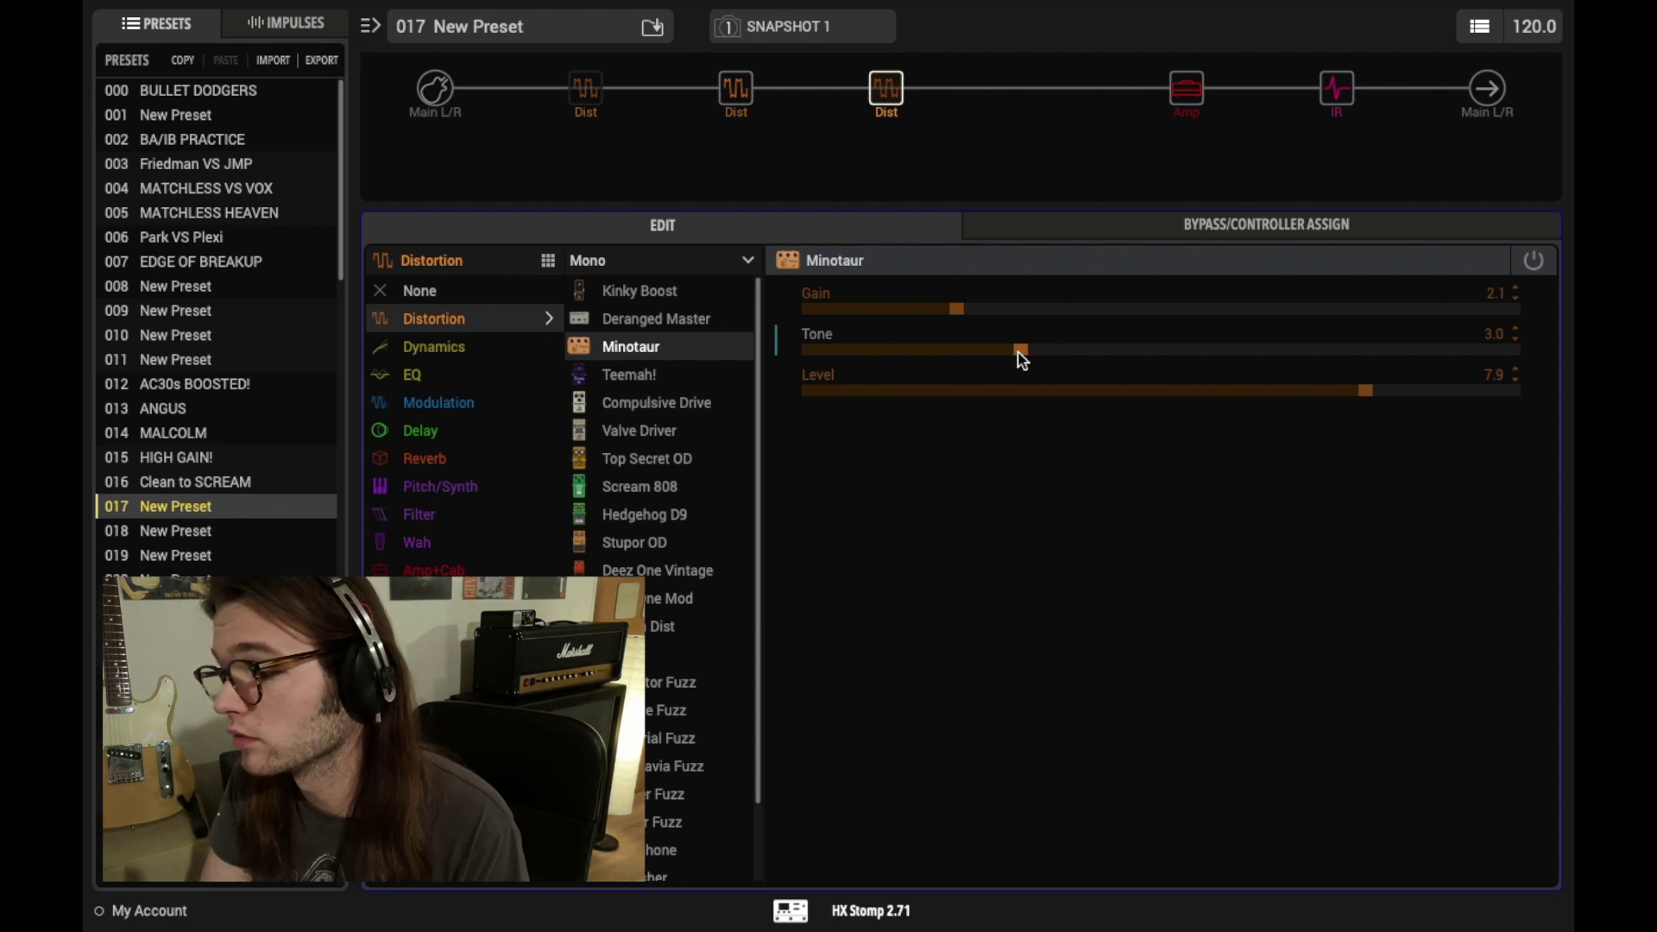
Enable the Minotaur, set its Level to 6.6, and compare its sound with the bypassed sound.
click(886, 73)
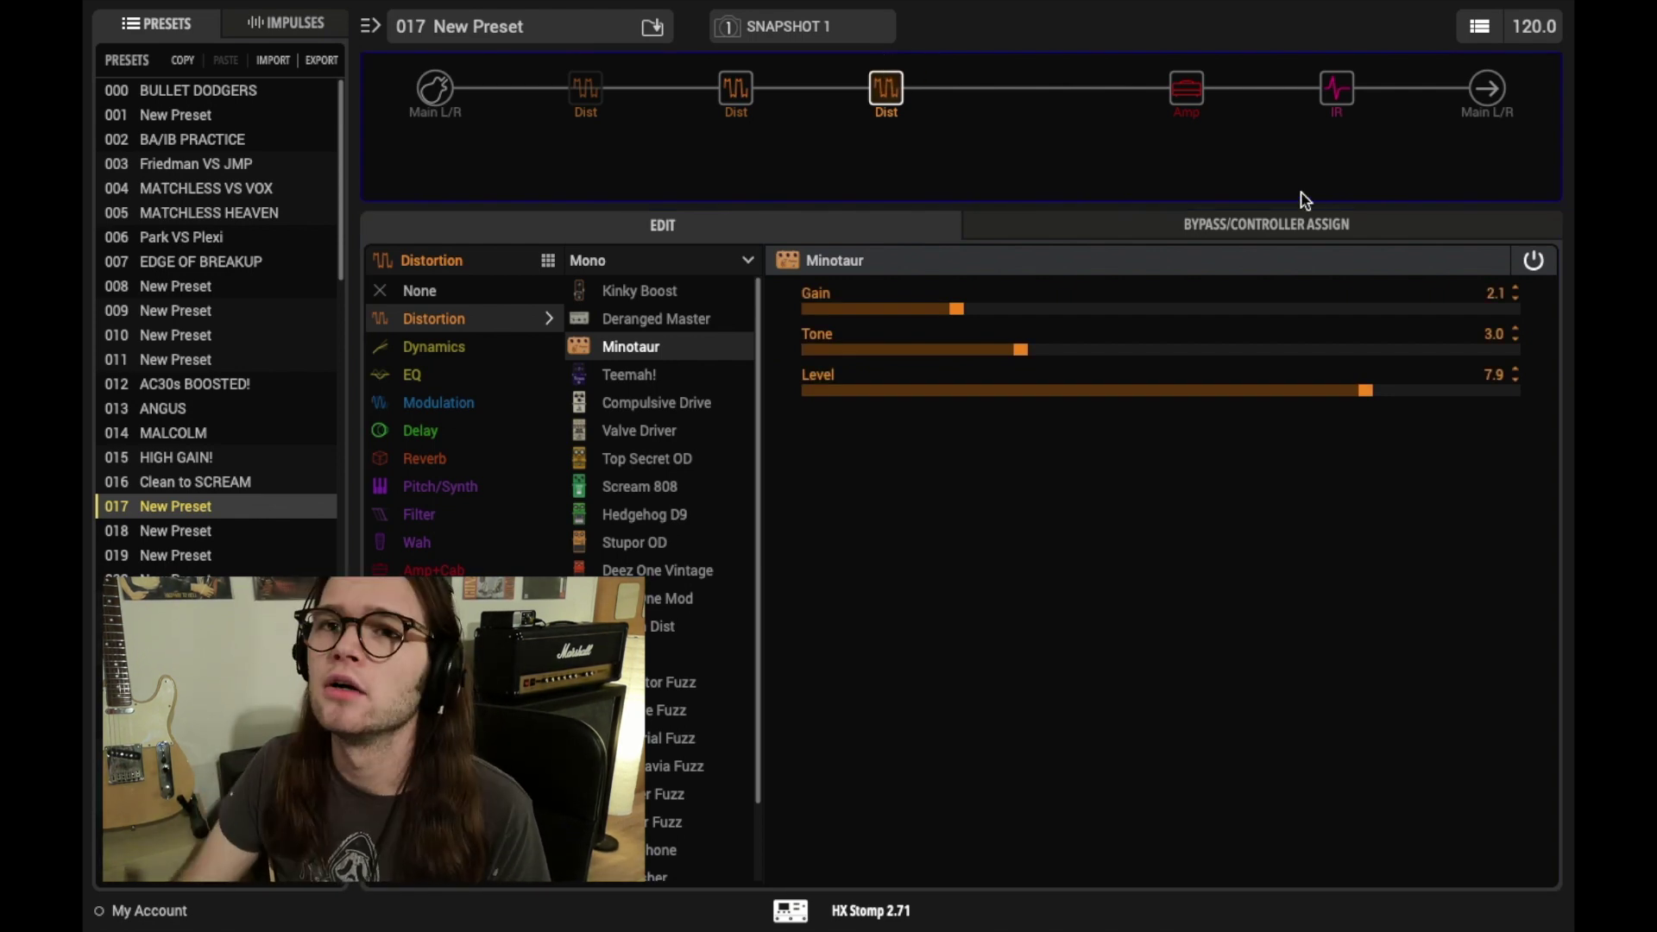
drag(1369, 398, 1275, 396)
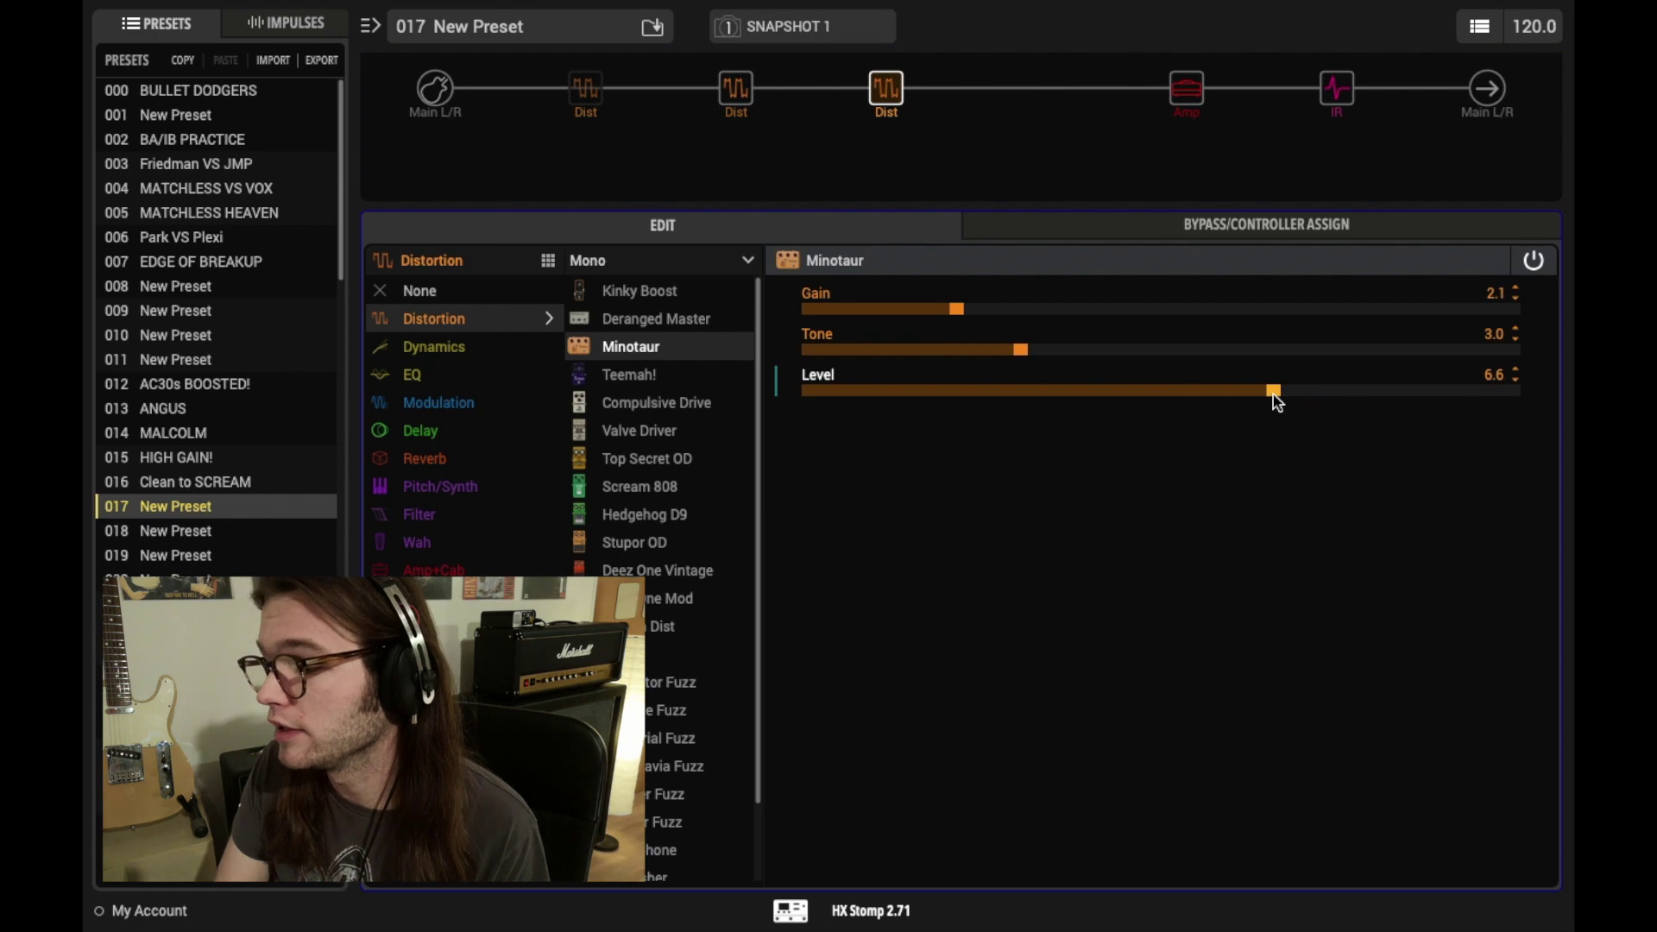
click(889, 73)
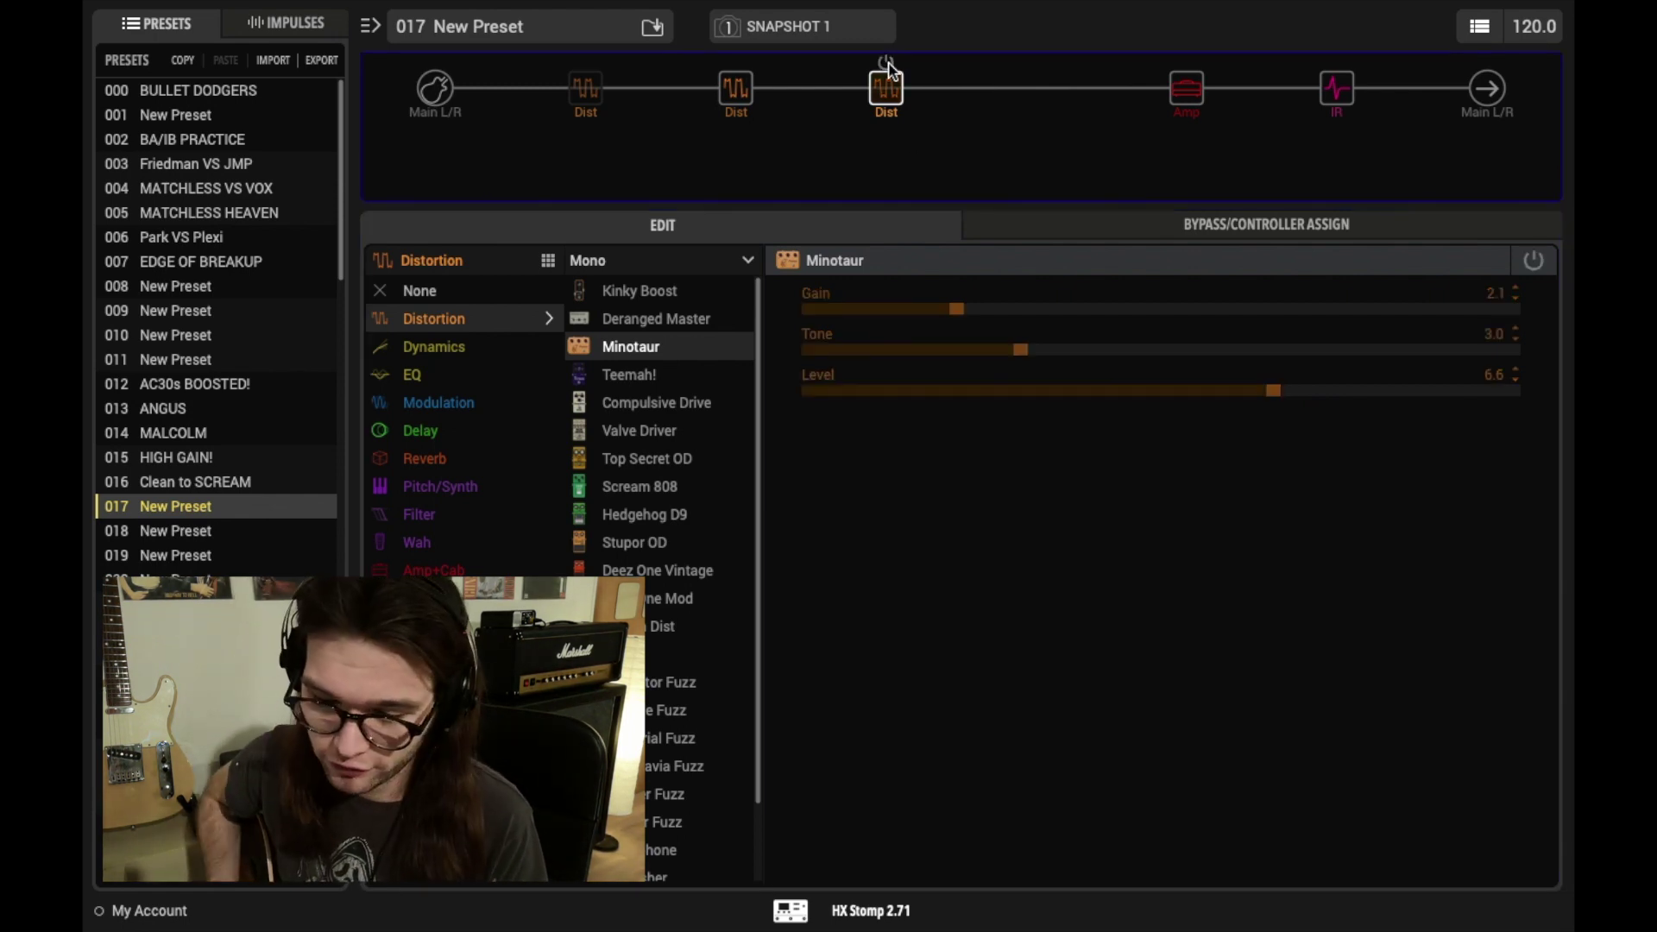
click(889, 69)
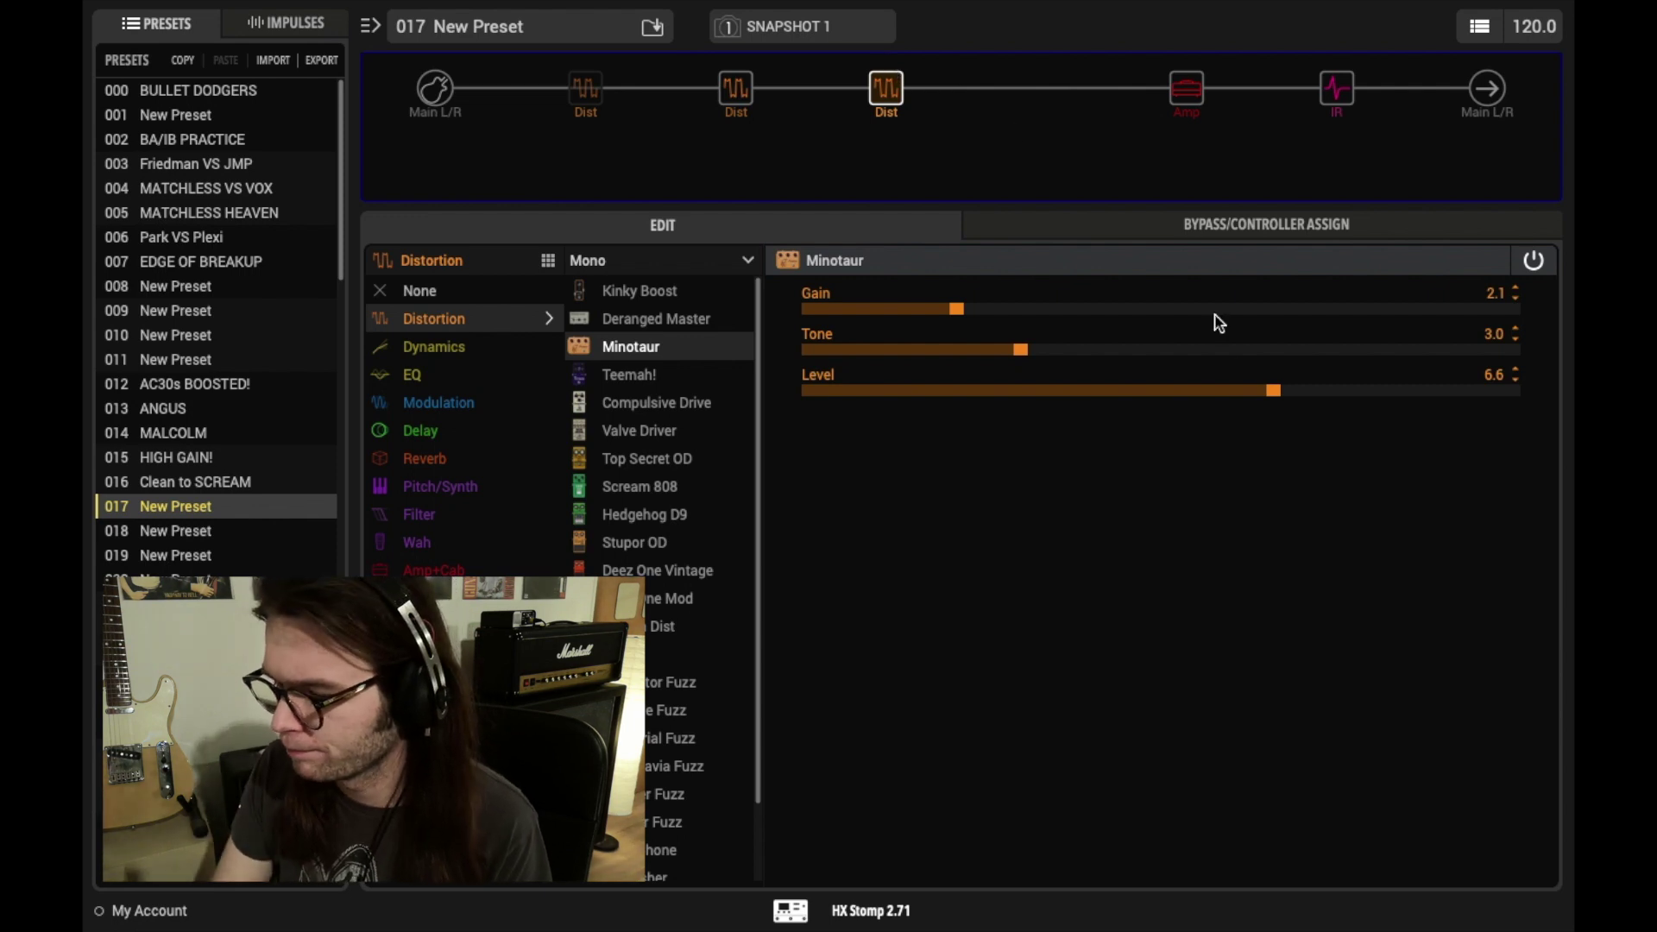
Set the Minotaur's Level to 5.7 and compare the sound with the pedal repeatedly bypassed and enabled.
drag(1272, 392, 1211, 395)
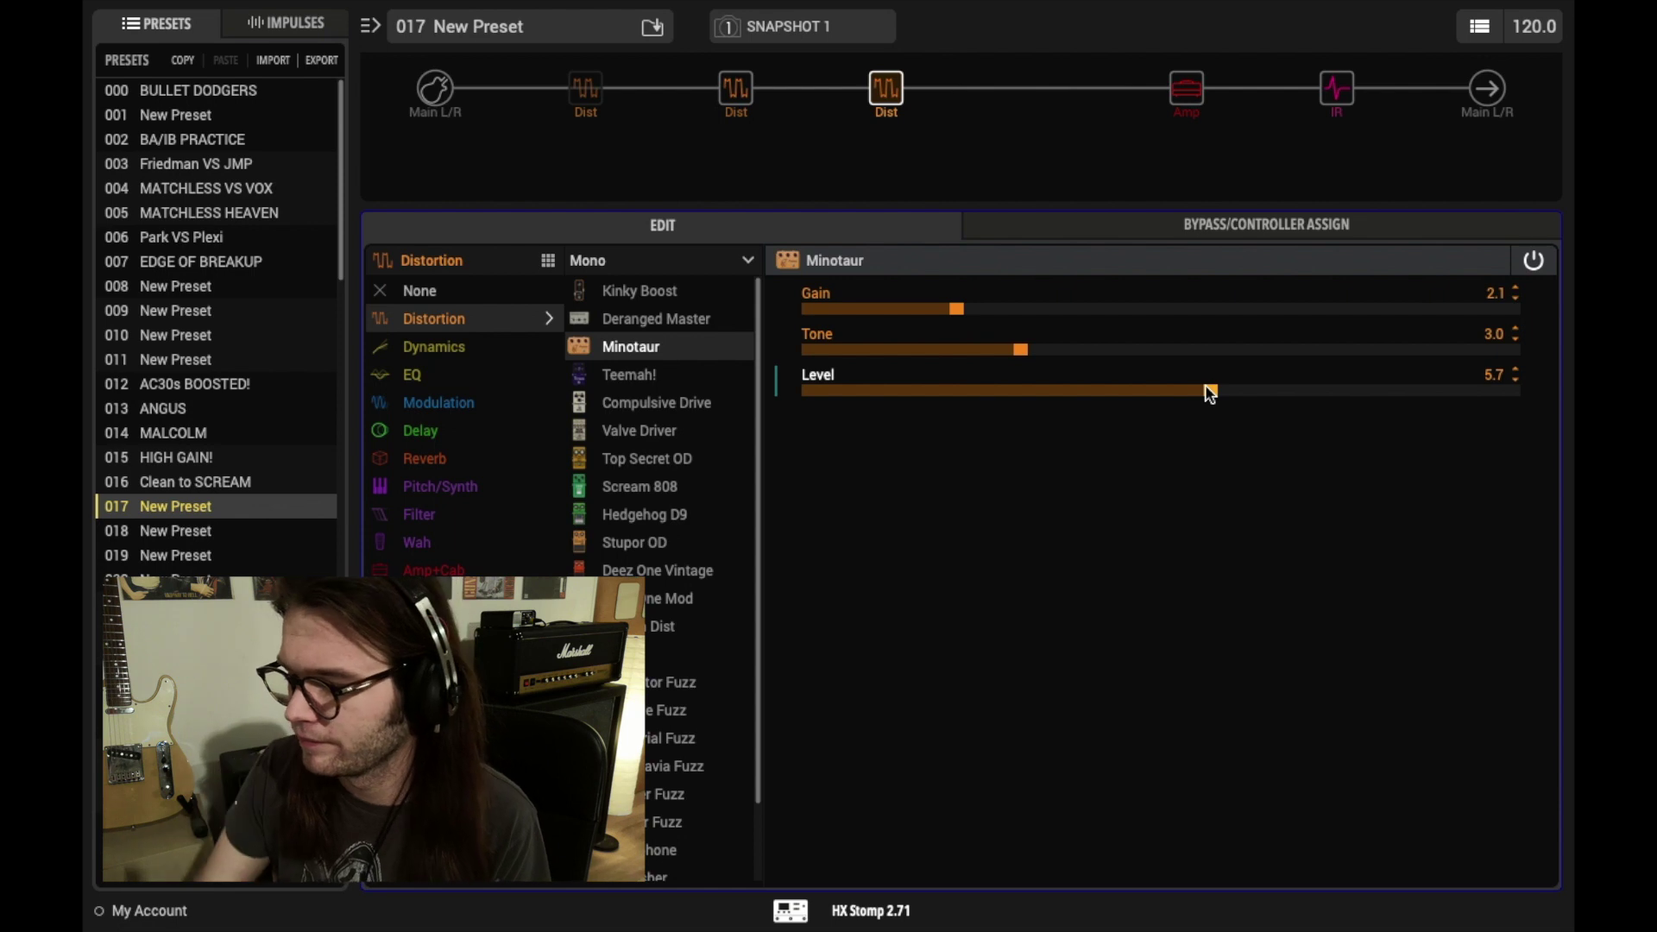
click(884, 64)
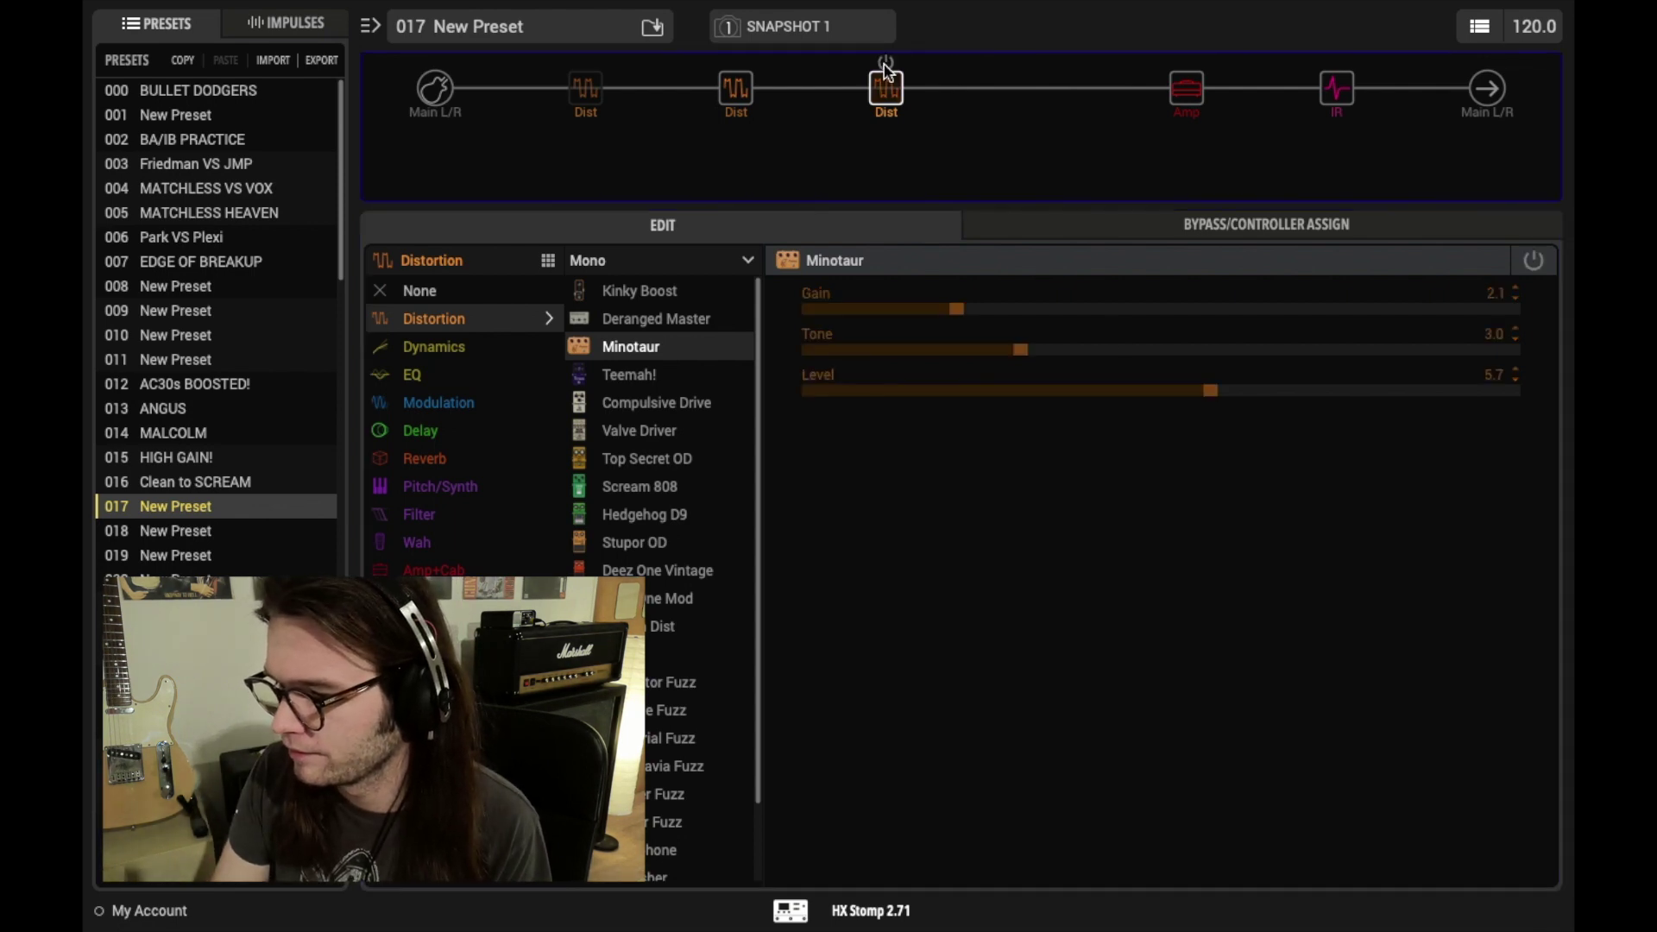
click(884, 64)
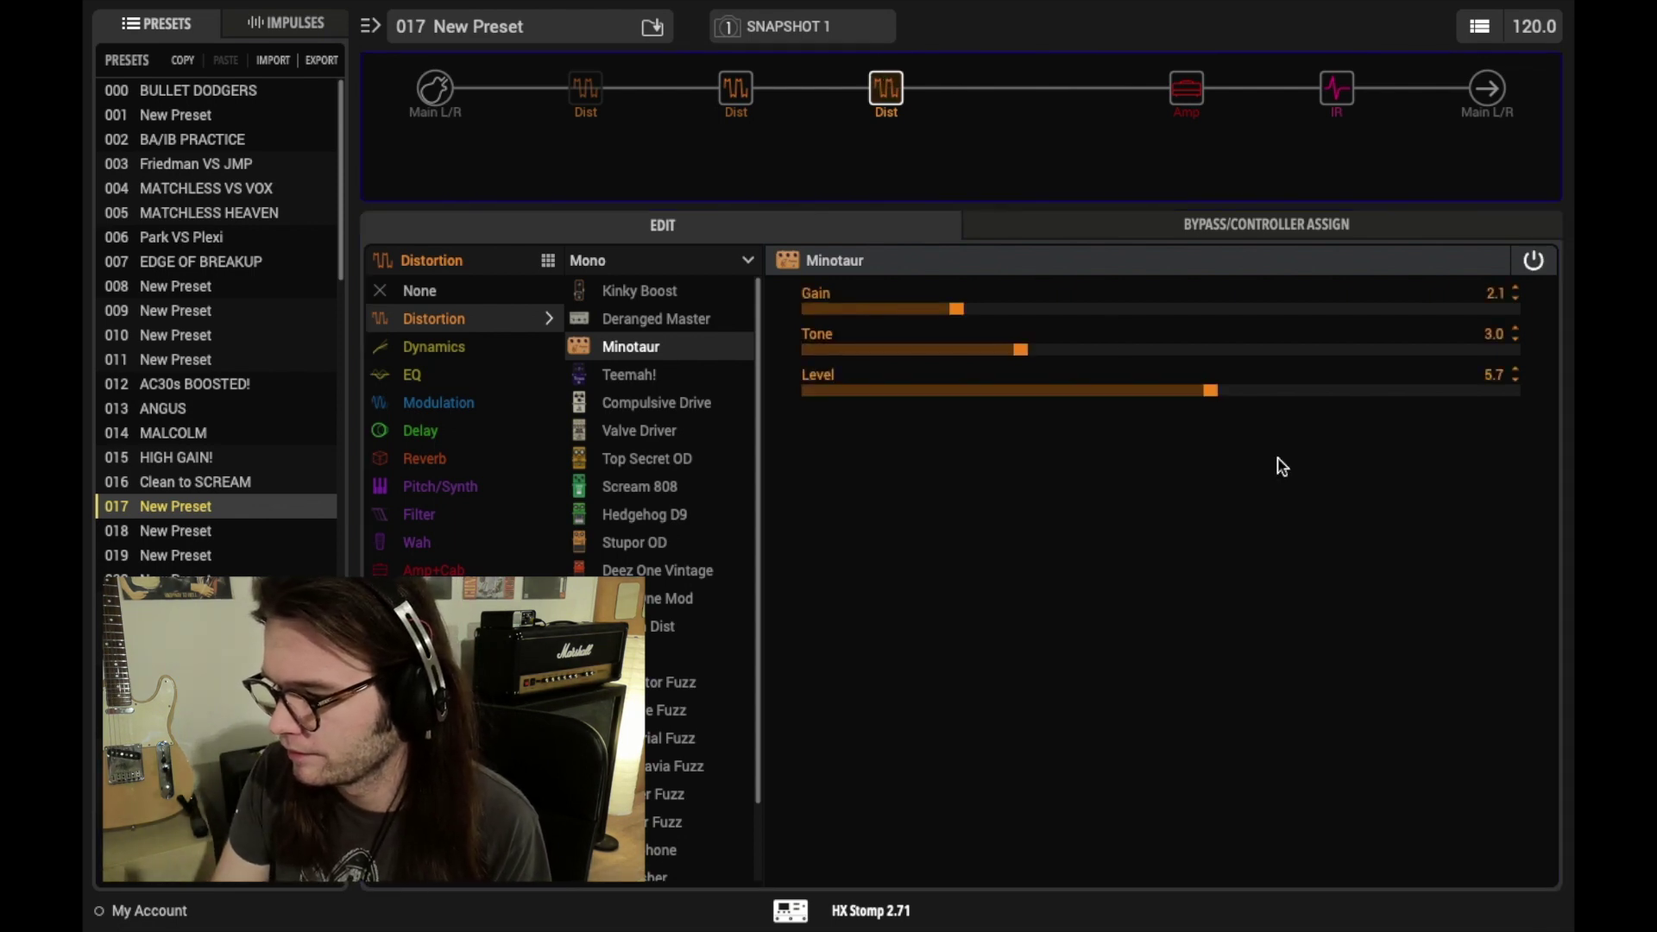
click(884, 64)
click(885, 64)
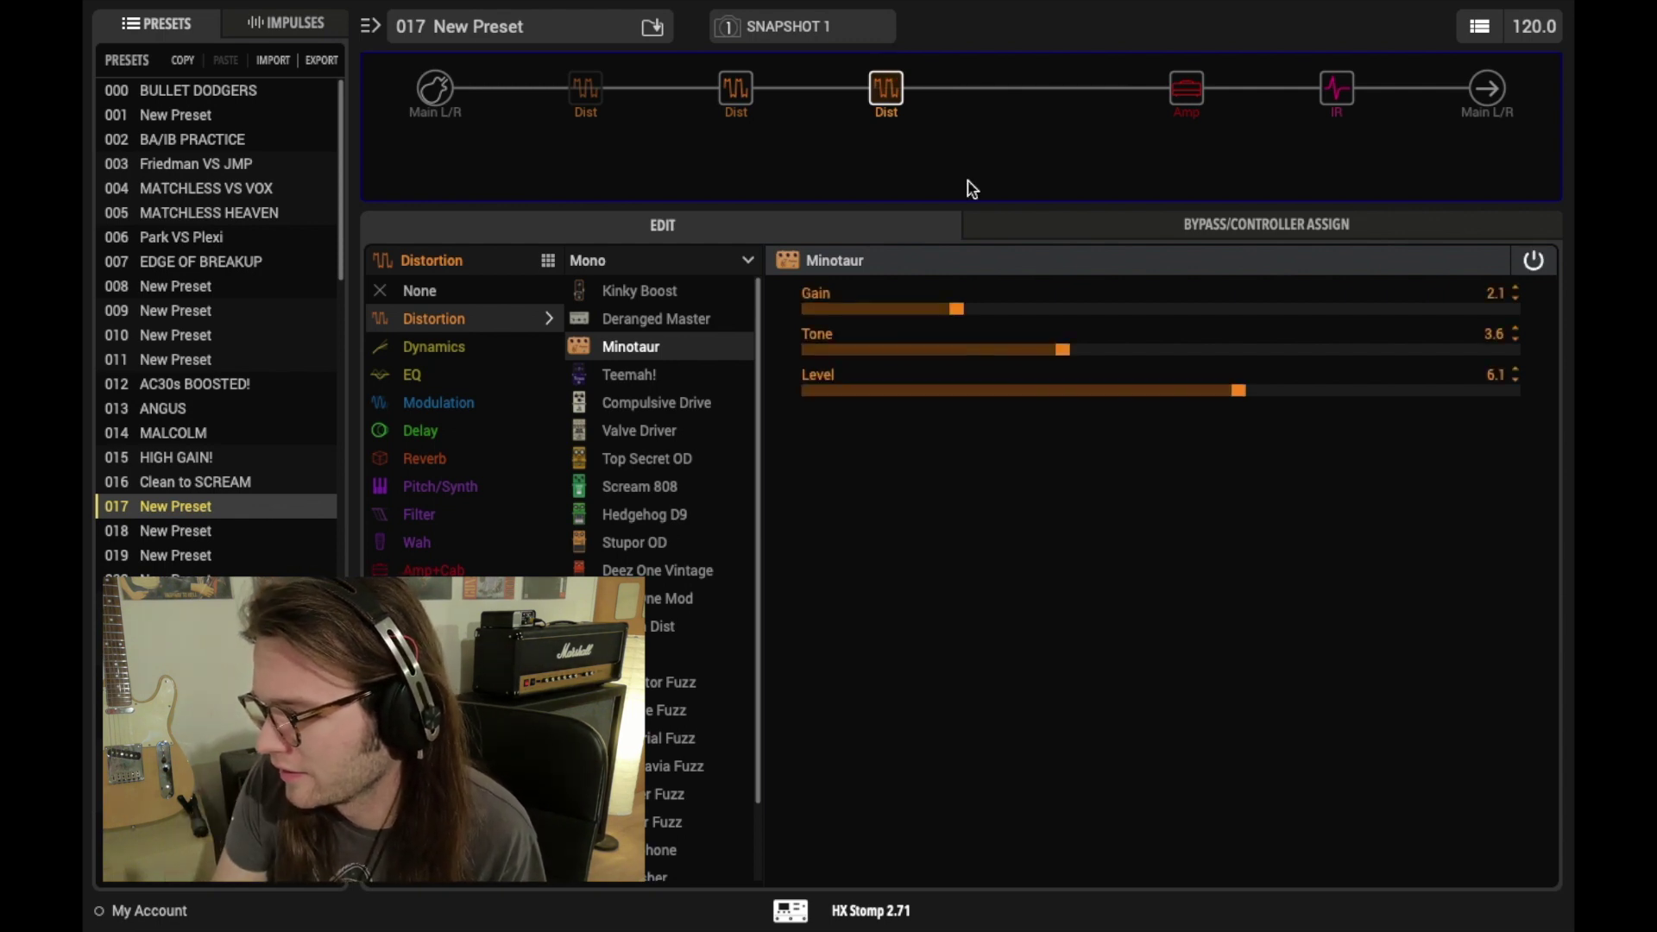
Set the Minotaur's Gain to 2.7 and Level to 5.5, and check it against the bypassed sound.
drag(958, 311, 998, 312)
drag(1240, 393, 1199, 391)
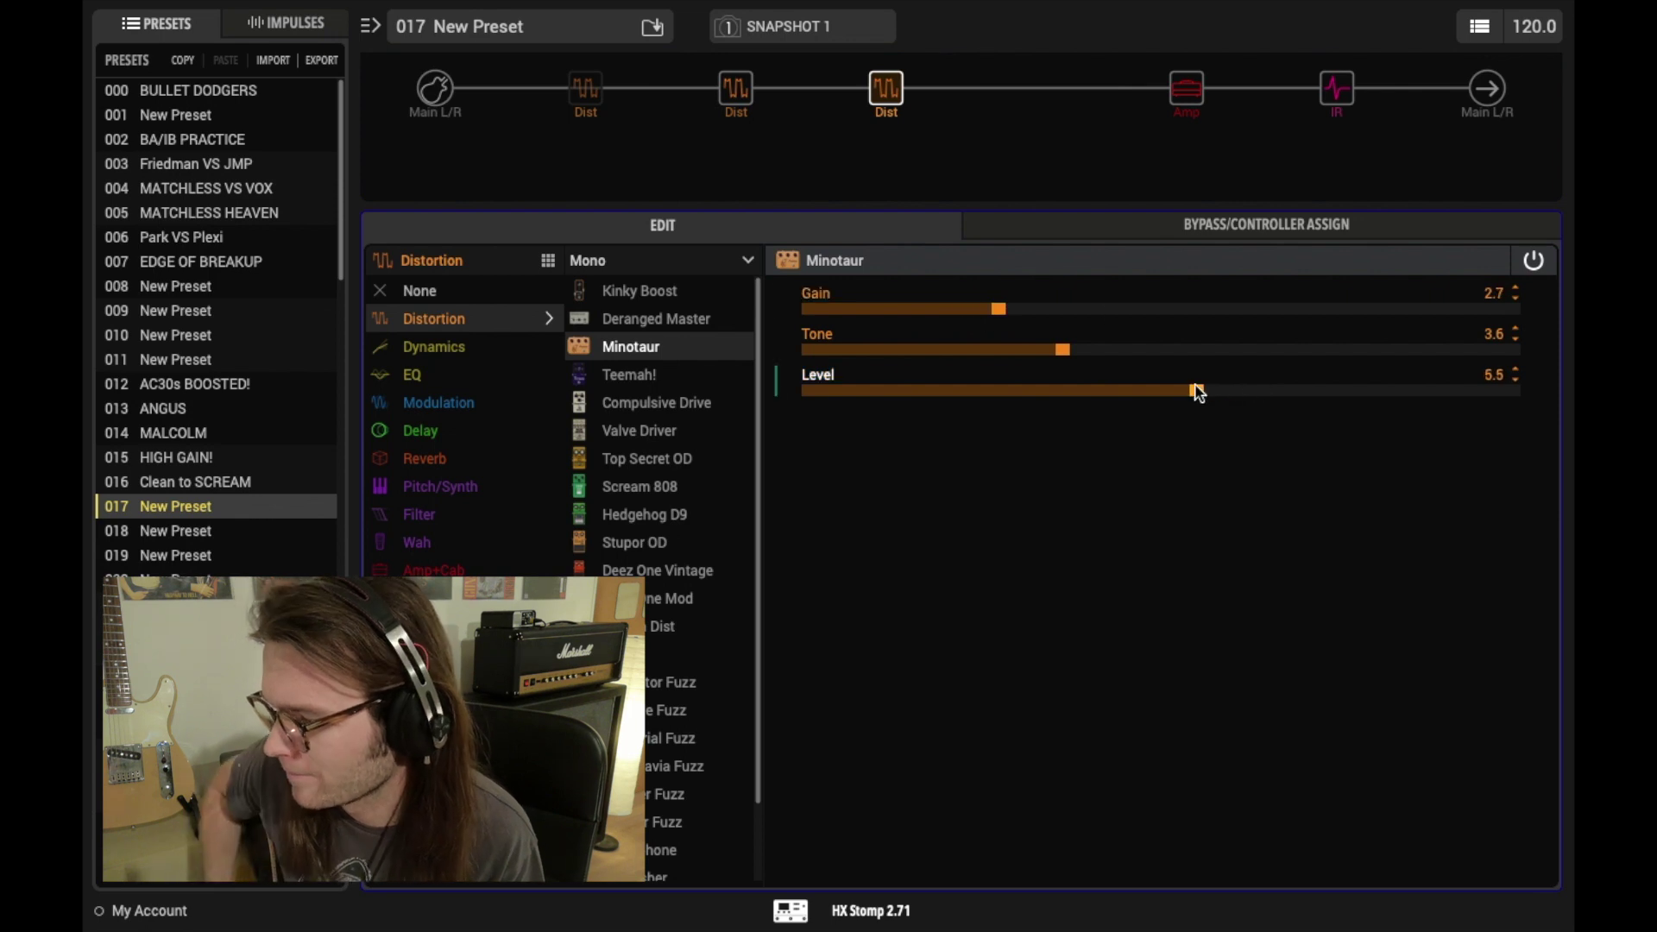
click(886, 68)
Set the Minotaur's Tone to 4.5, Gain to 3.1 and Level to 5.9, and compare it with the bypassed sound.
drag(1201, 407, 1239, 396)
drag(1069, 351, 1134, 353)
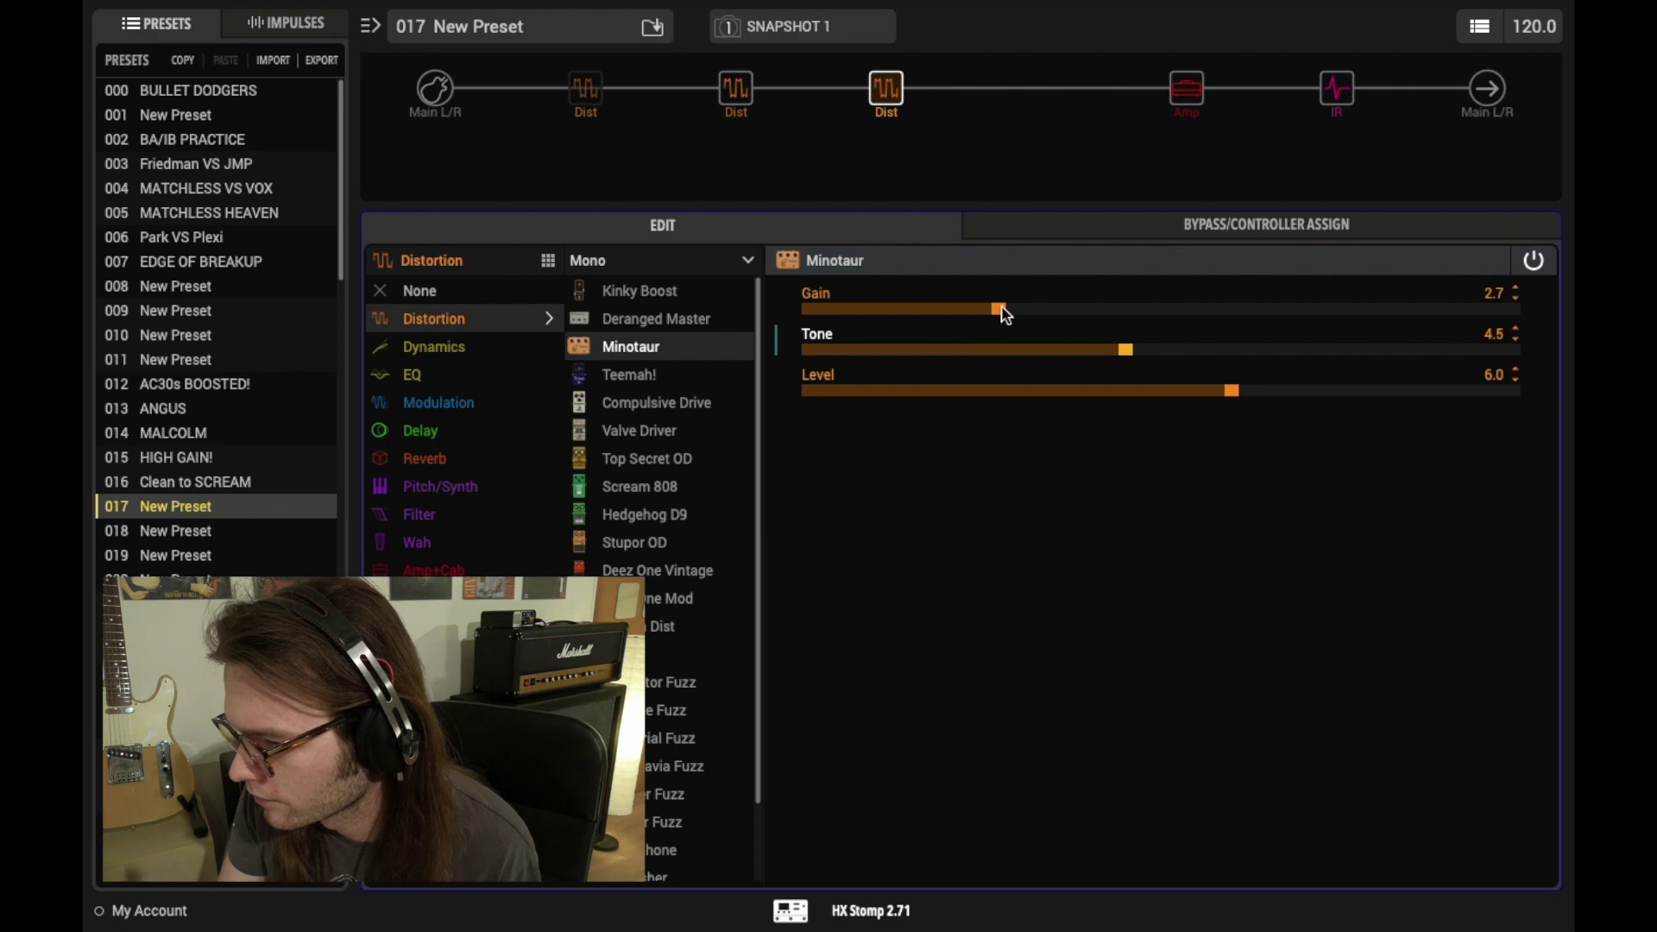
drag(1006, 314, 1035, 313)
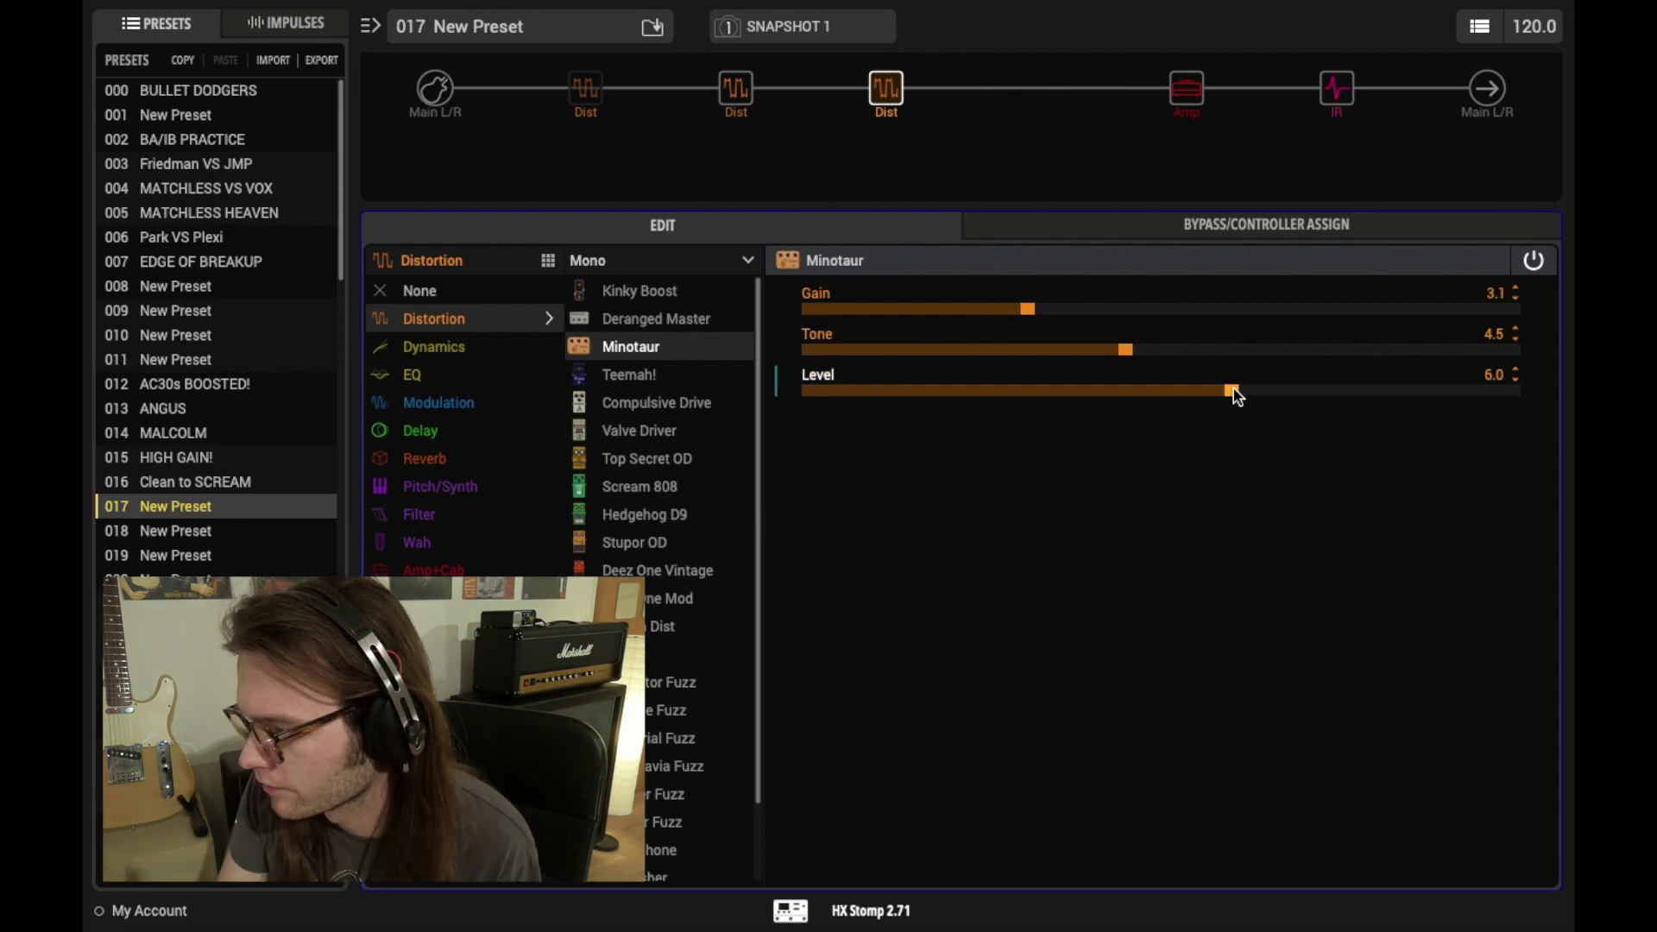
drag(1231, 394, 1226, 396)
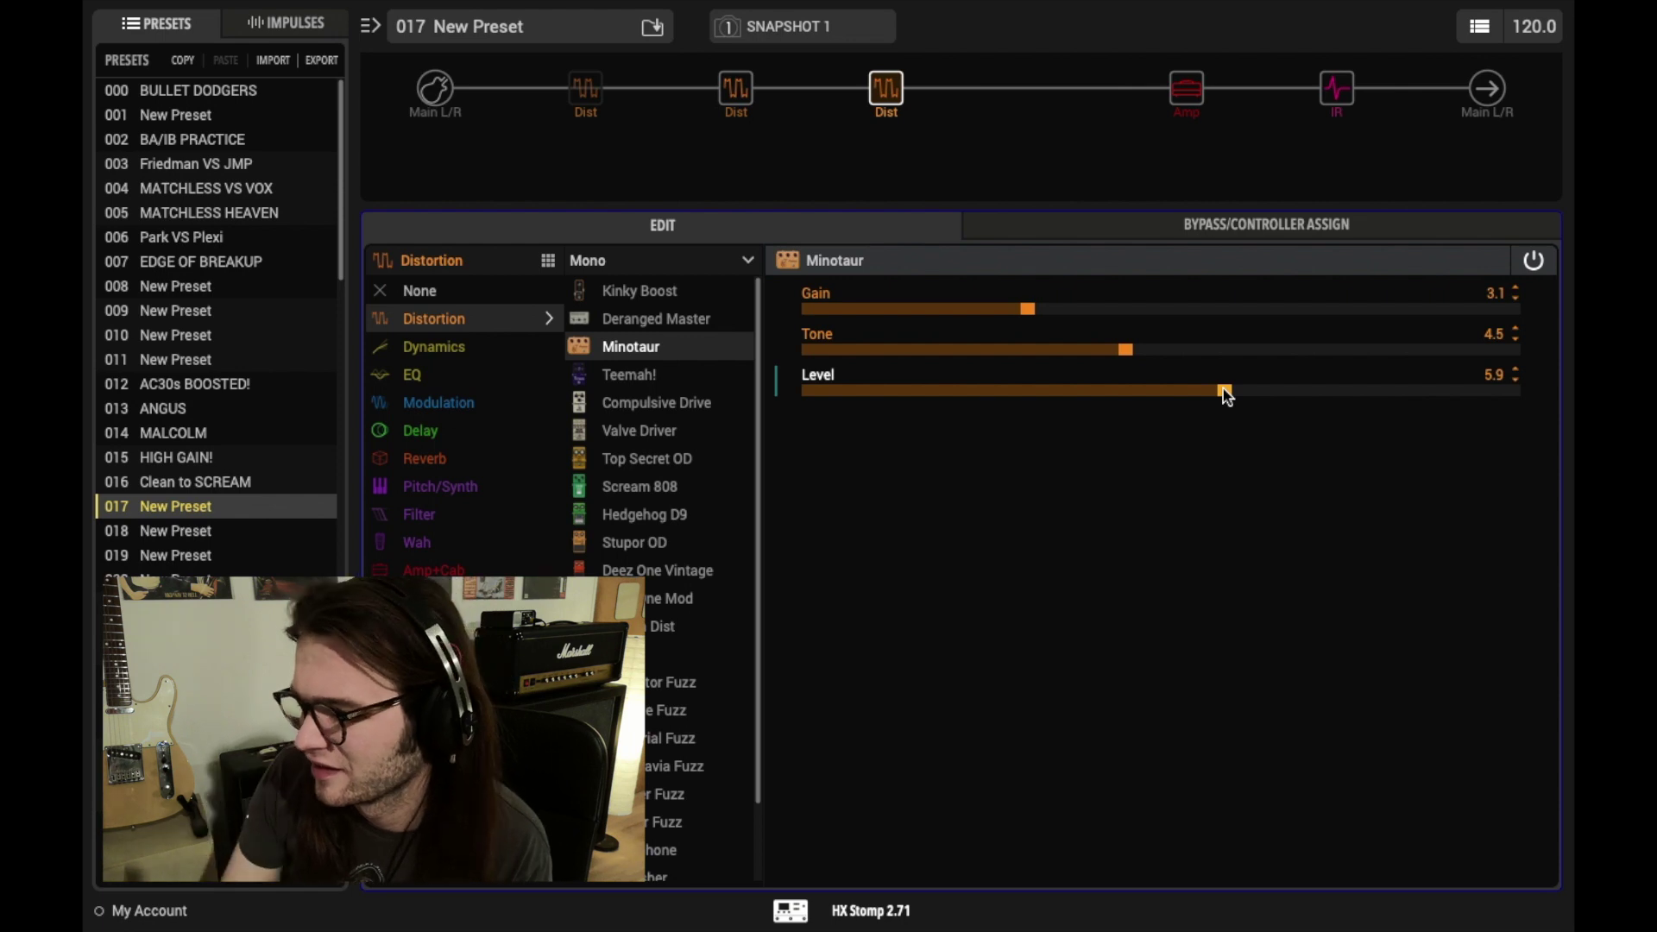
click(886, 71)
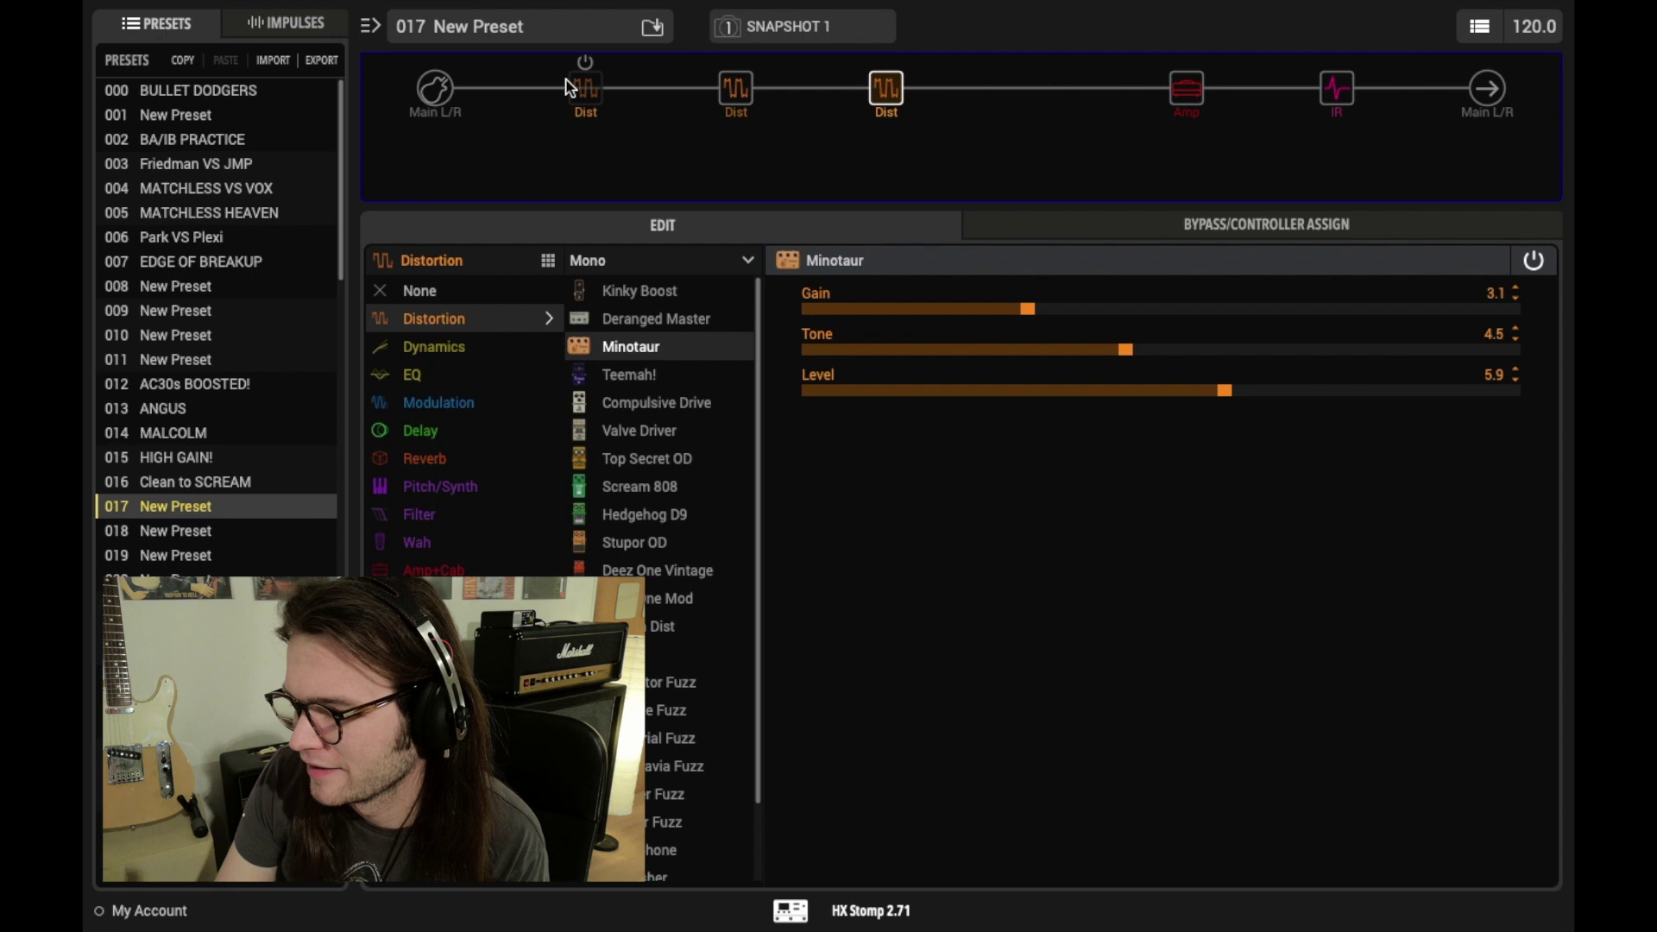
Enable the Hedgehog D9 in the first block and set the Minotaur's Gain to 2.0 and Level to 6.1.
click(590, 67)
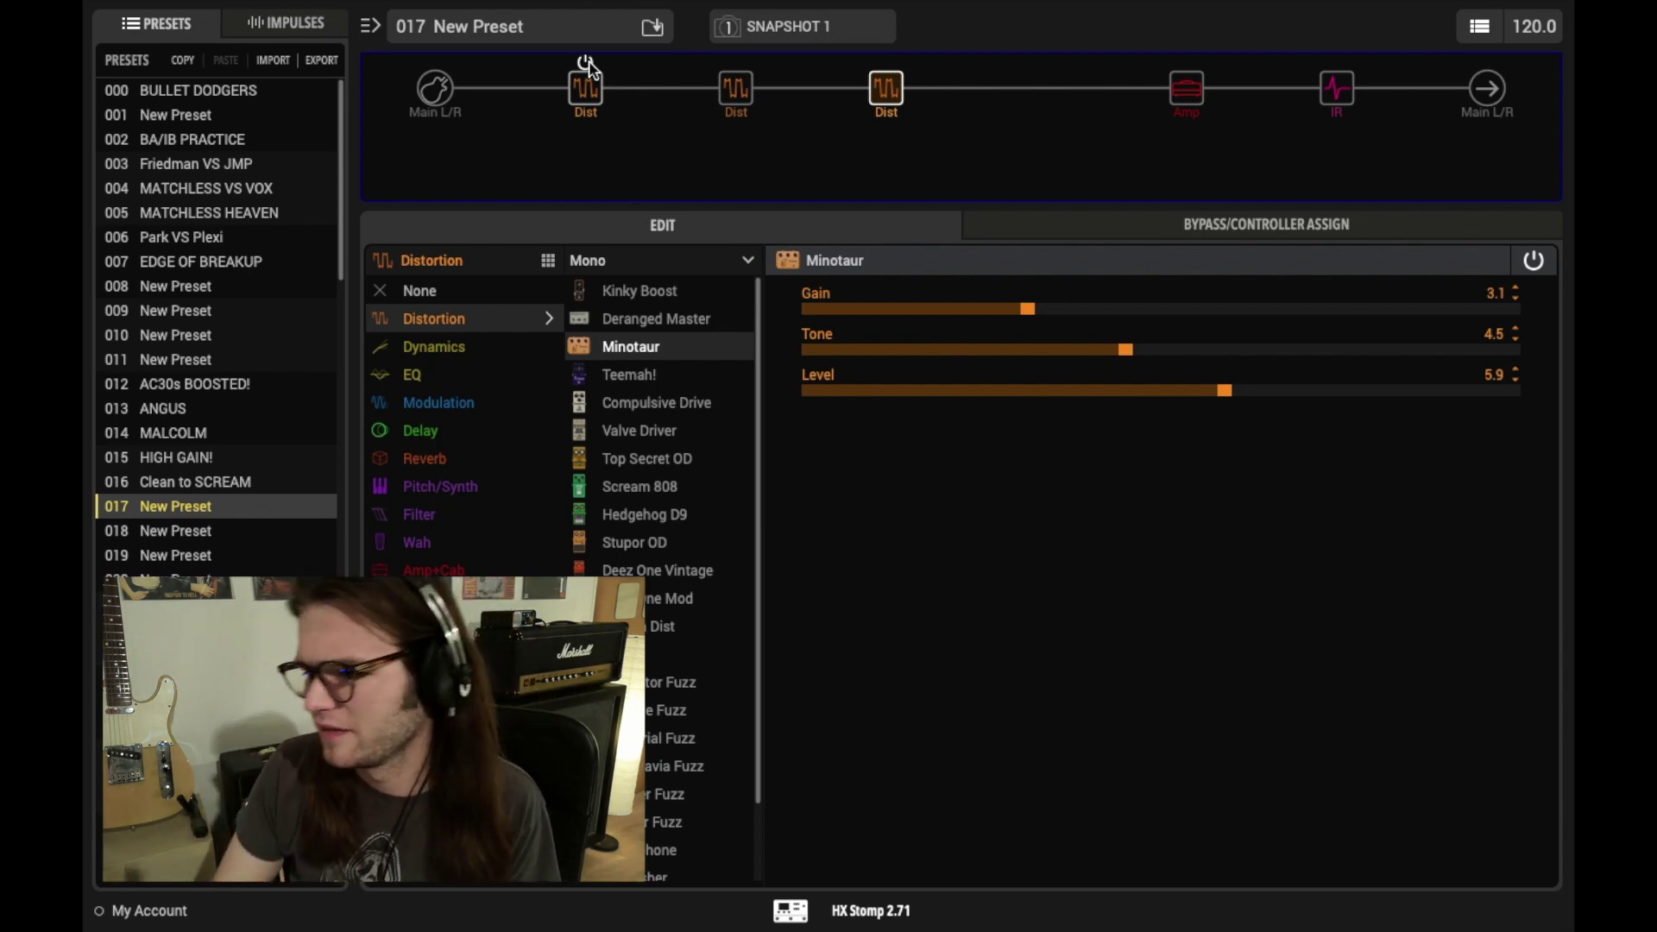
drag(1027, 309, 949, 311)
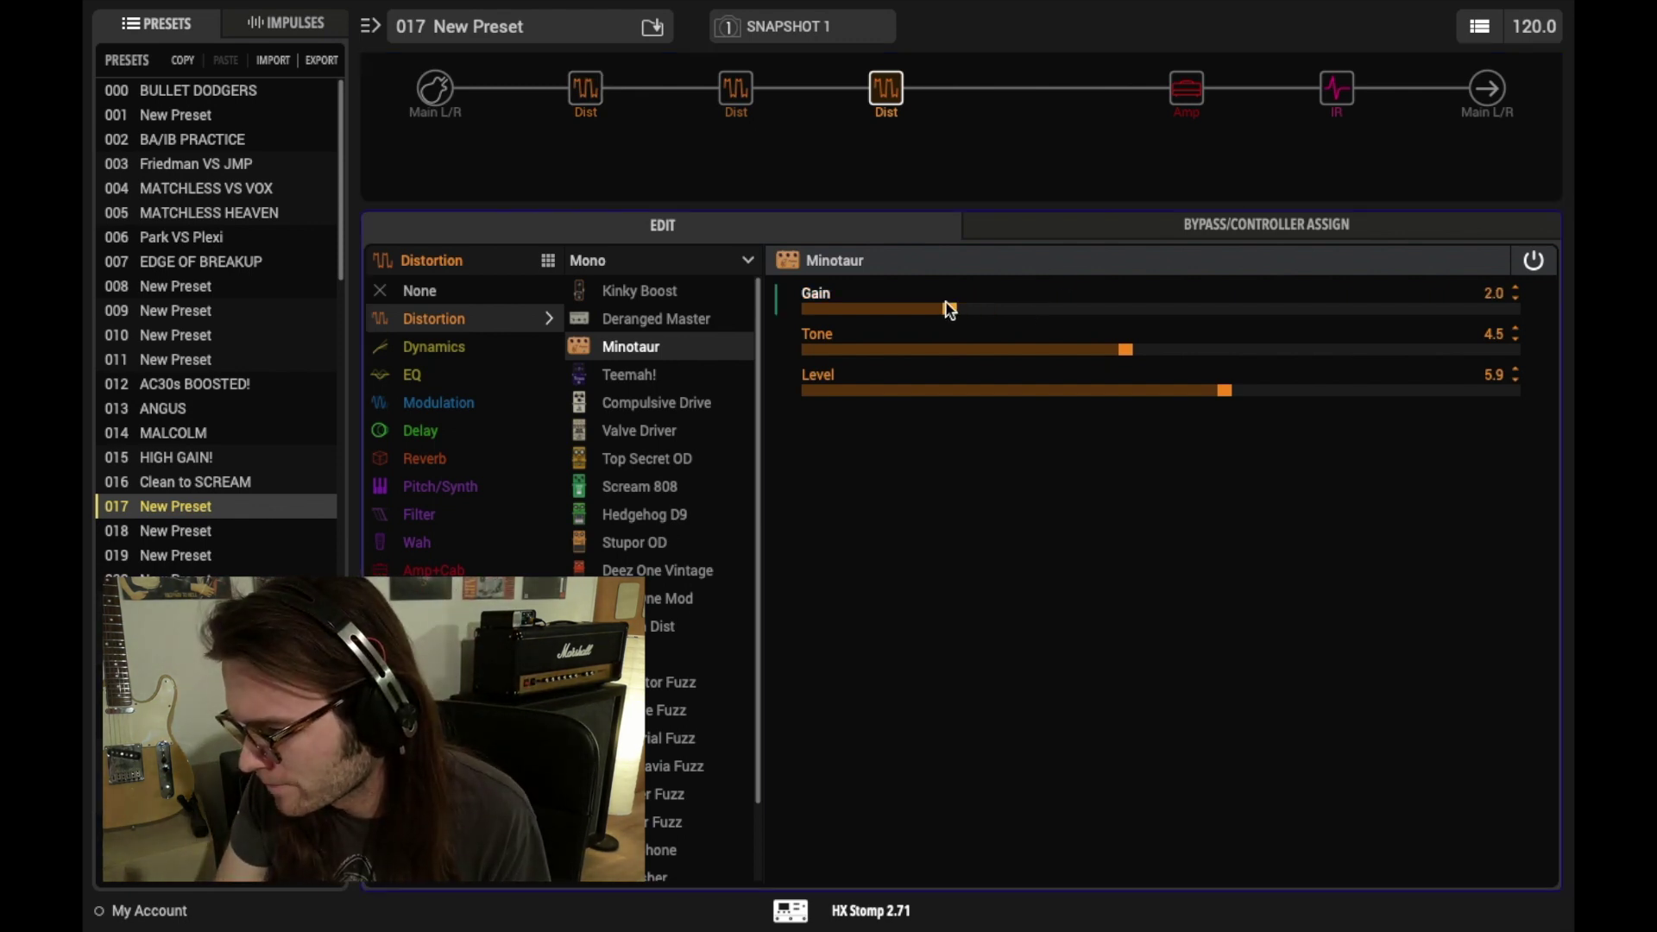
click(1242, 394)
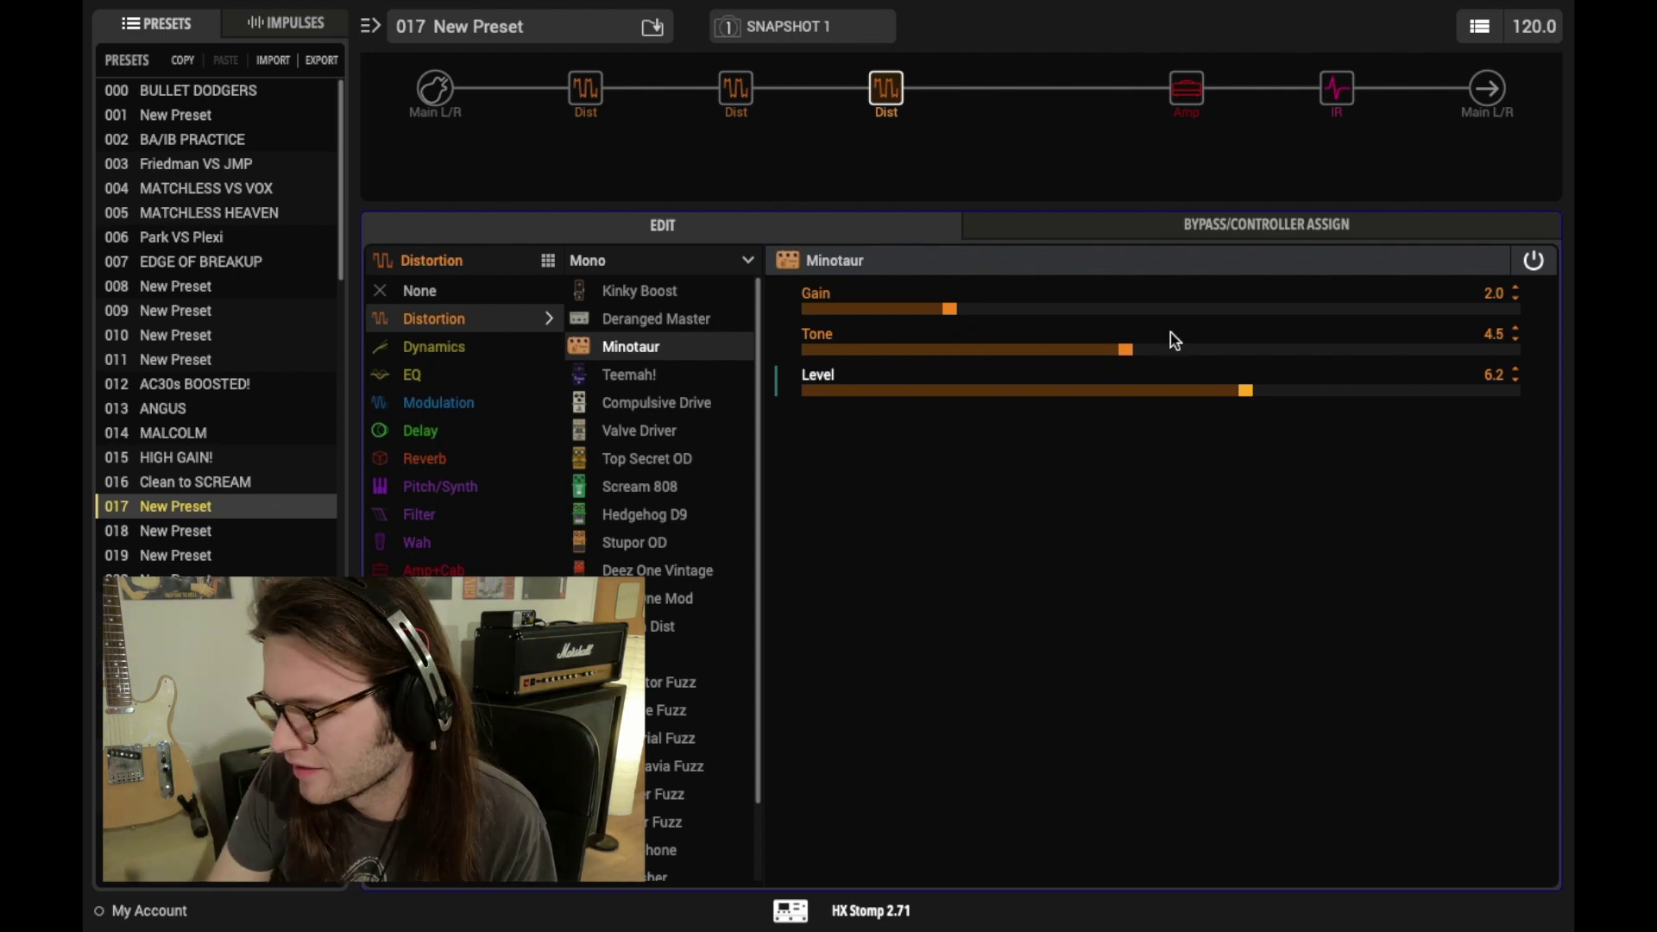
click(887, 76)
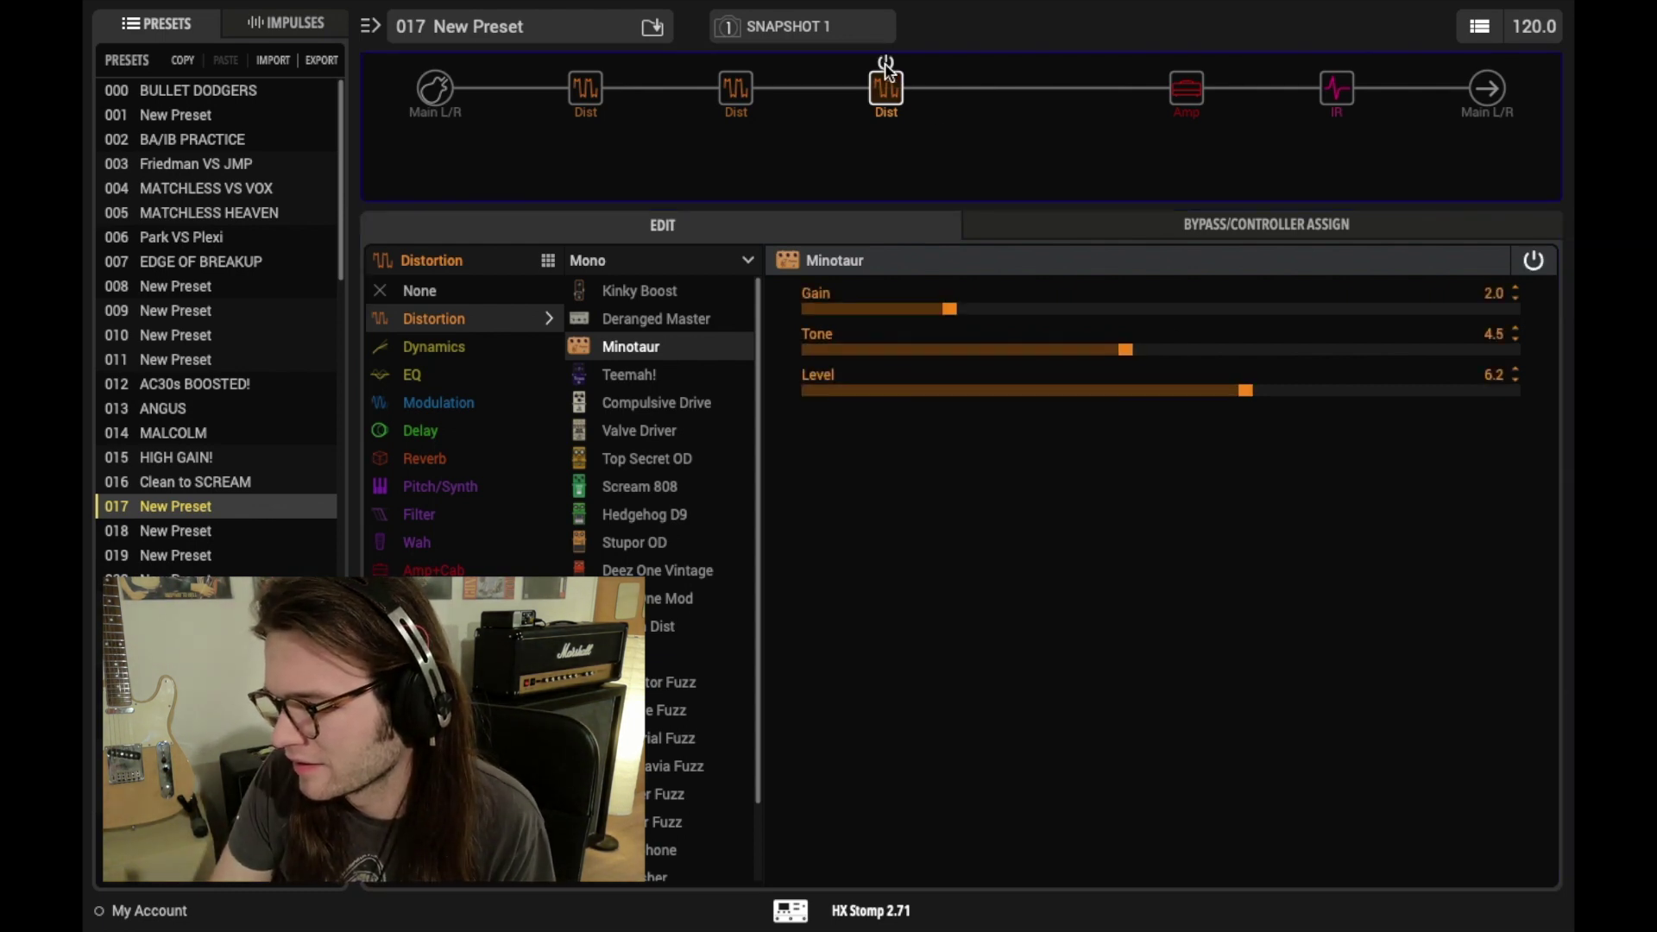
click(1246, 397)
drag(1245, 397, 1239, 399)
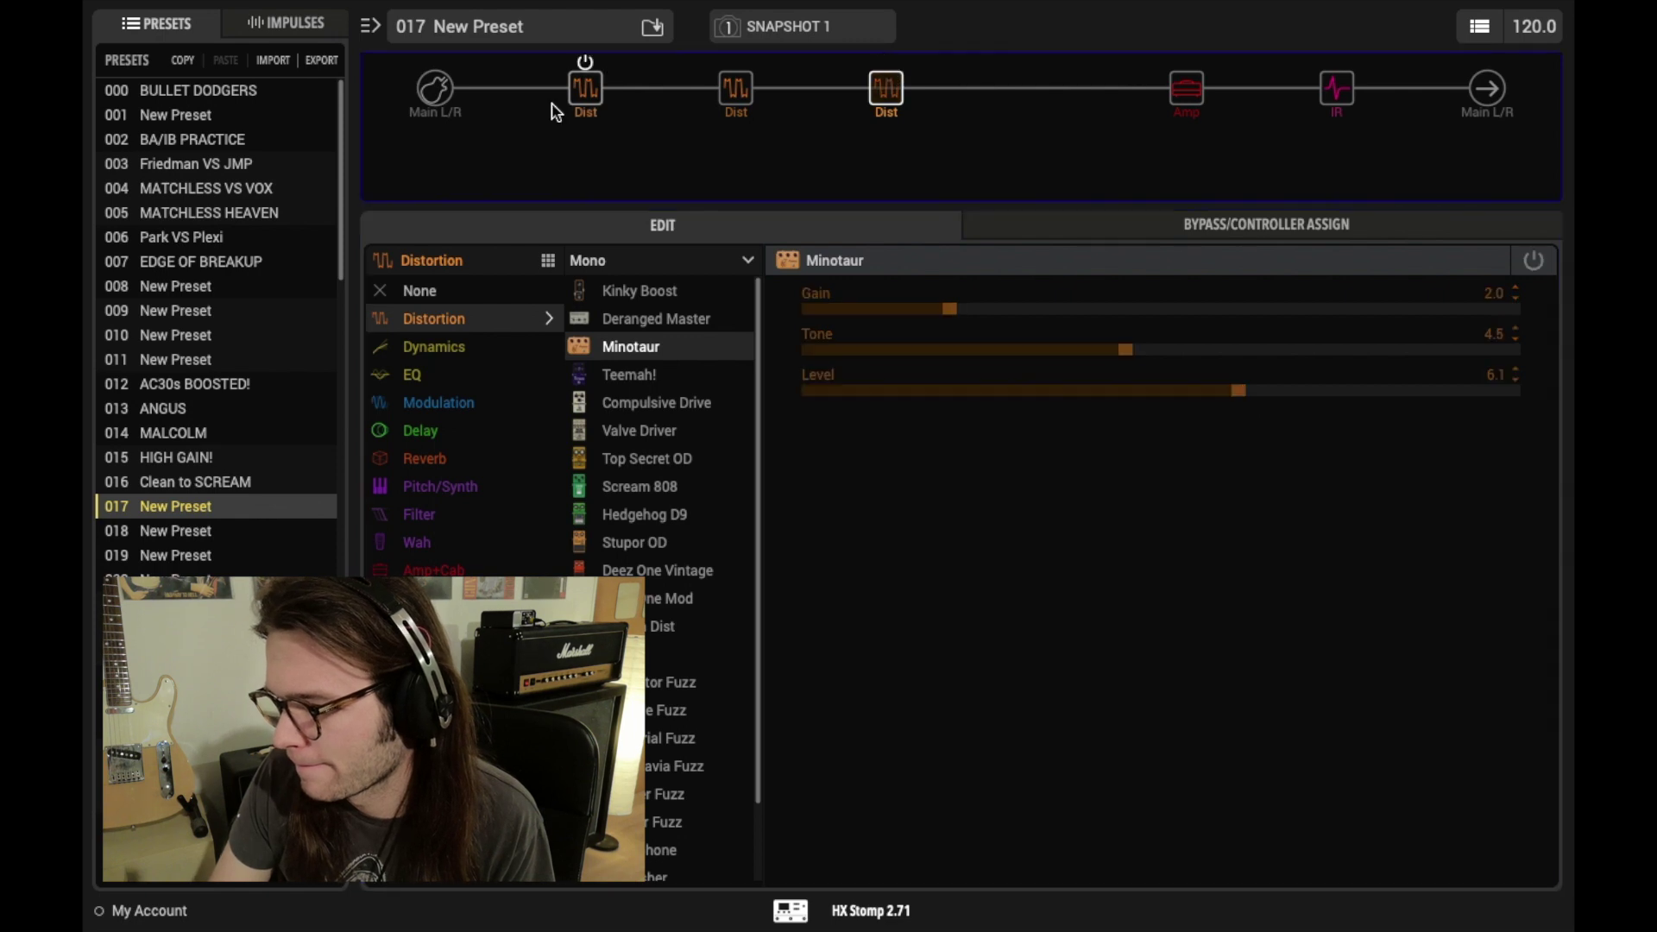
Compare the sound with the Hedgehog D9 on and off, and re-enable the Minotaur behind it.
click(584, 64)
click(584, 64)
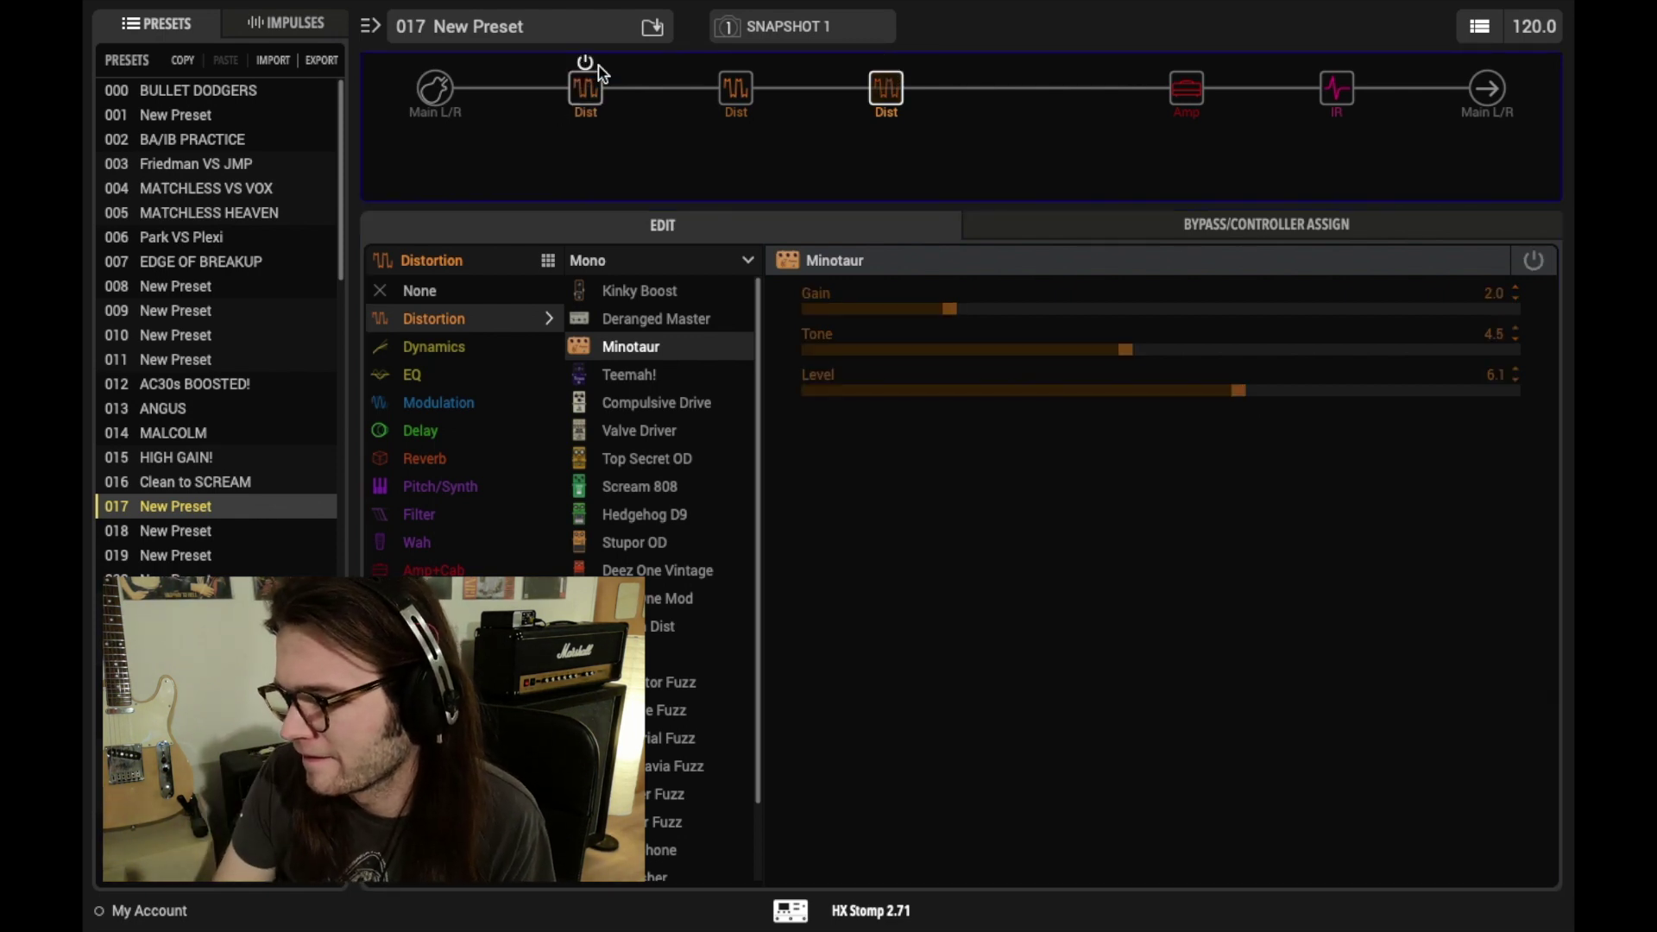
click(887, 64)
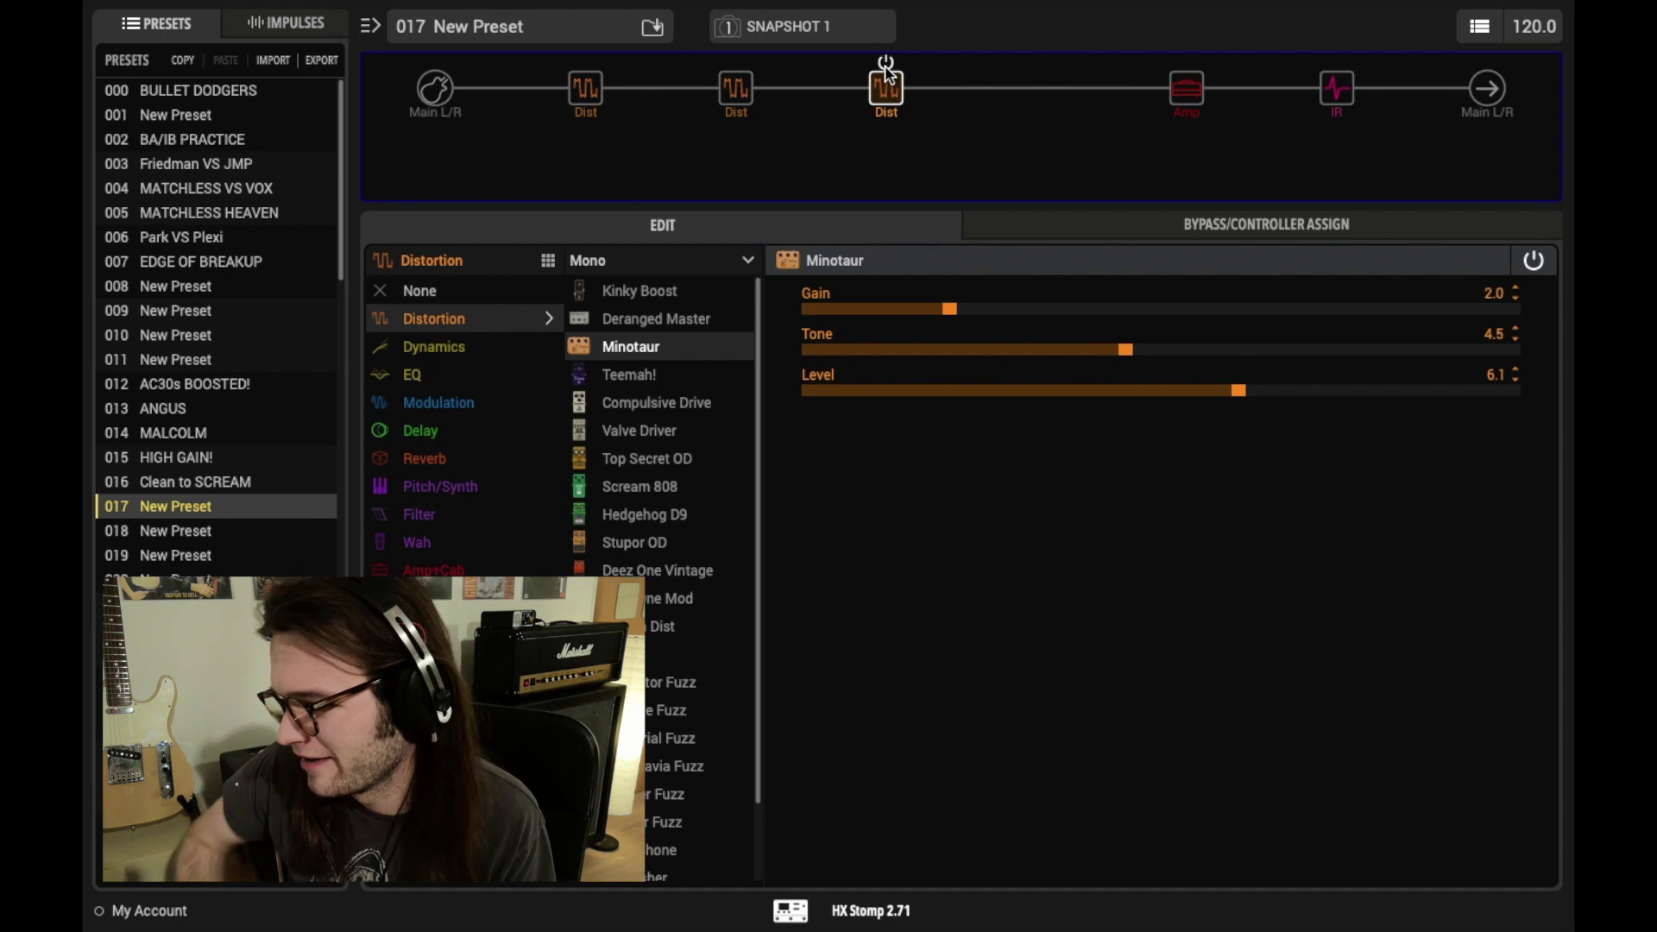
Set the Minotaur's Gain to 1.5 and Level to 5.9, compare it with the bypassed sound, and leave it bypassed.
drag(949, 309, 915, 309)
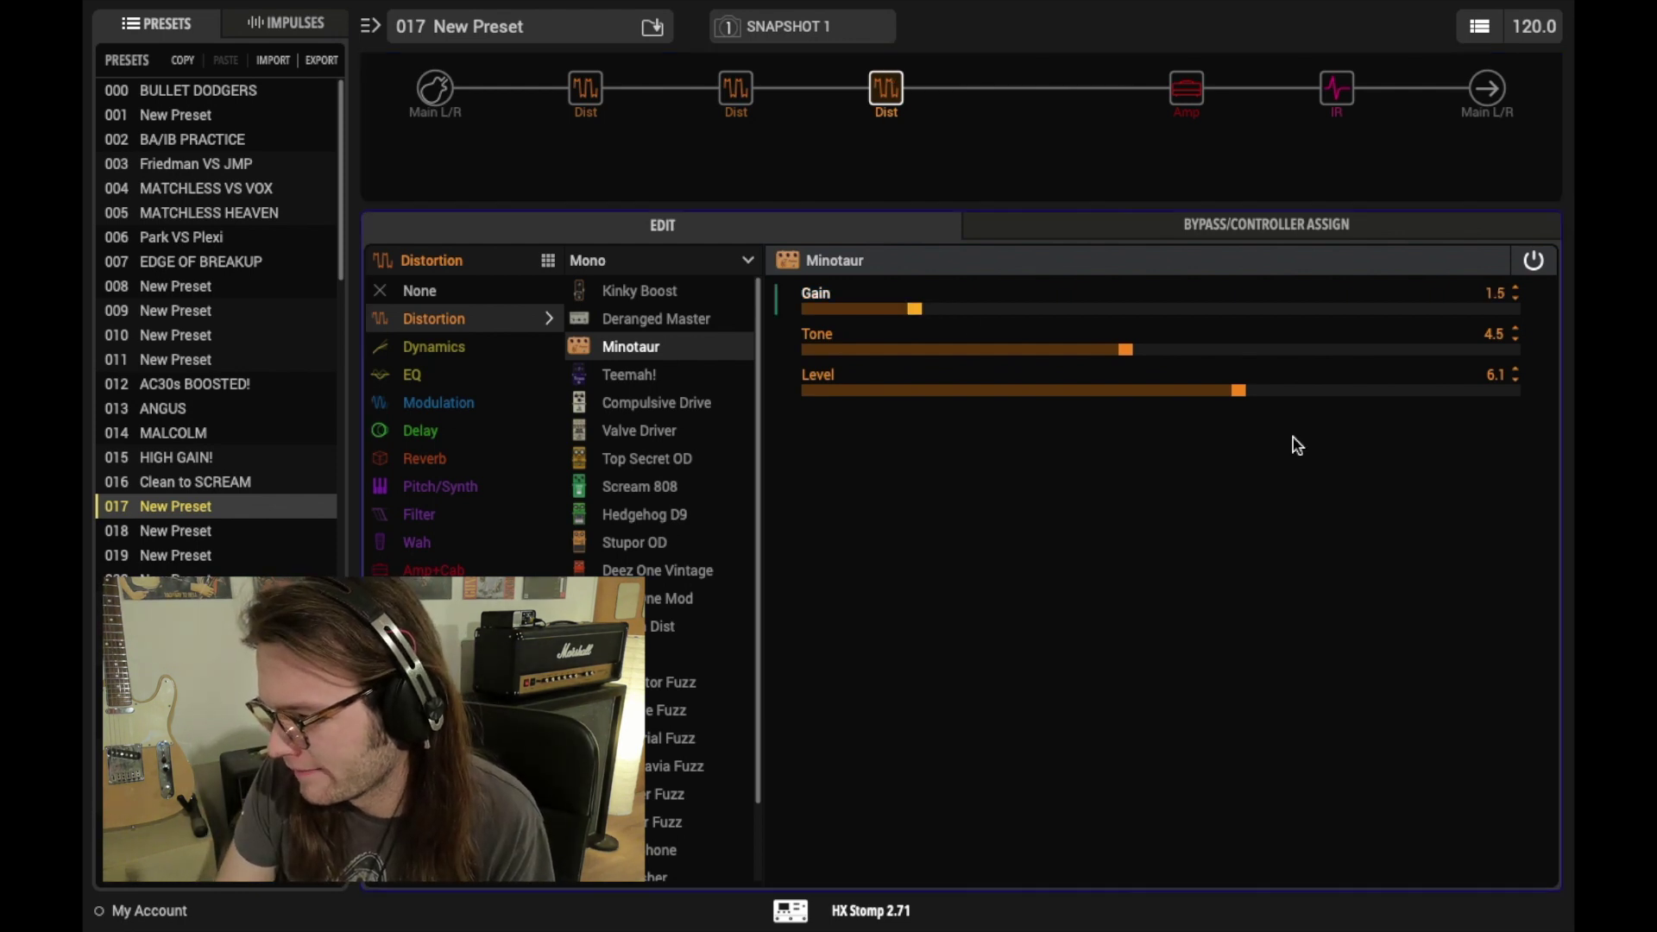
drag(1238, 392, 1224, 394)
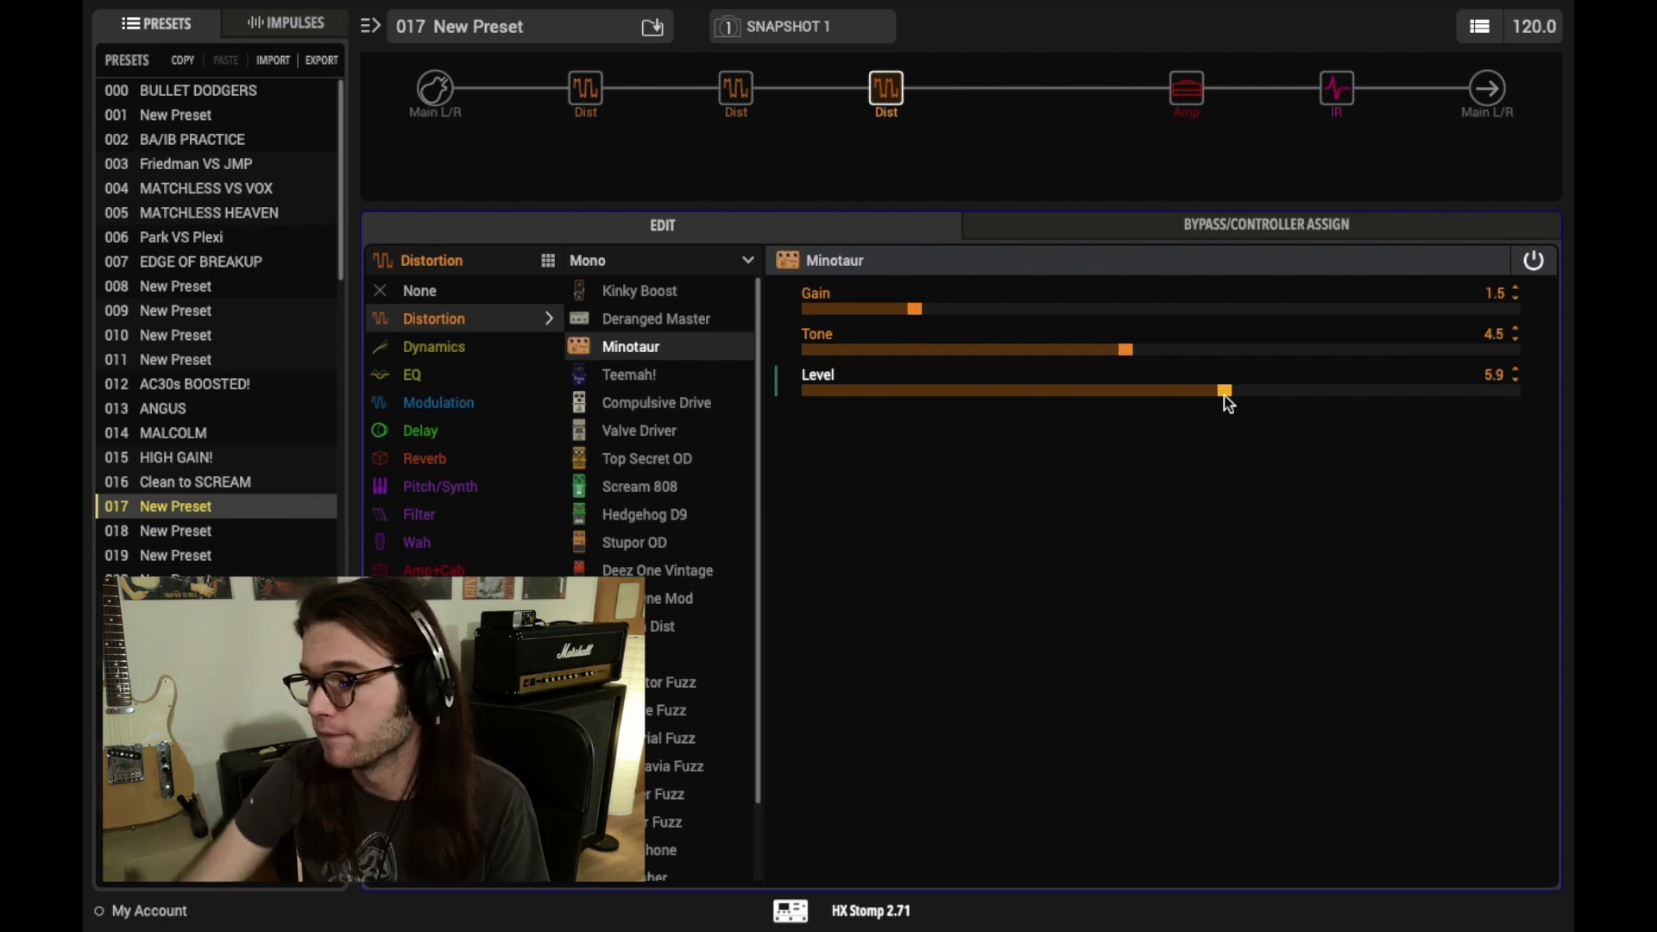
click(886, 63)
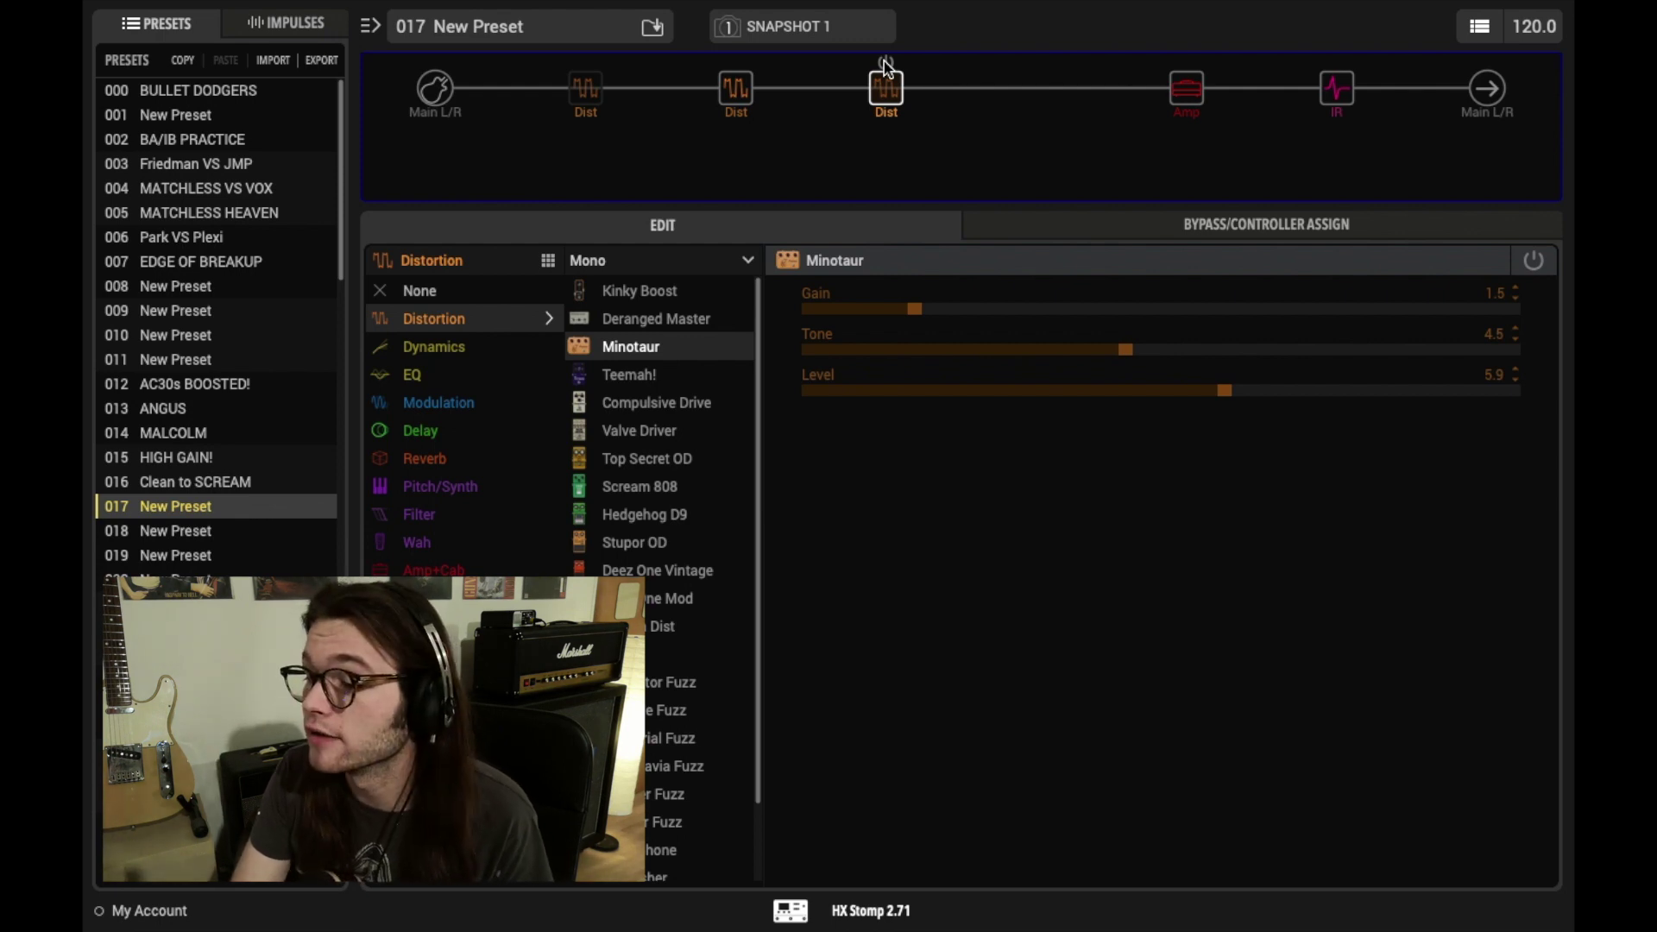
click(886, 64)
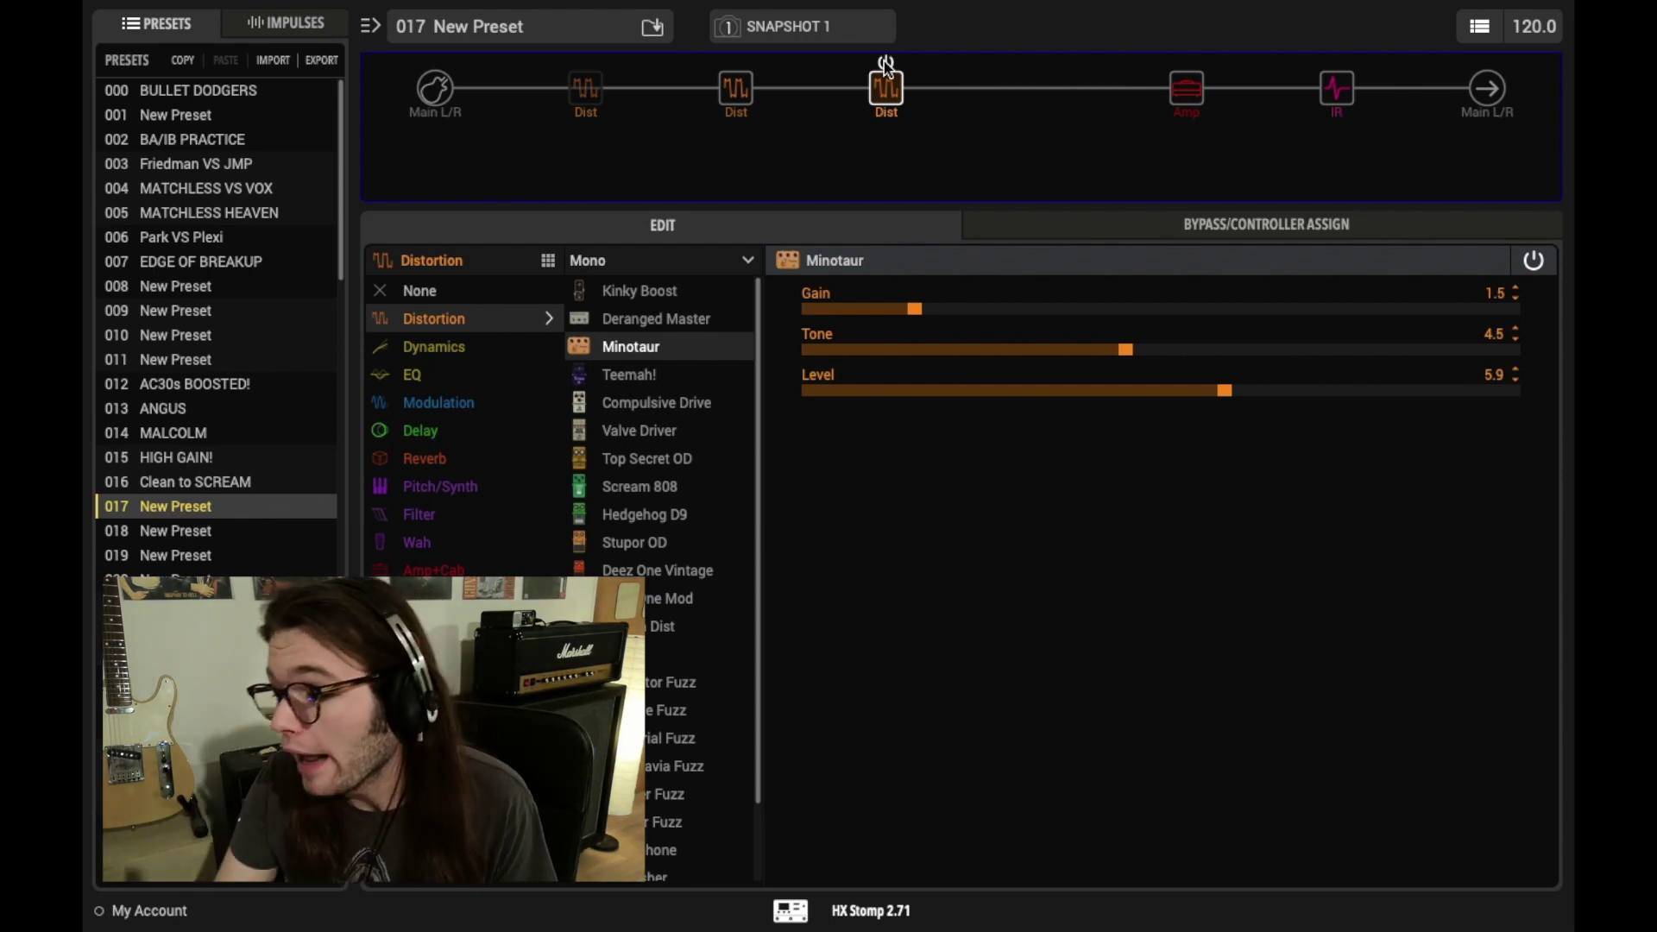
click(886, 63)
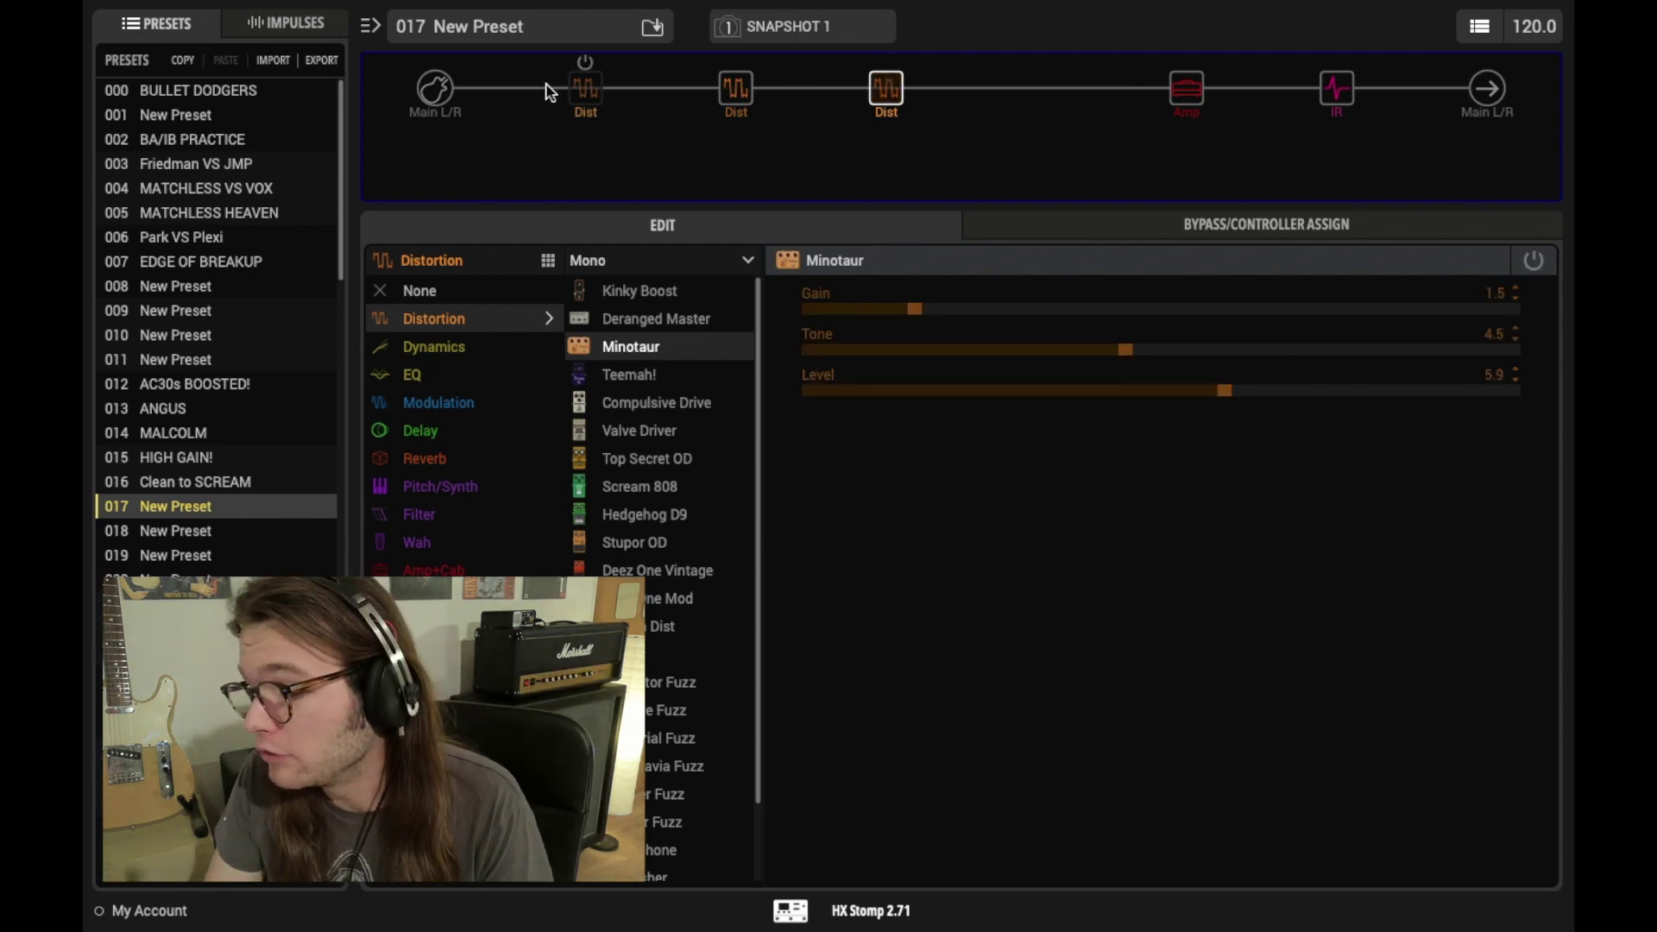
Enable both the Hedgehog D9 and the Minotaur, and set the Hedgehog D9's Gain to 2.5 and Level to 7.8.
click(586, 63)
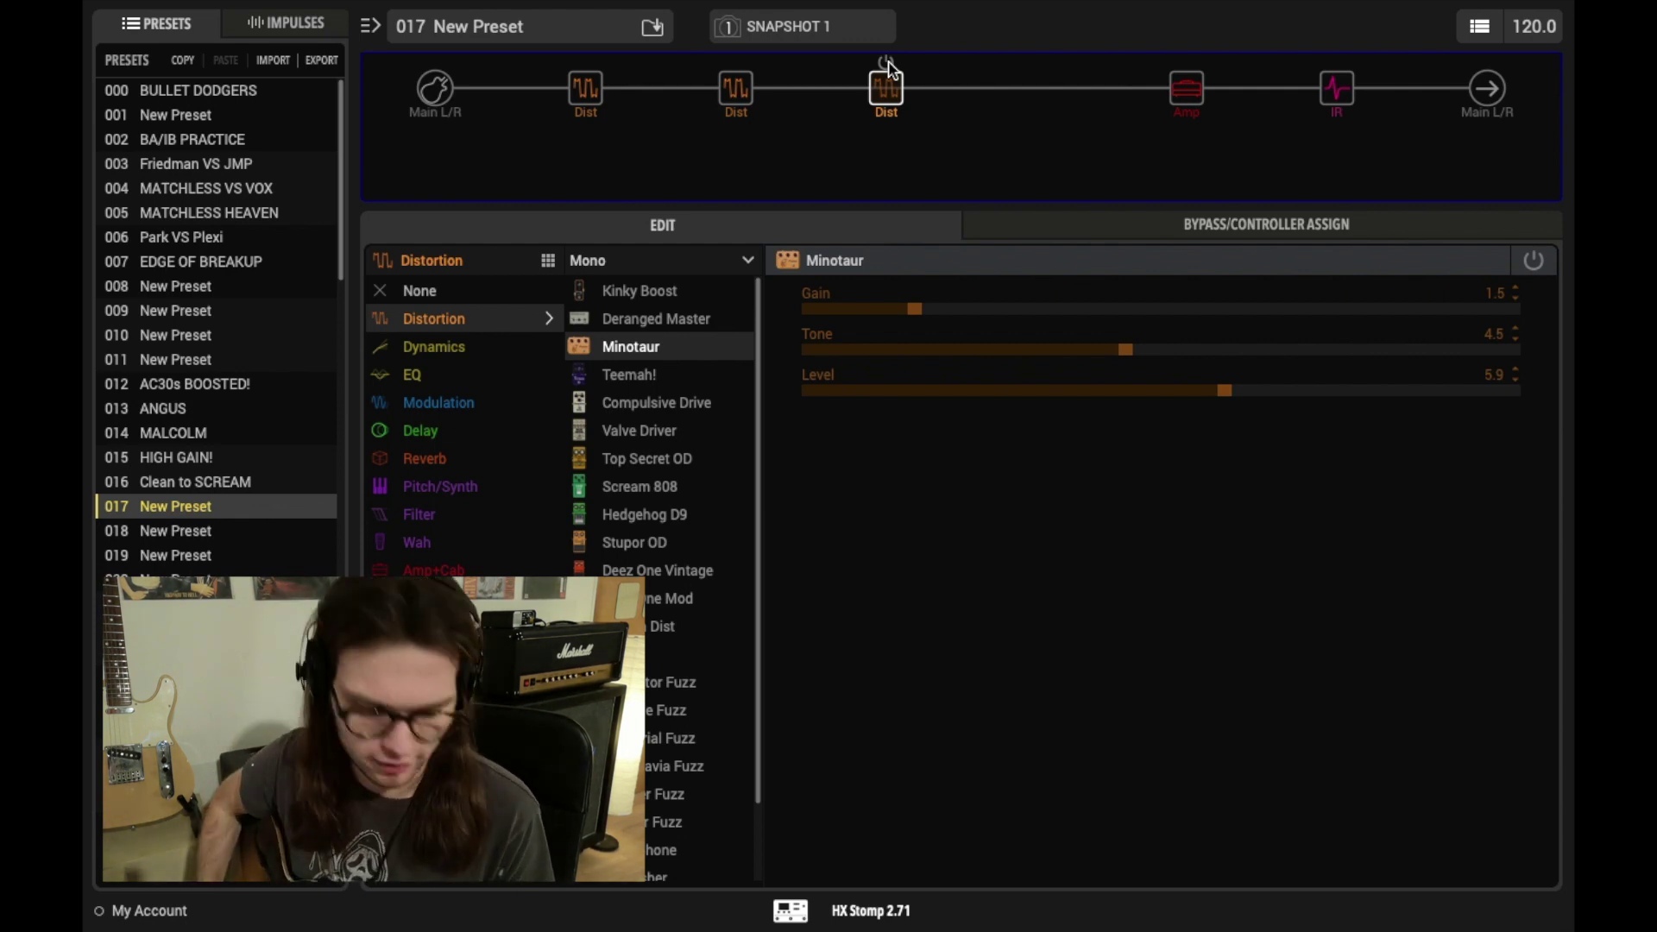
click(886, 63)
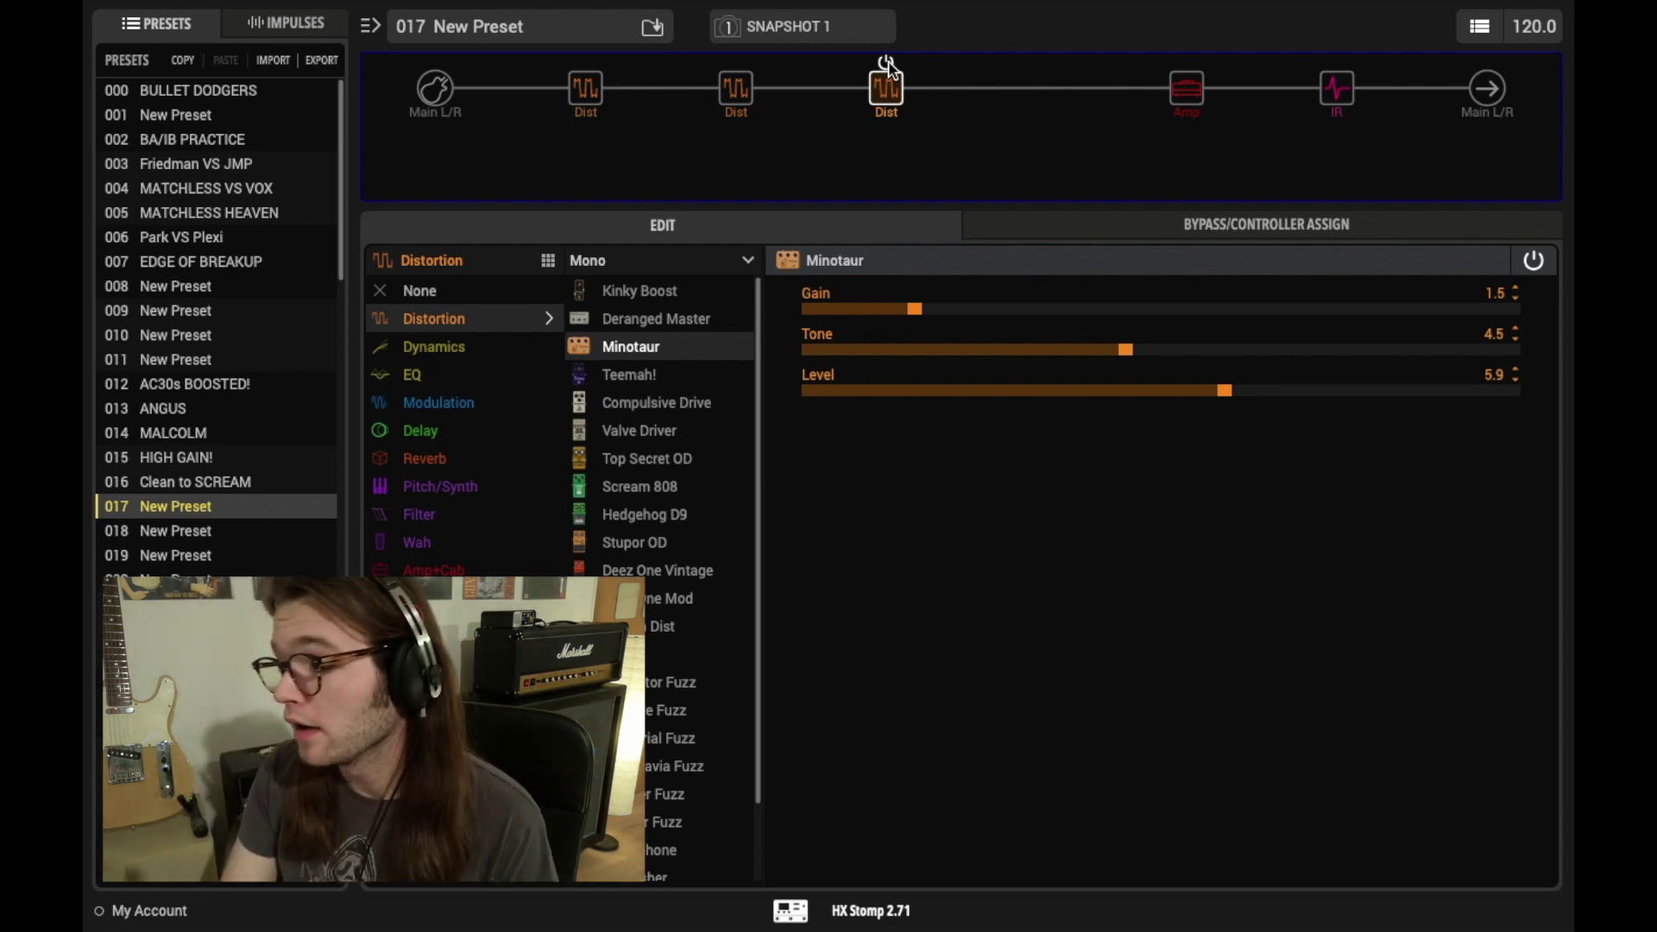
click(579, 88)
drag(882, 312, 989, 309)
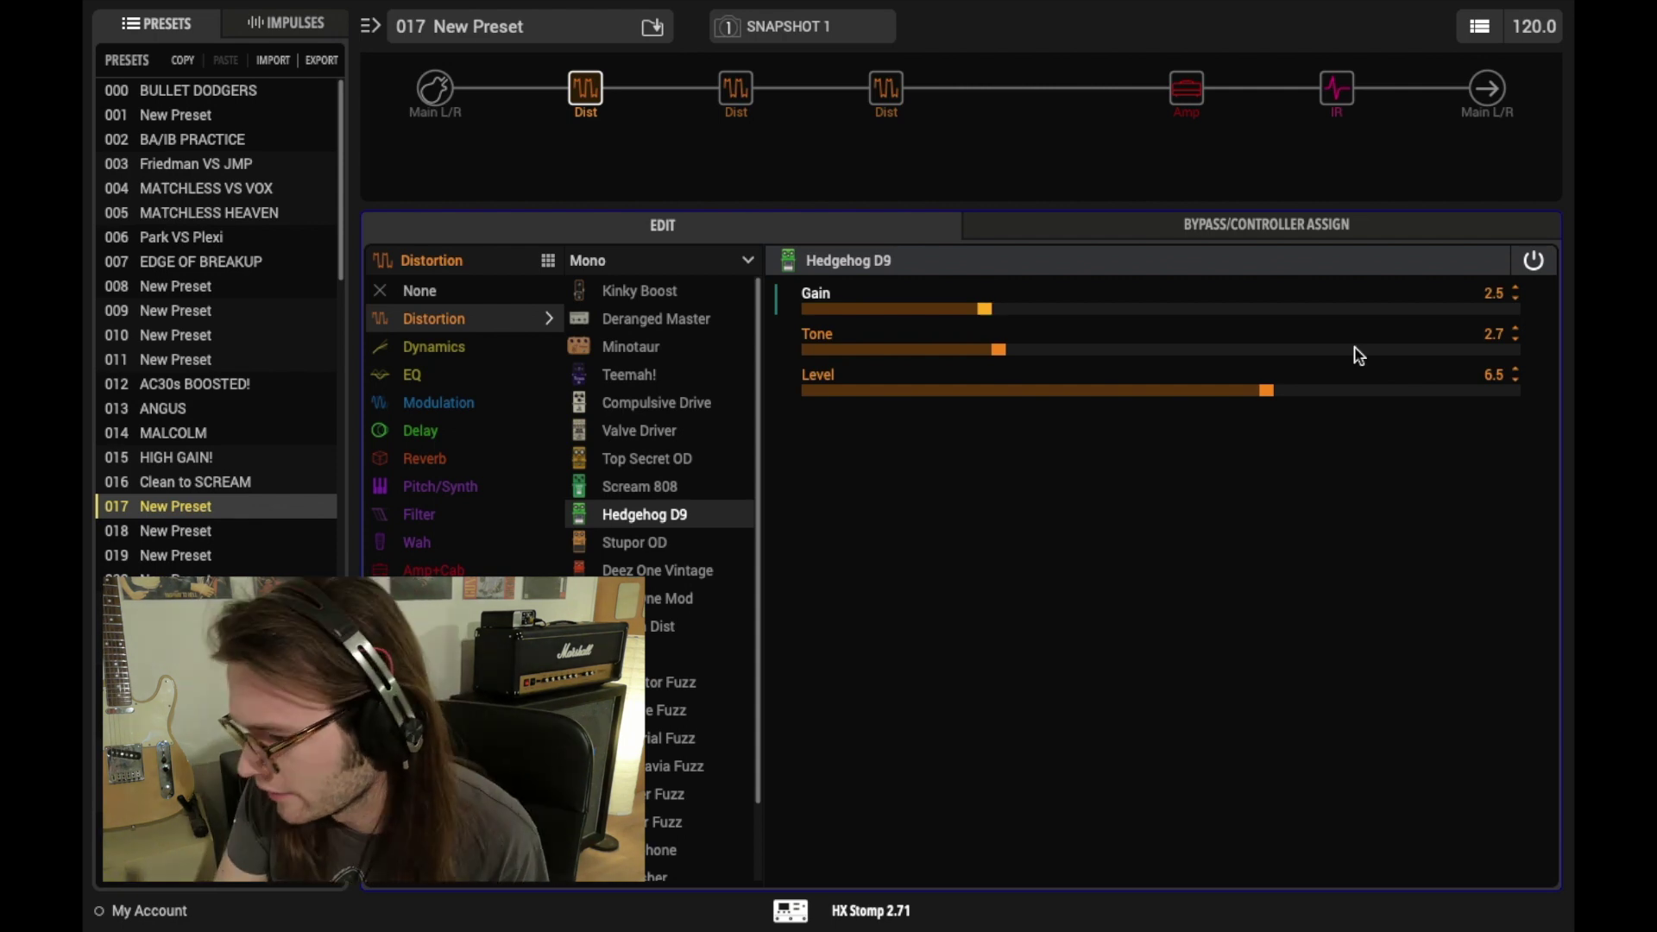
drag(1286, 394, 1362, 394)
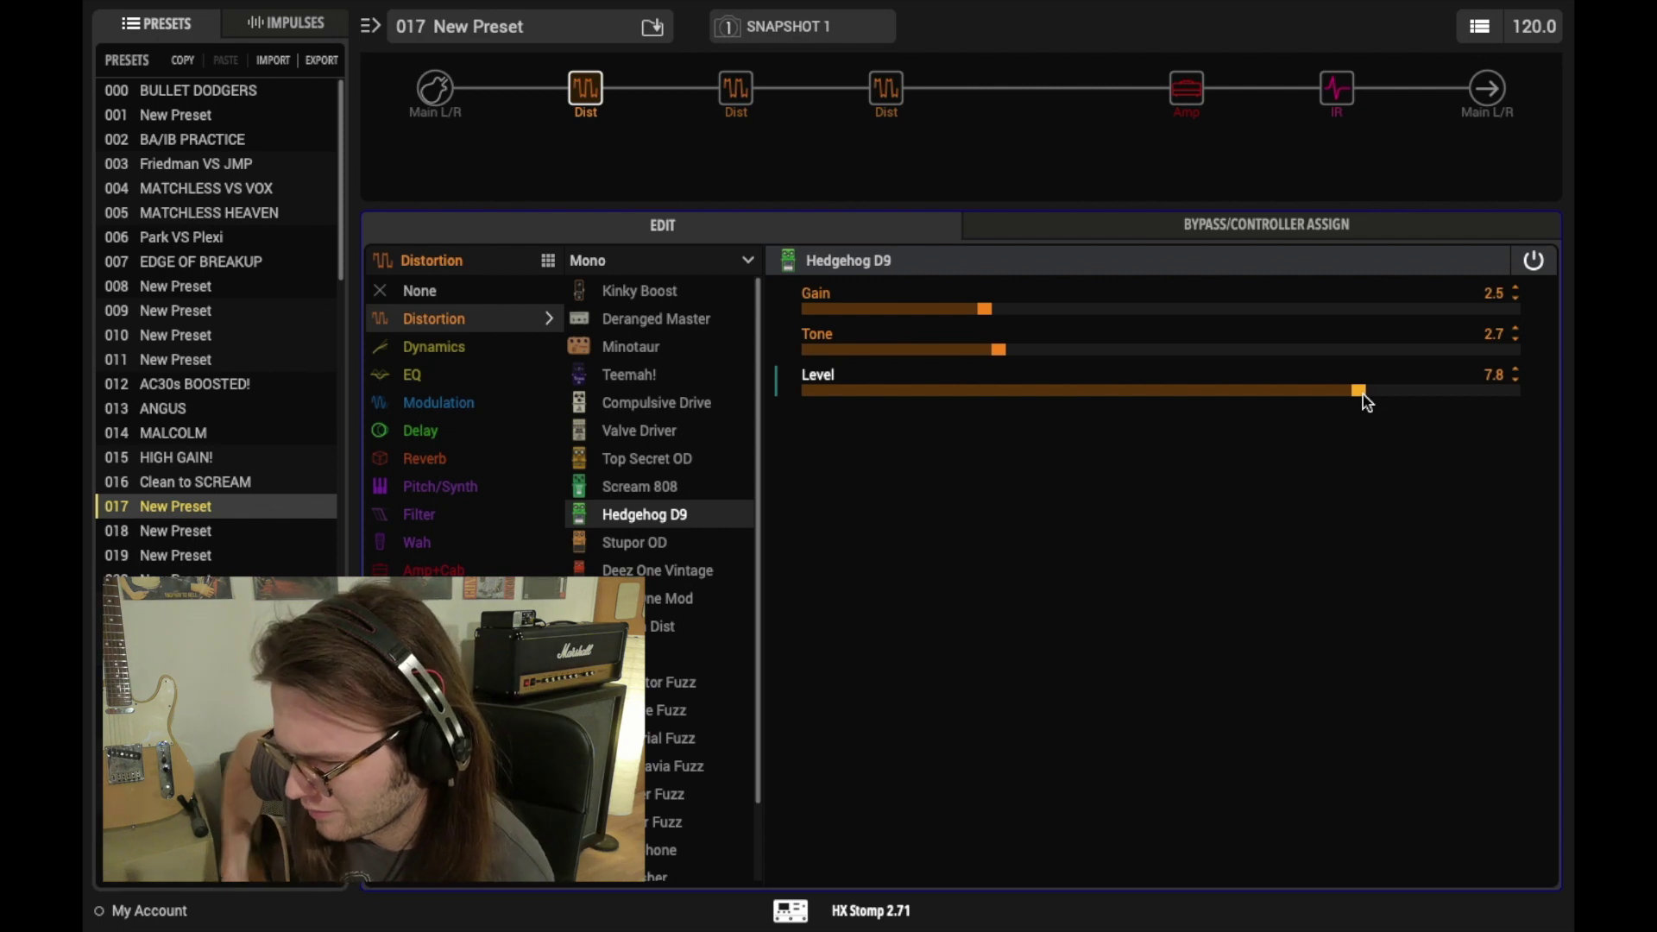
Set the Minotaur in the third distortion block to Tone 4.2 and Gain 2.0.
mouse_move(888, 80)
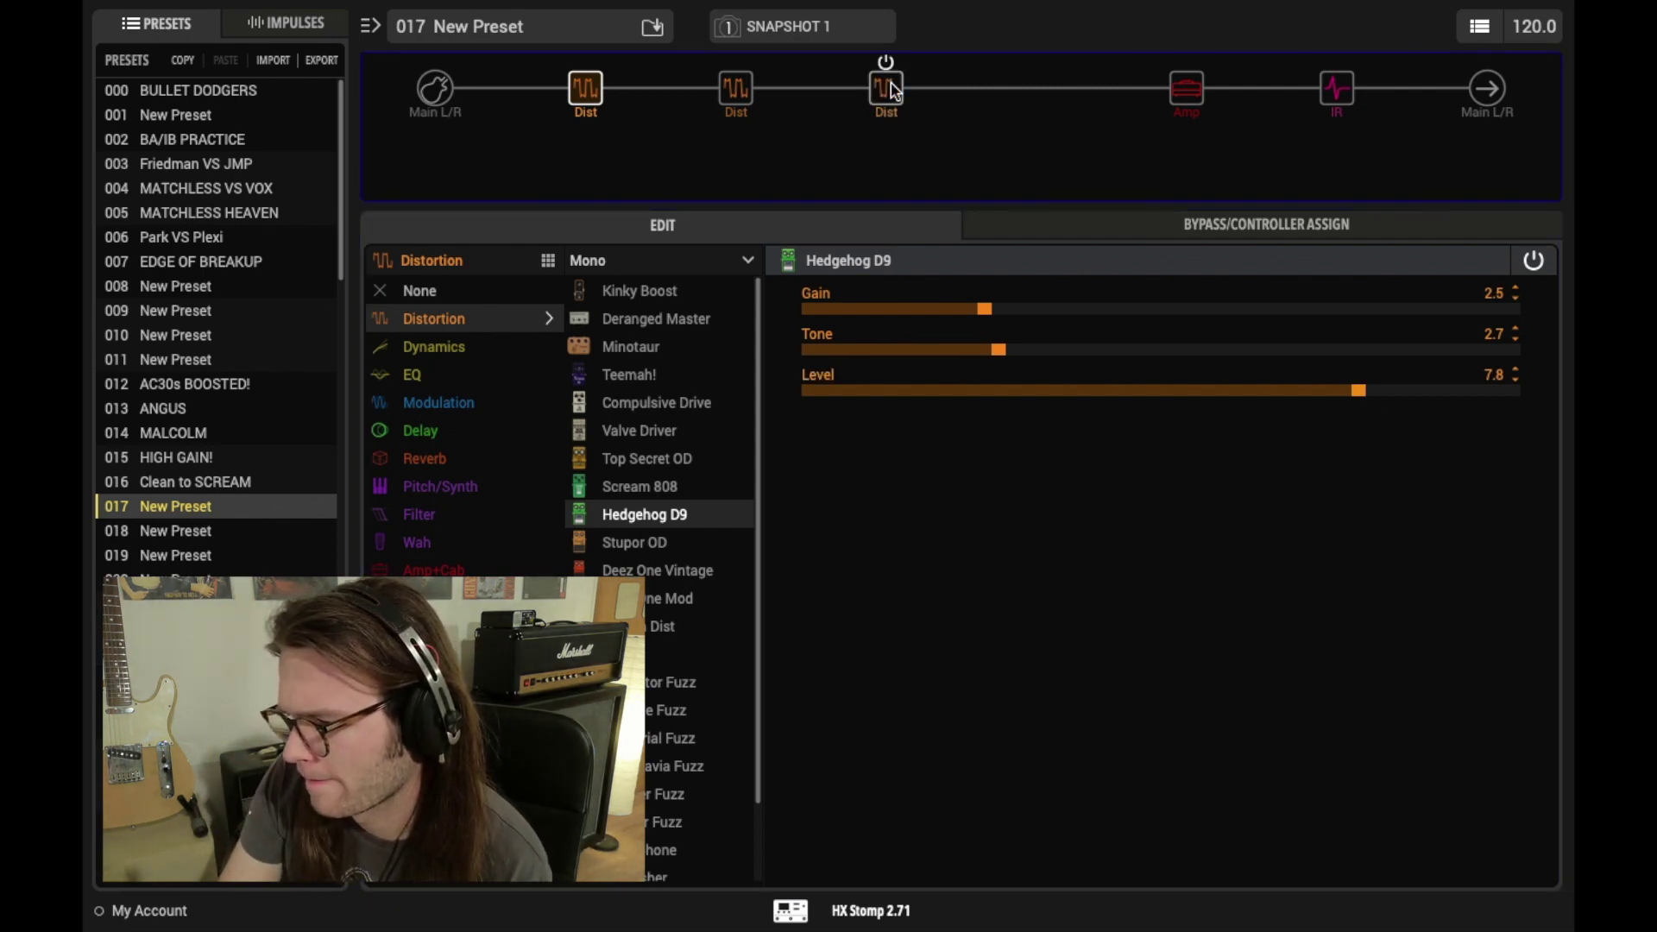
click(889, 82)
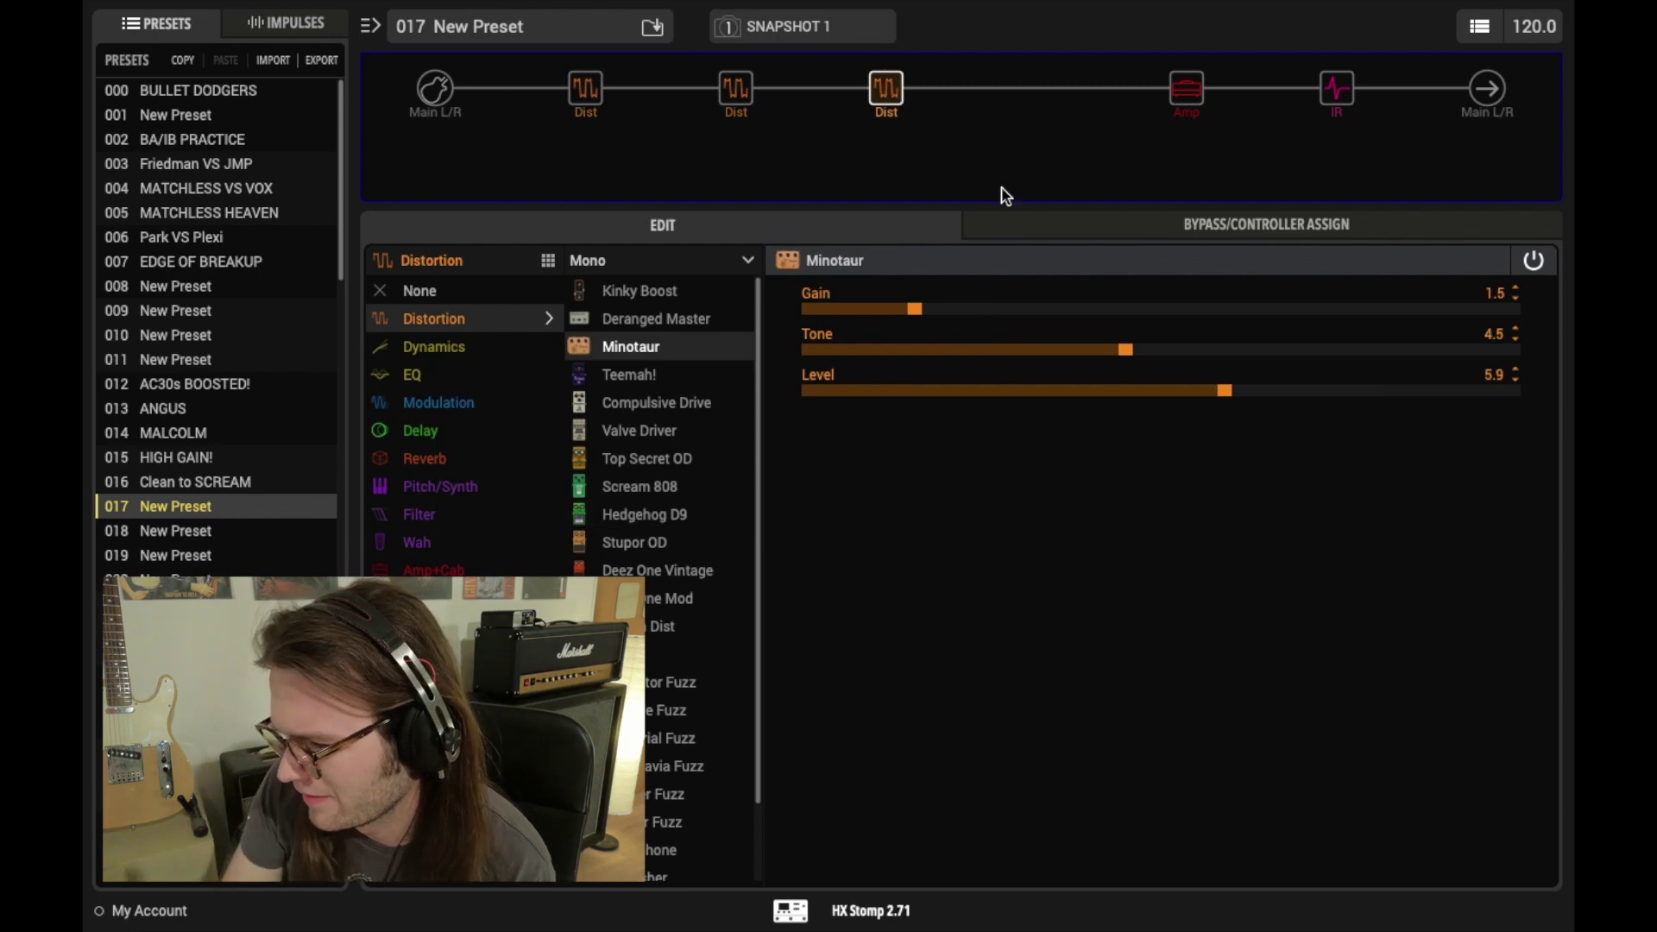
drag(1119, 347, 1105, 353)
drag(915, 309, 950, 318)
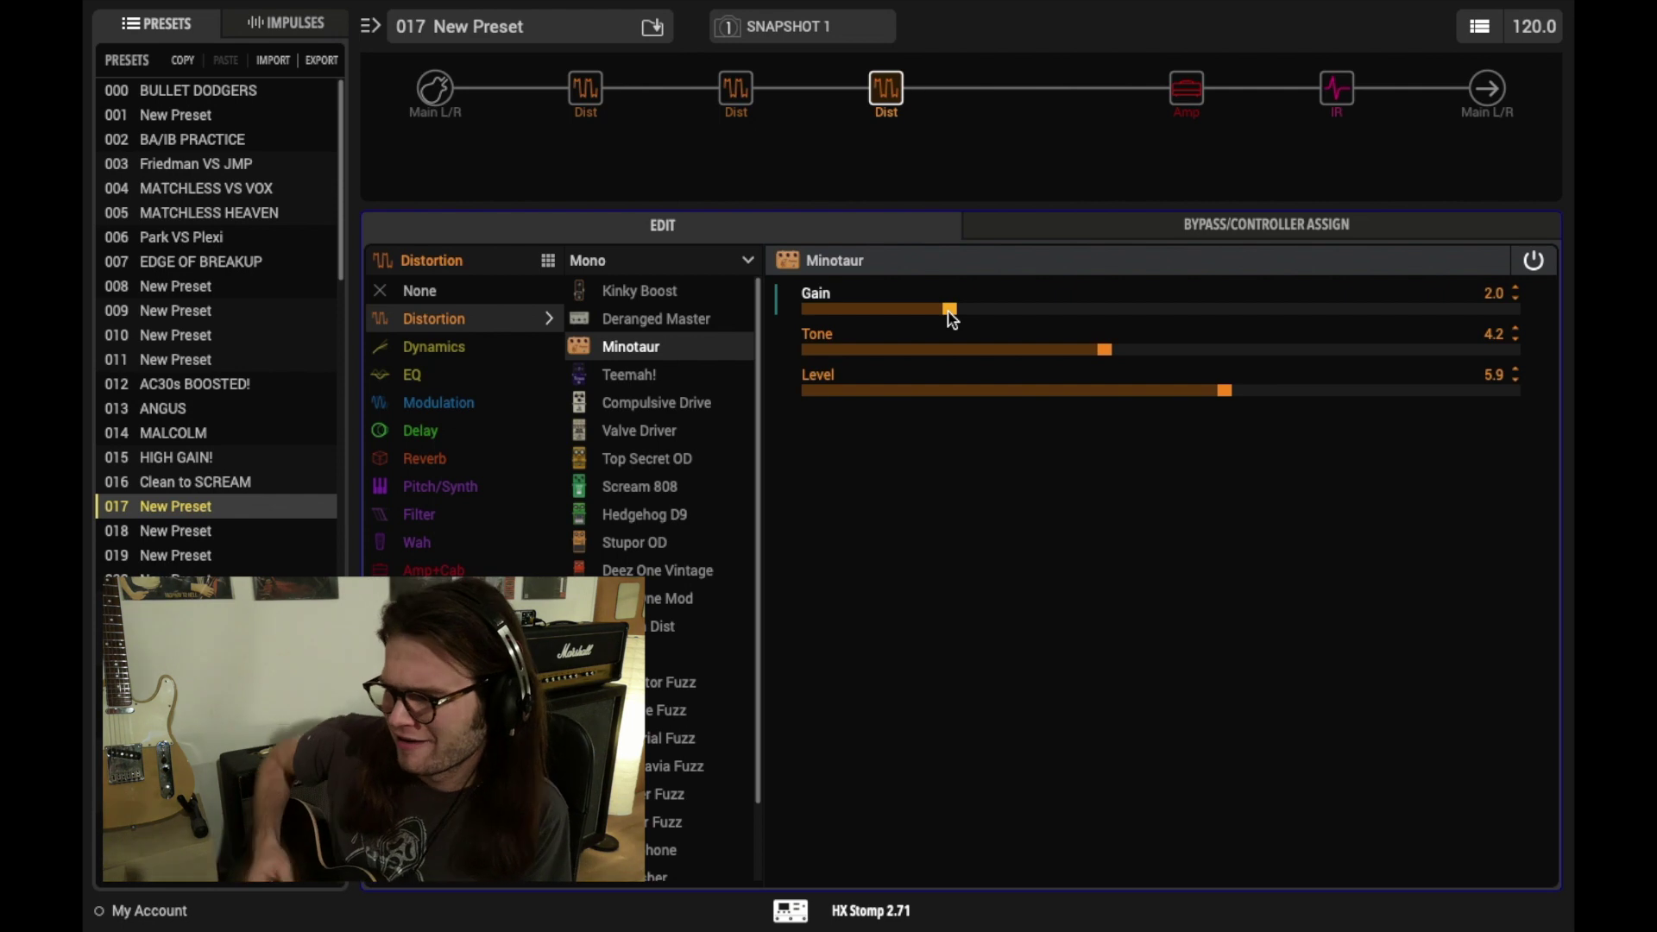